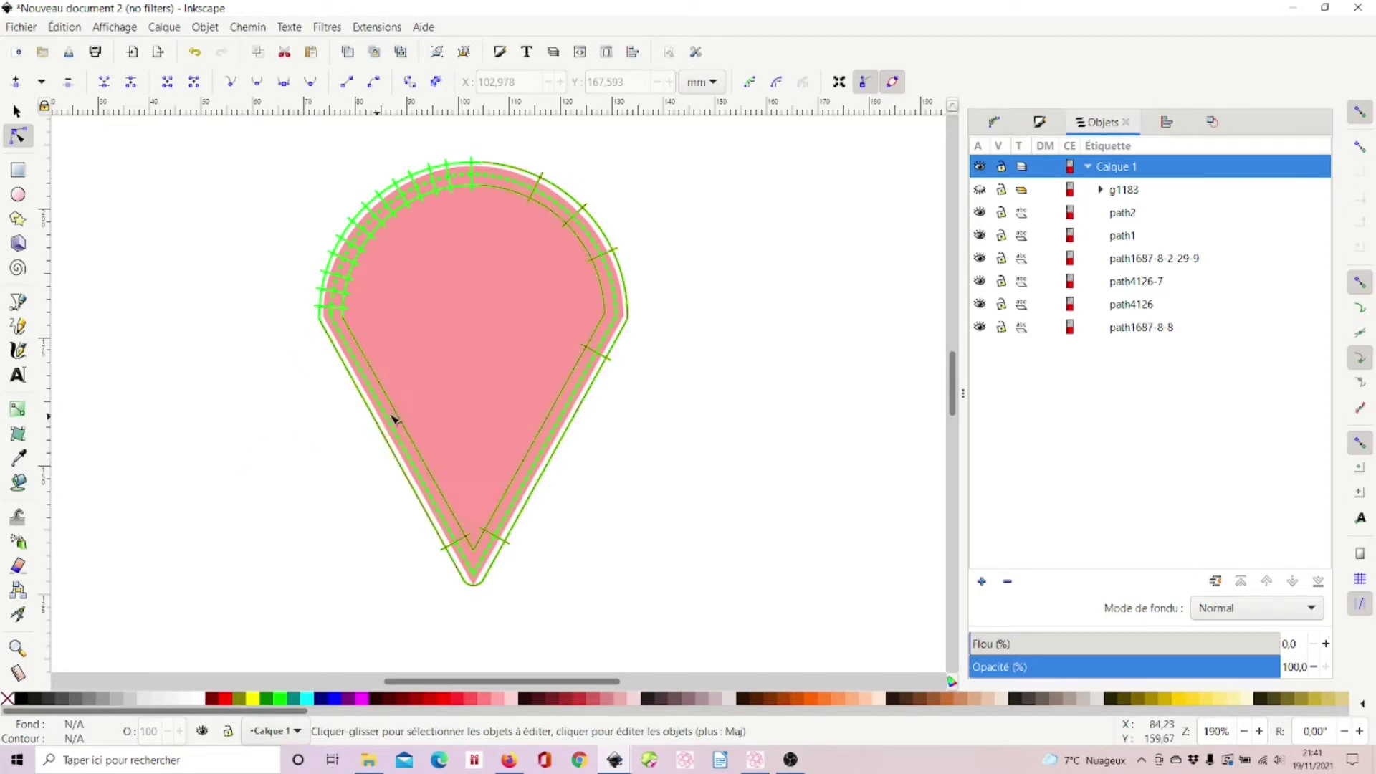
# Generate an Ink/Stitch stitch plan preview from the pink teardrop fill shape path1687-8-8.
pyautogui.click(464, 338)
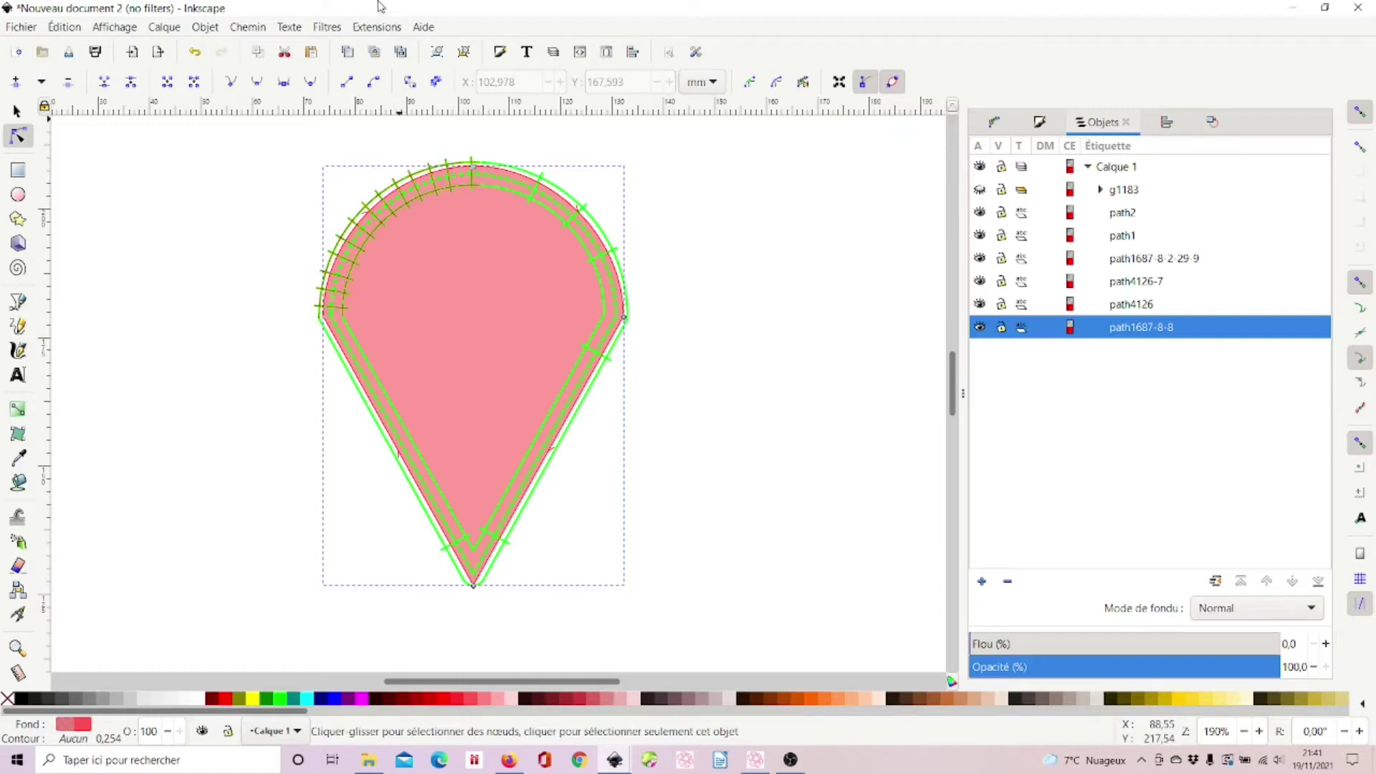
pyautogui.click(377, 27)
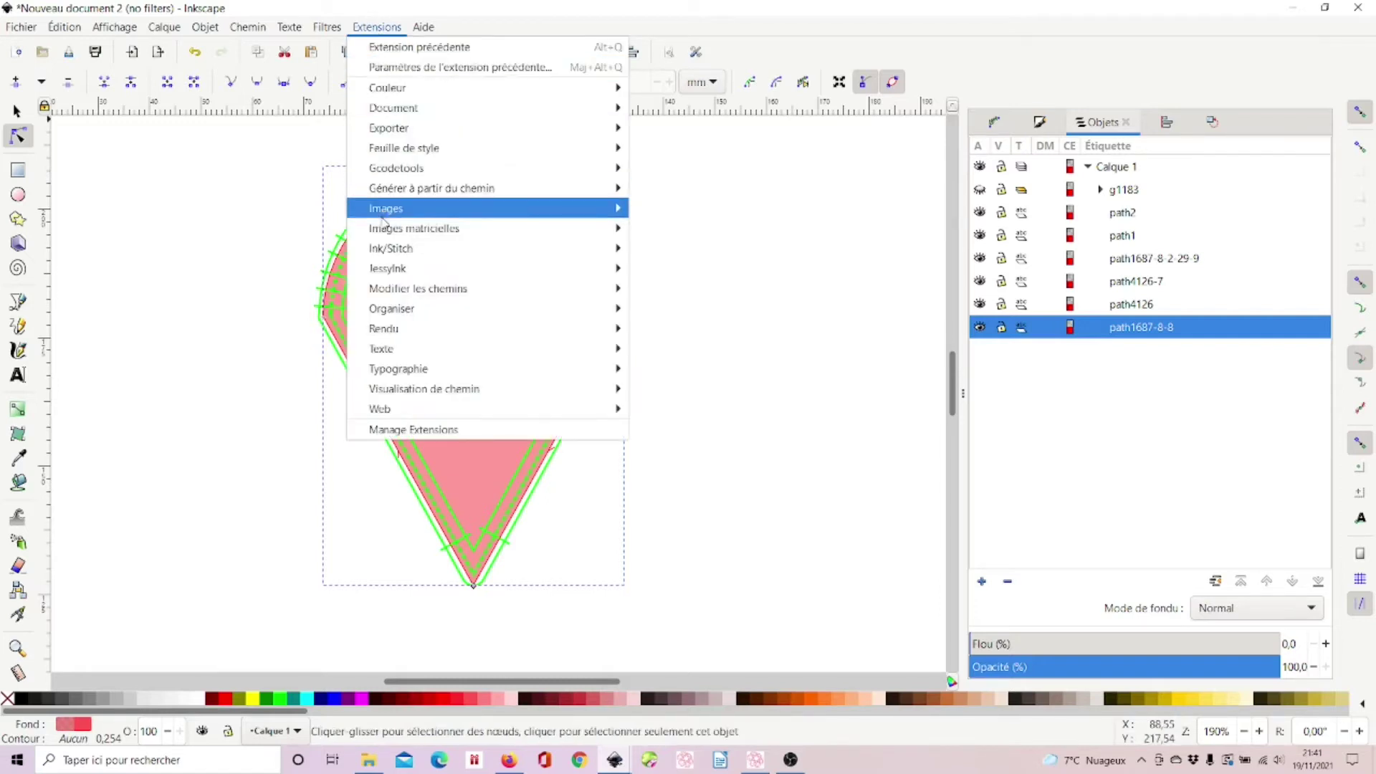
pyautogui.moveTo(405, 248)
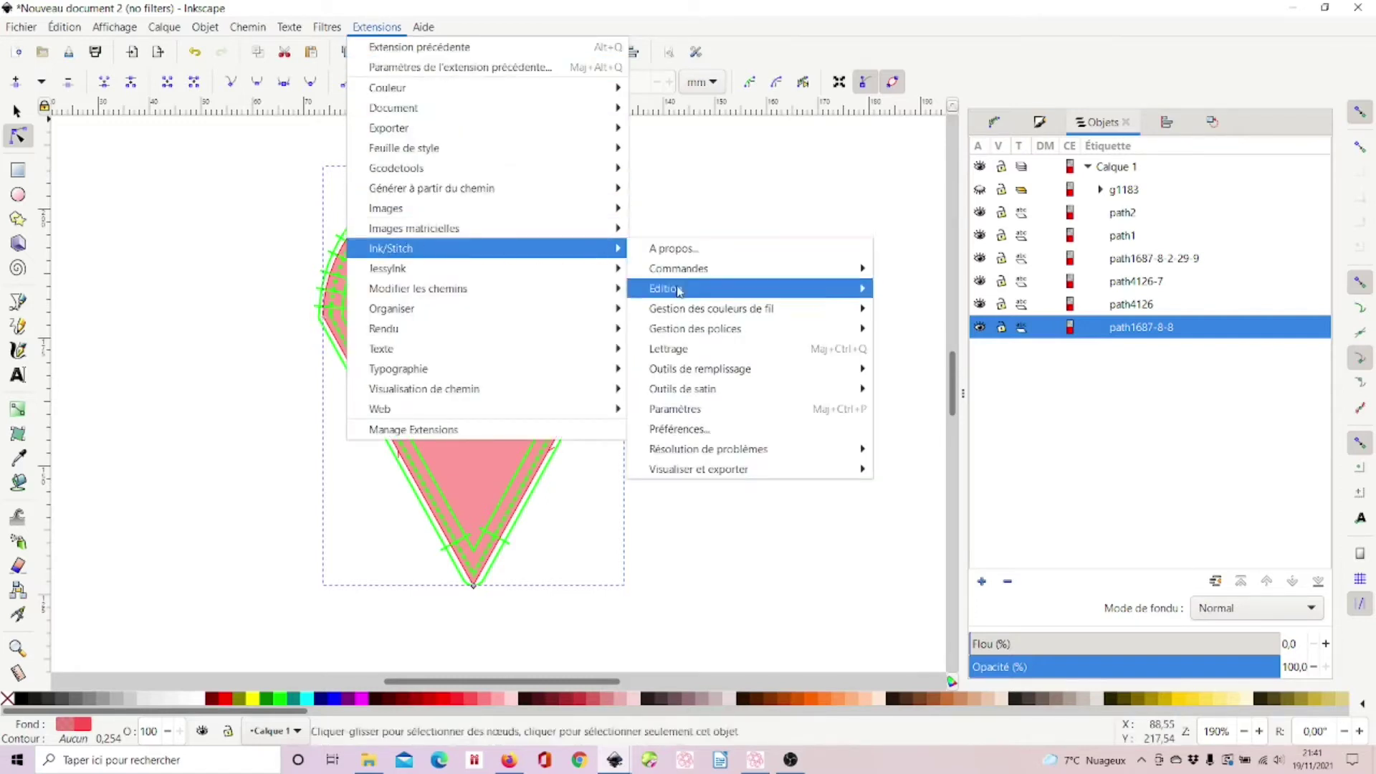
pyautogui.moveTo(731, 481)
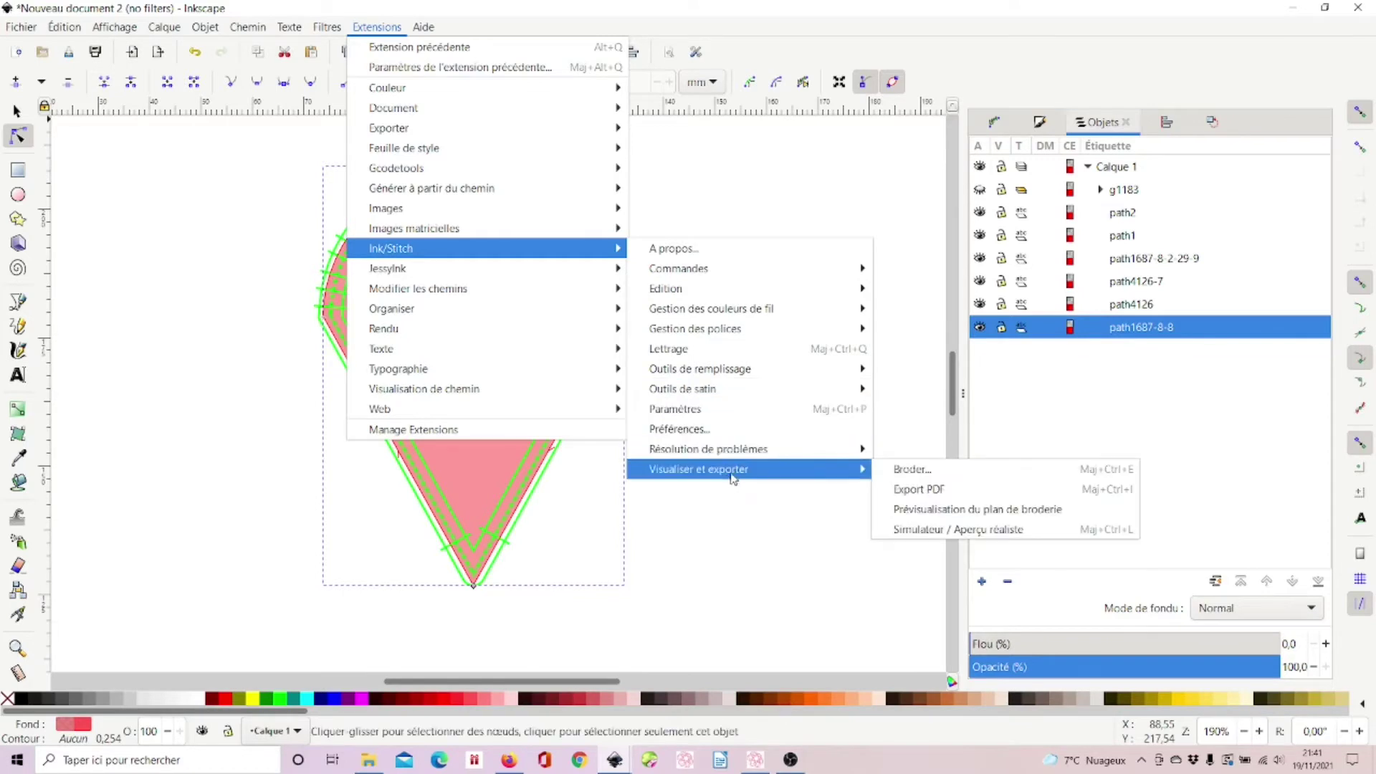
pyautogui.click(951, 510)
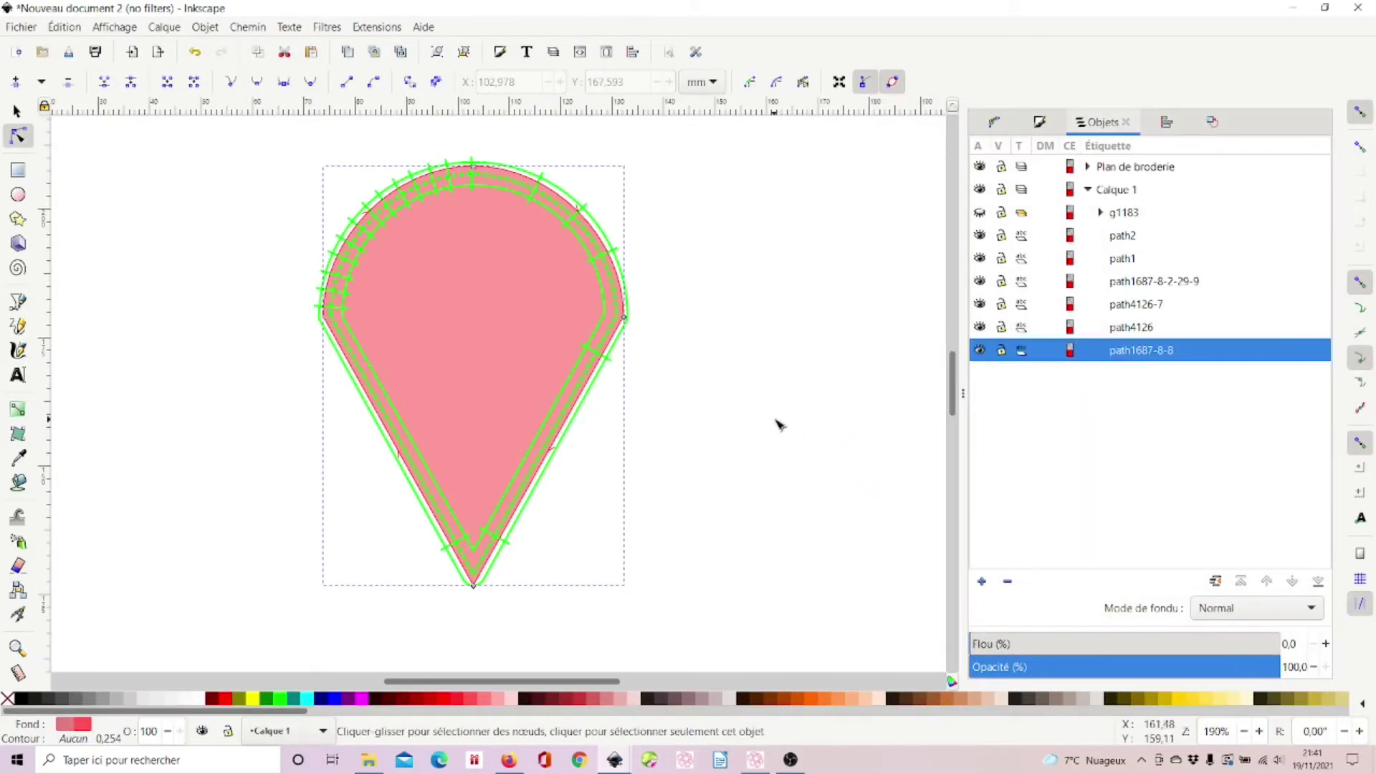
# Examine the generated stitch plan beside the page, including the nodes of its crosshatch path.
pyautogui.scroll(-2, 782, 427)
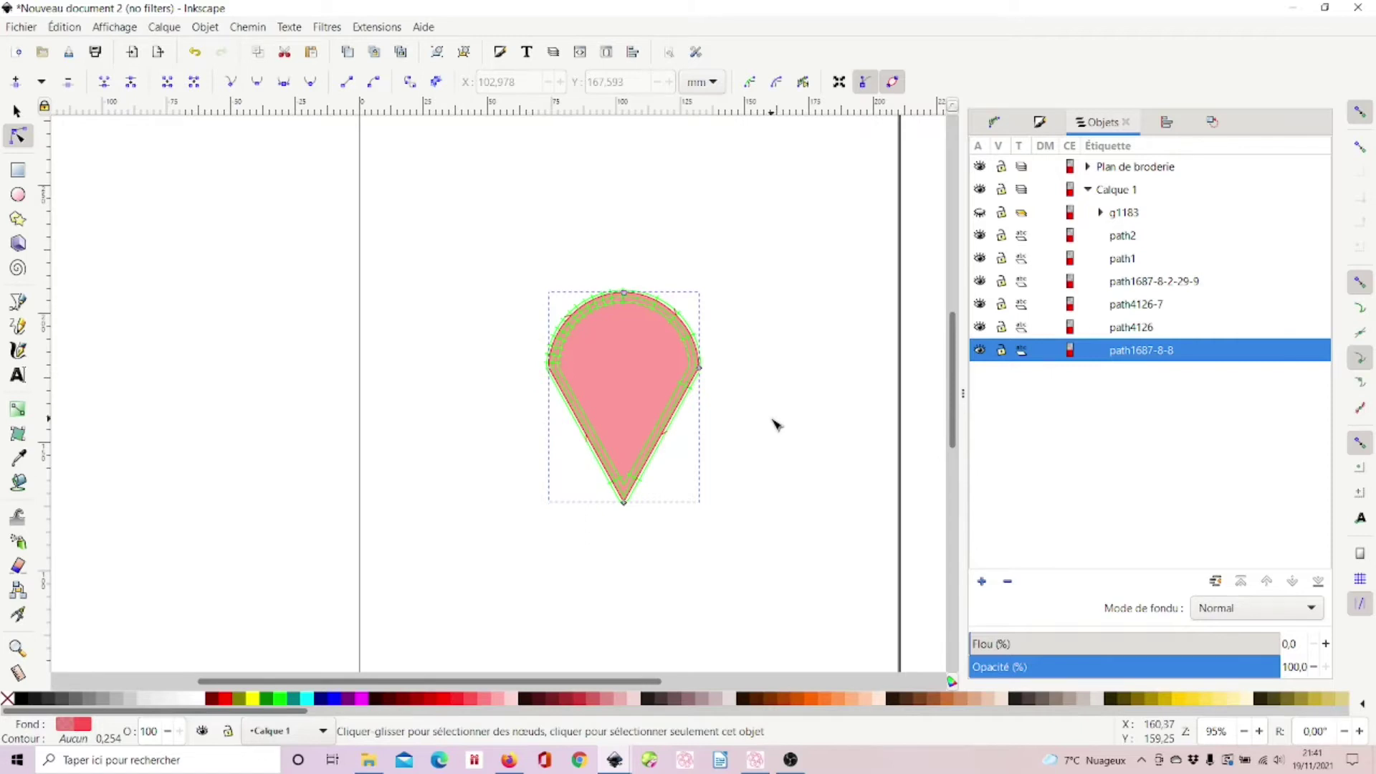
pyautogui.scroll(-2, 395, 374)
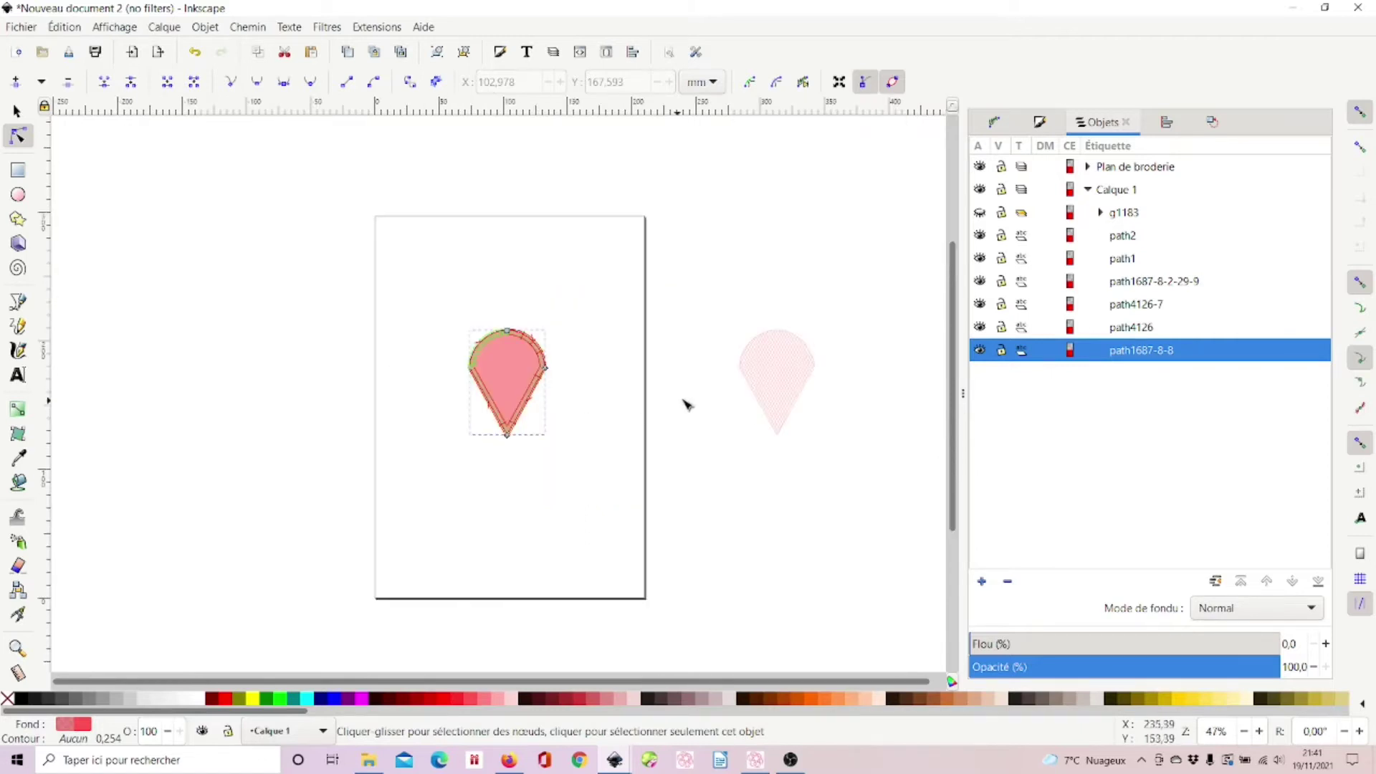
pyautogui.click(766, 387)
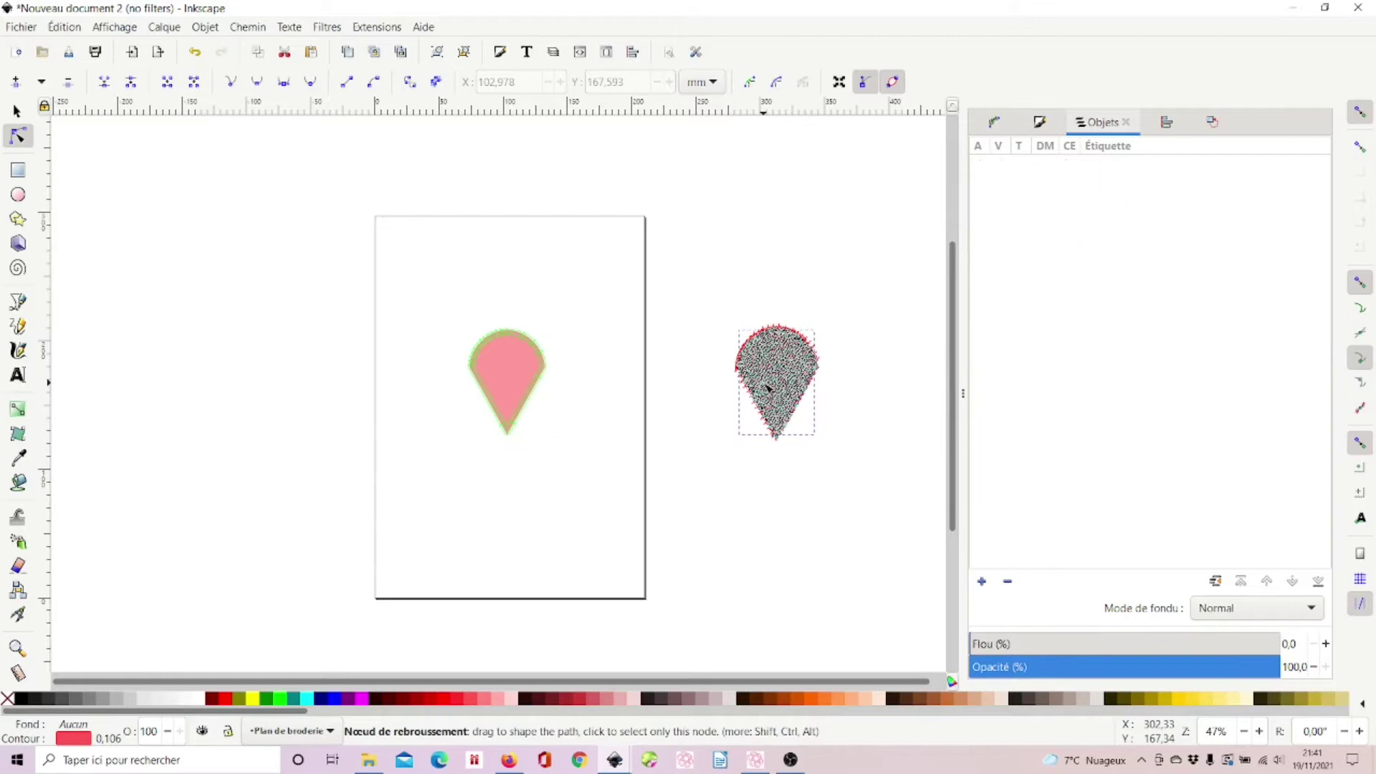
pyautogui.click(774, 459)
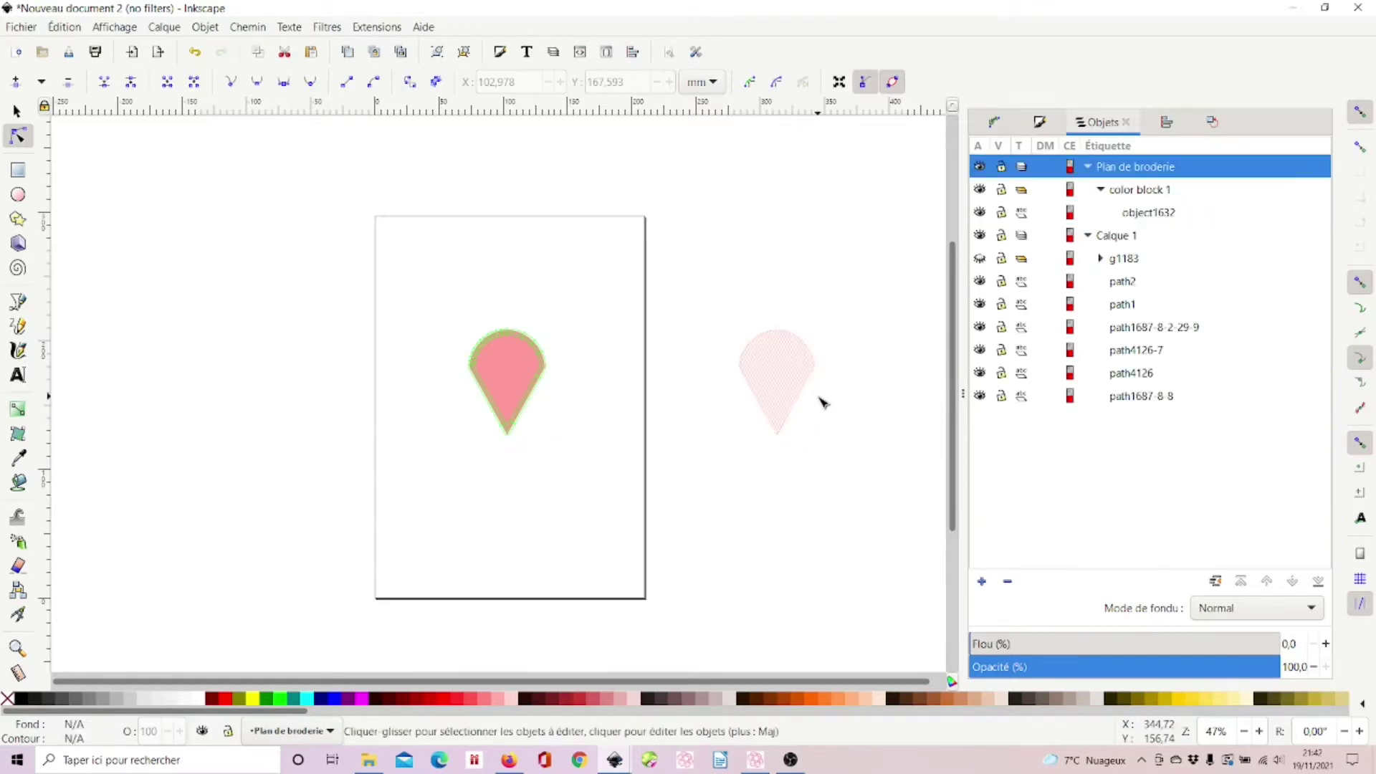
pyautogui.scroll(4, 822, 402)
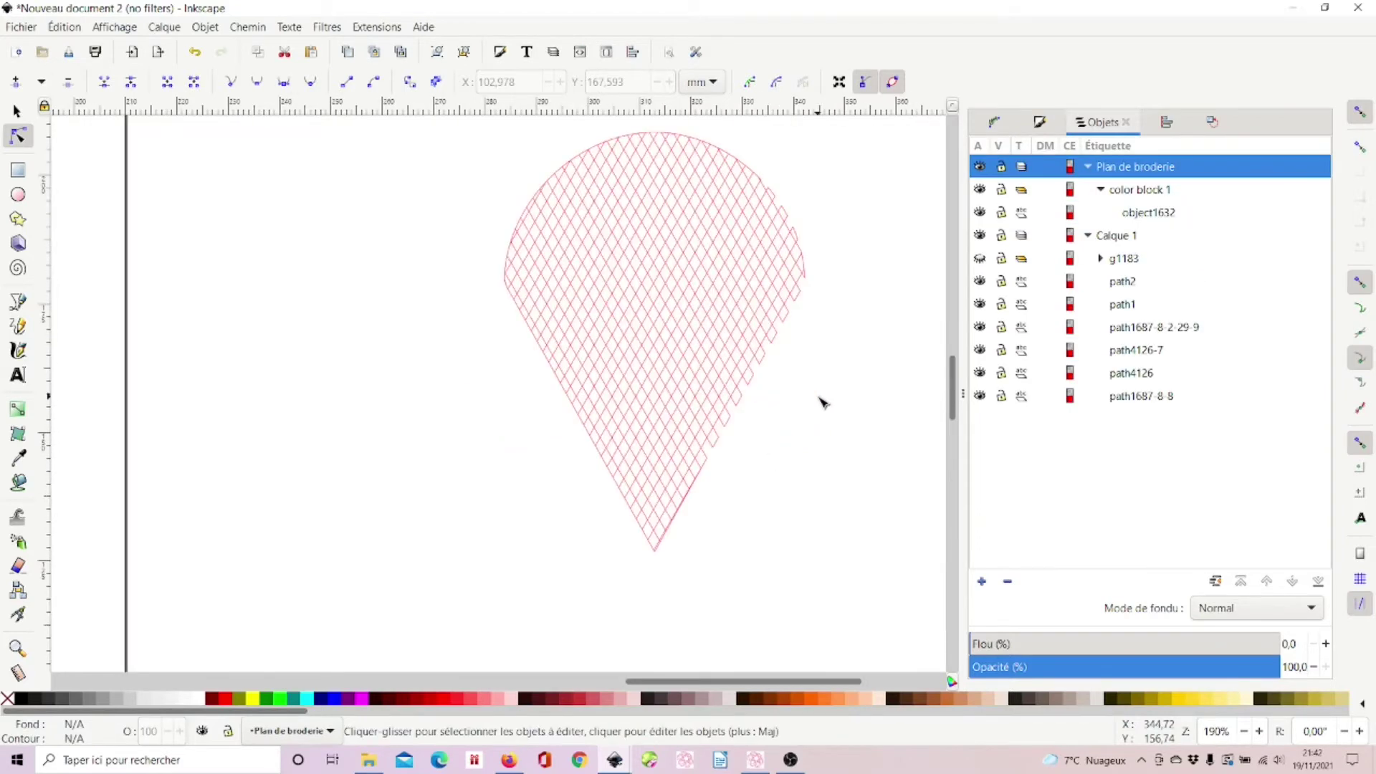
pyautogui.click(645, 304)
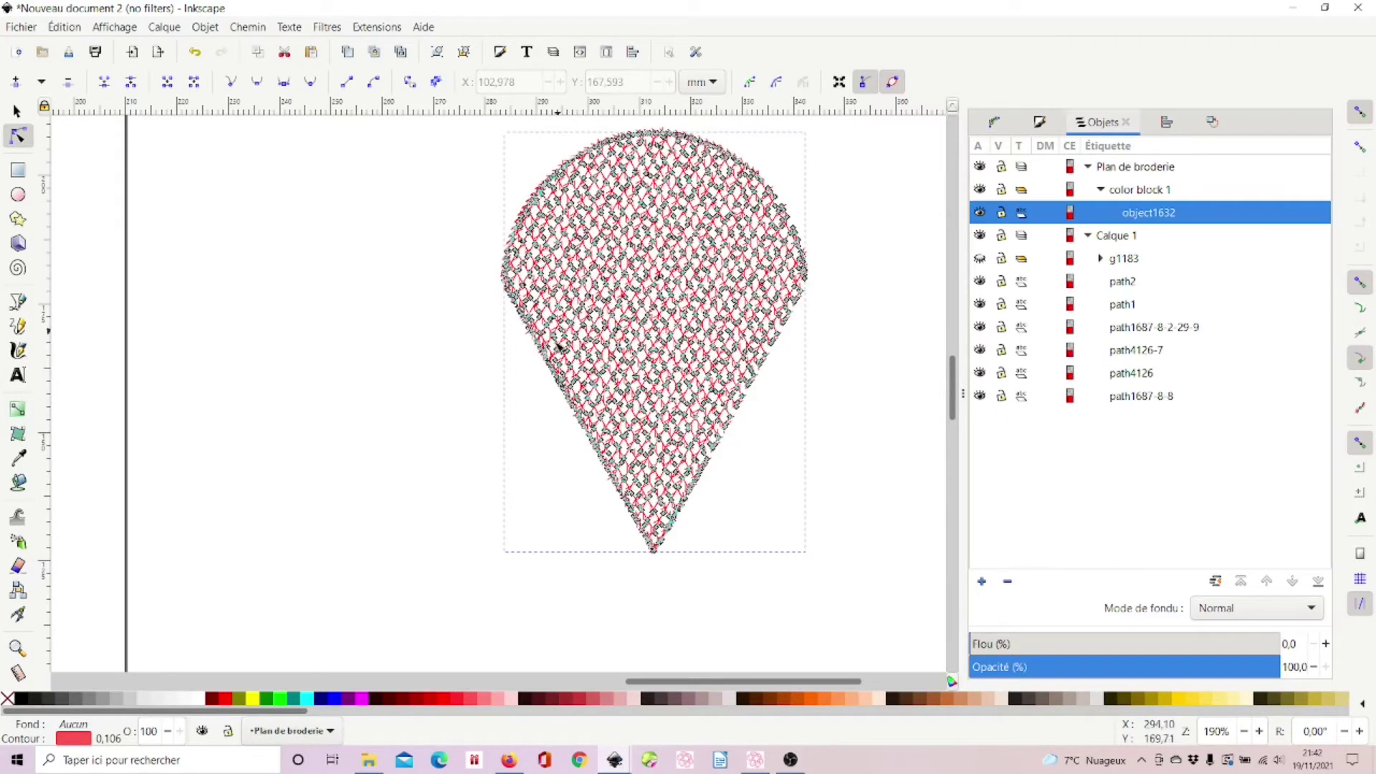
pyautogui.click(446, 327)
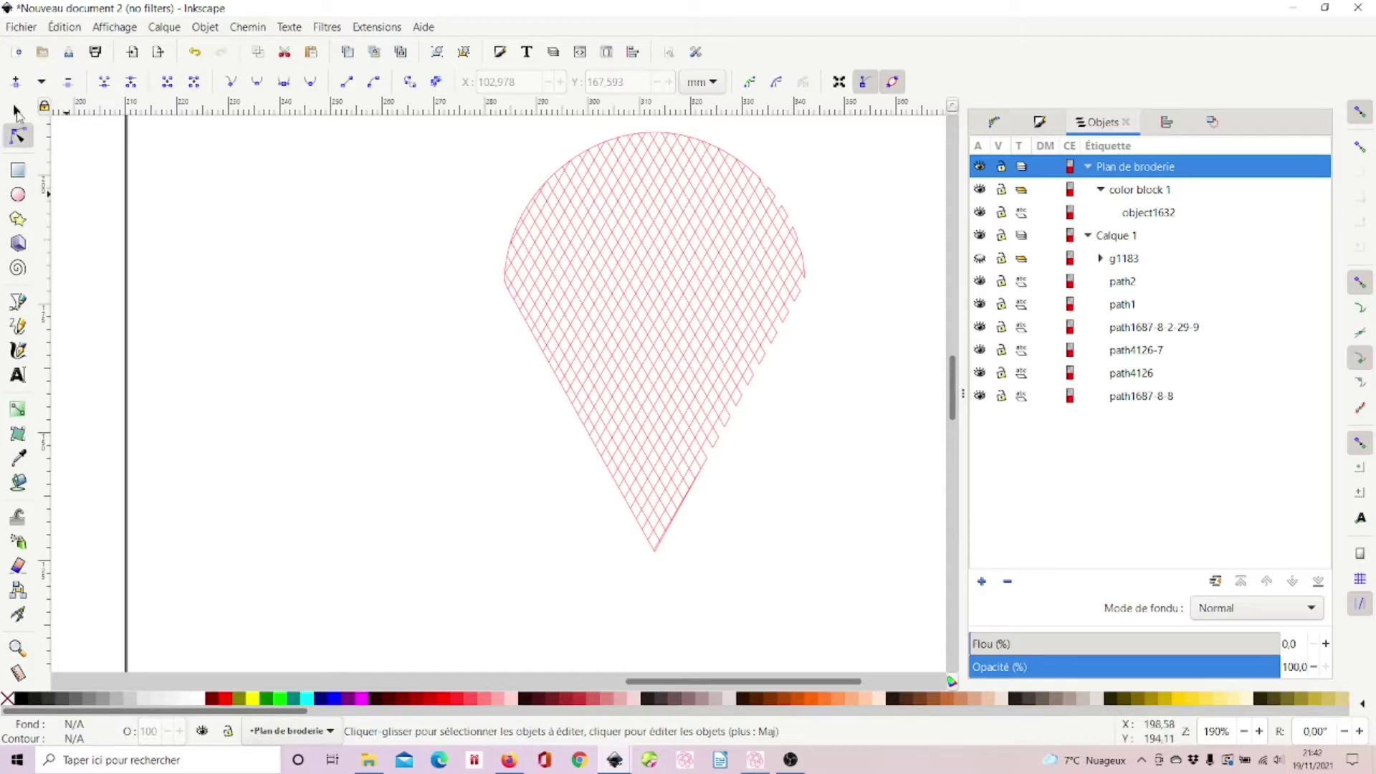
# Move the stitch plan group color block 1 onto the pink teardrop, at X 73.736 mm and Y 126.666 mm.
pyautogui.click(17, 113)
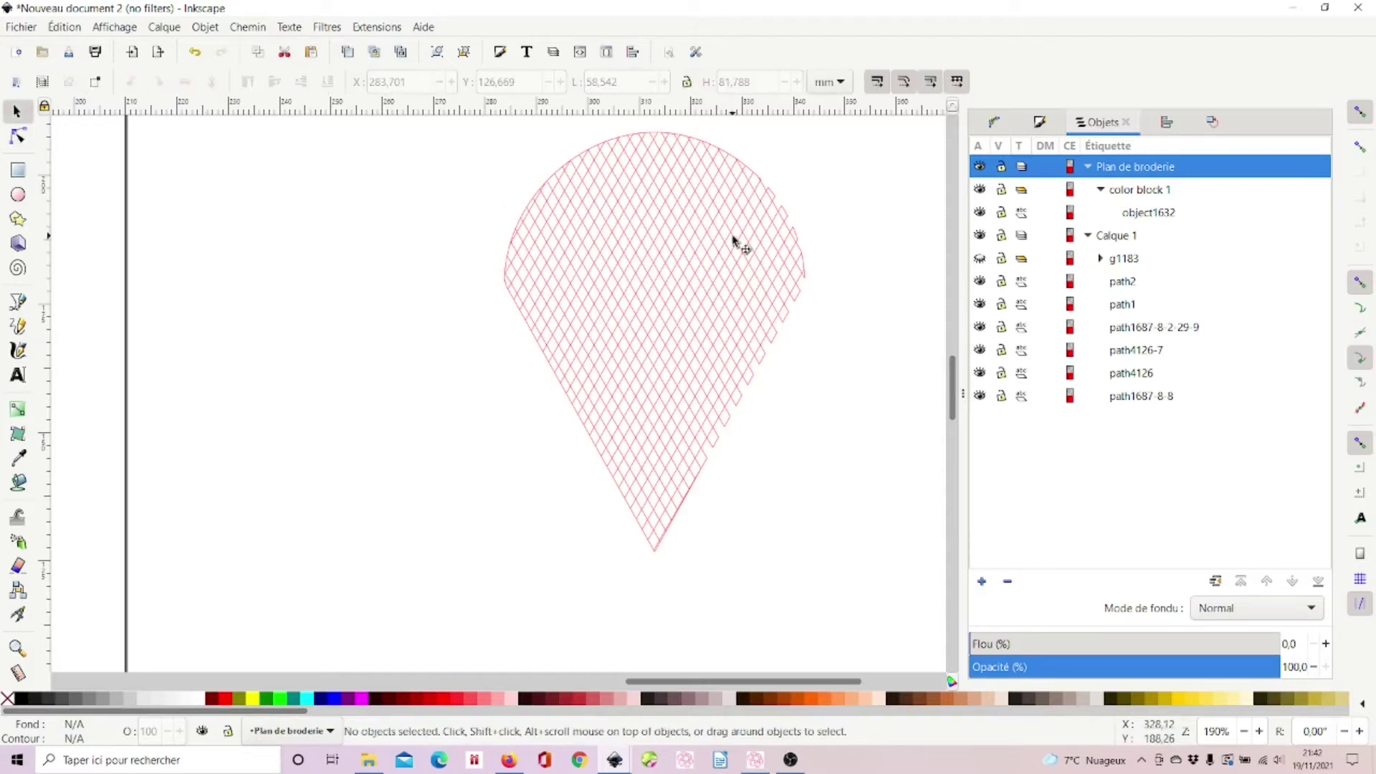
pyautogui.click(734, 241)
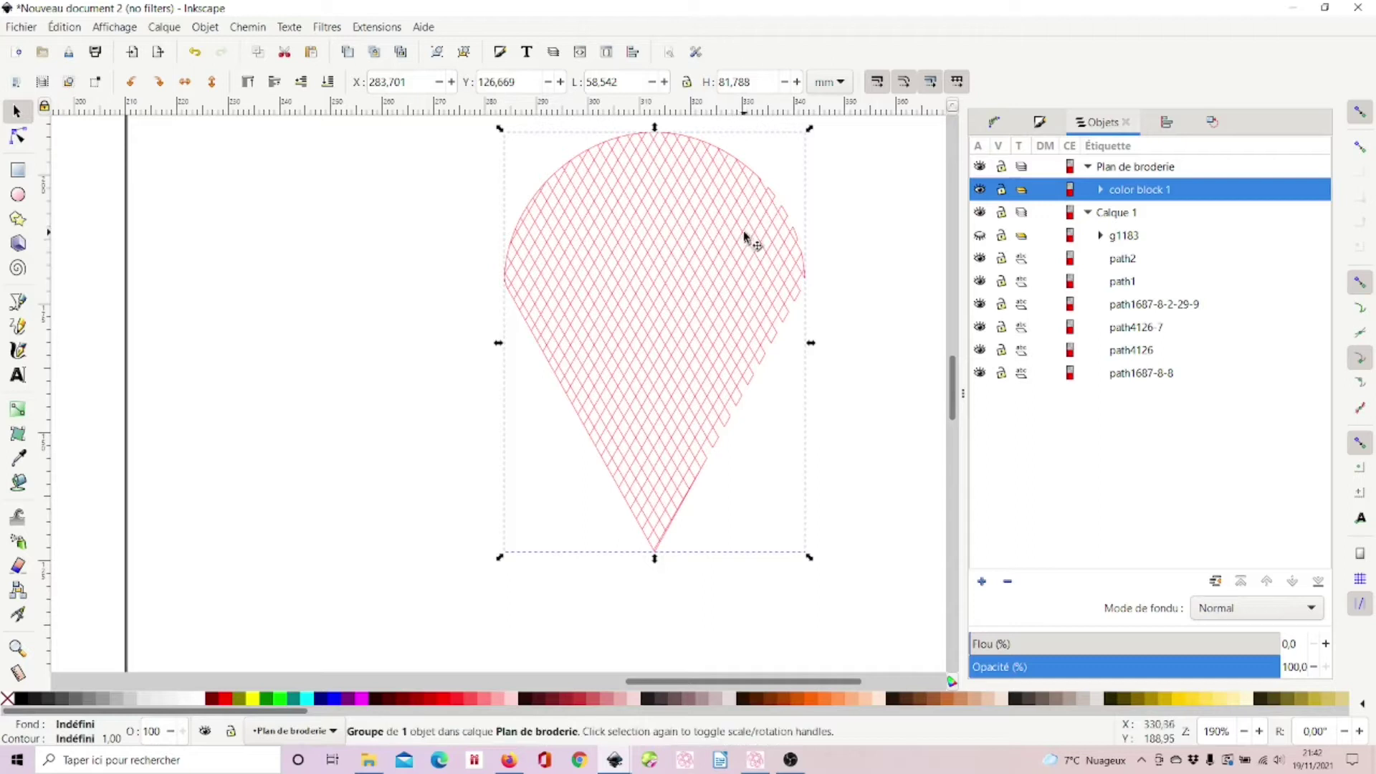
pyautogui.moveTo(750, 237); pyautogui.dragTo(222, 277)
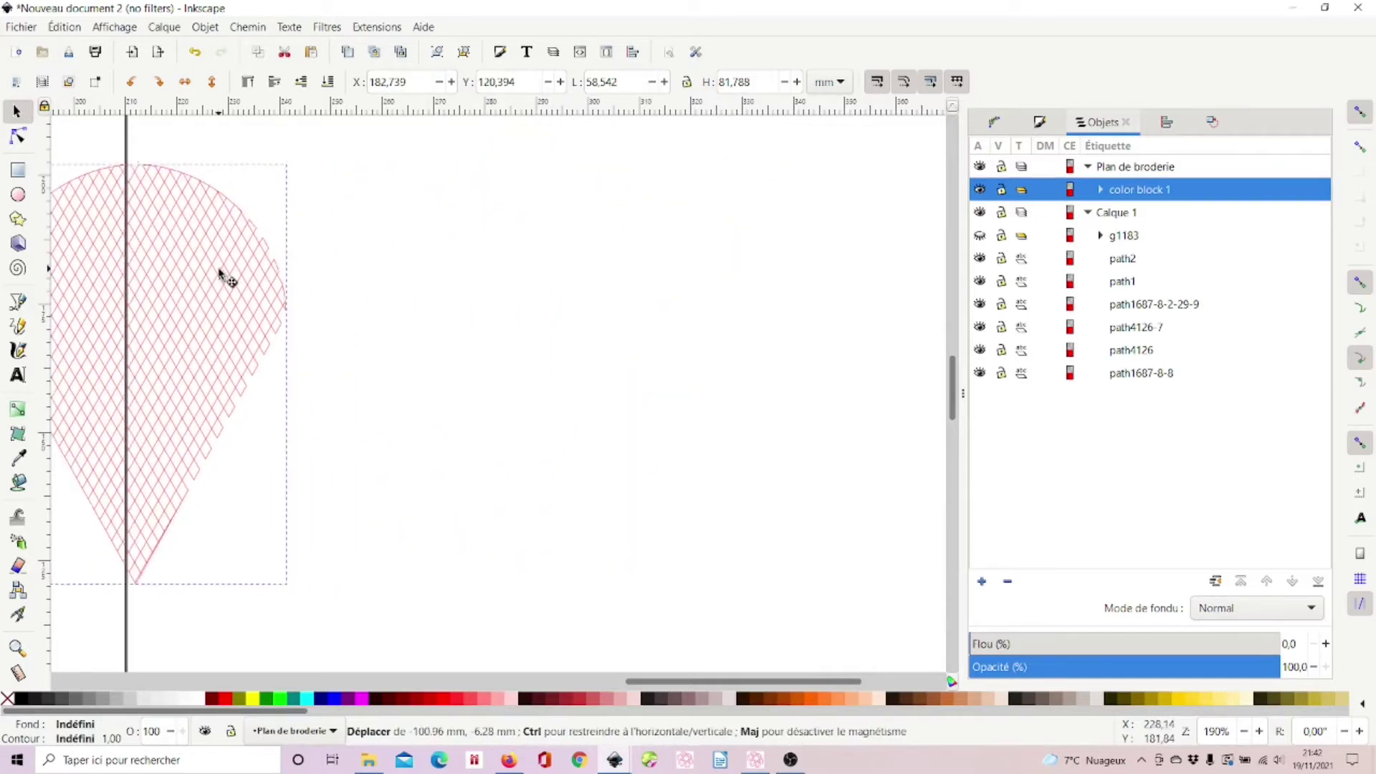
pyautogui.hscroll(-10, 439, 307)
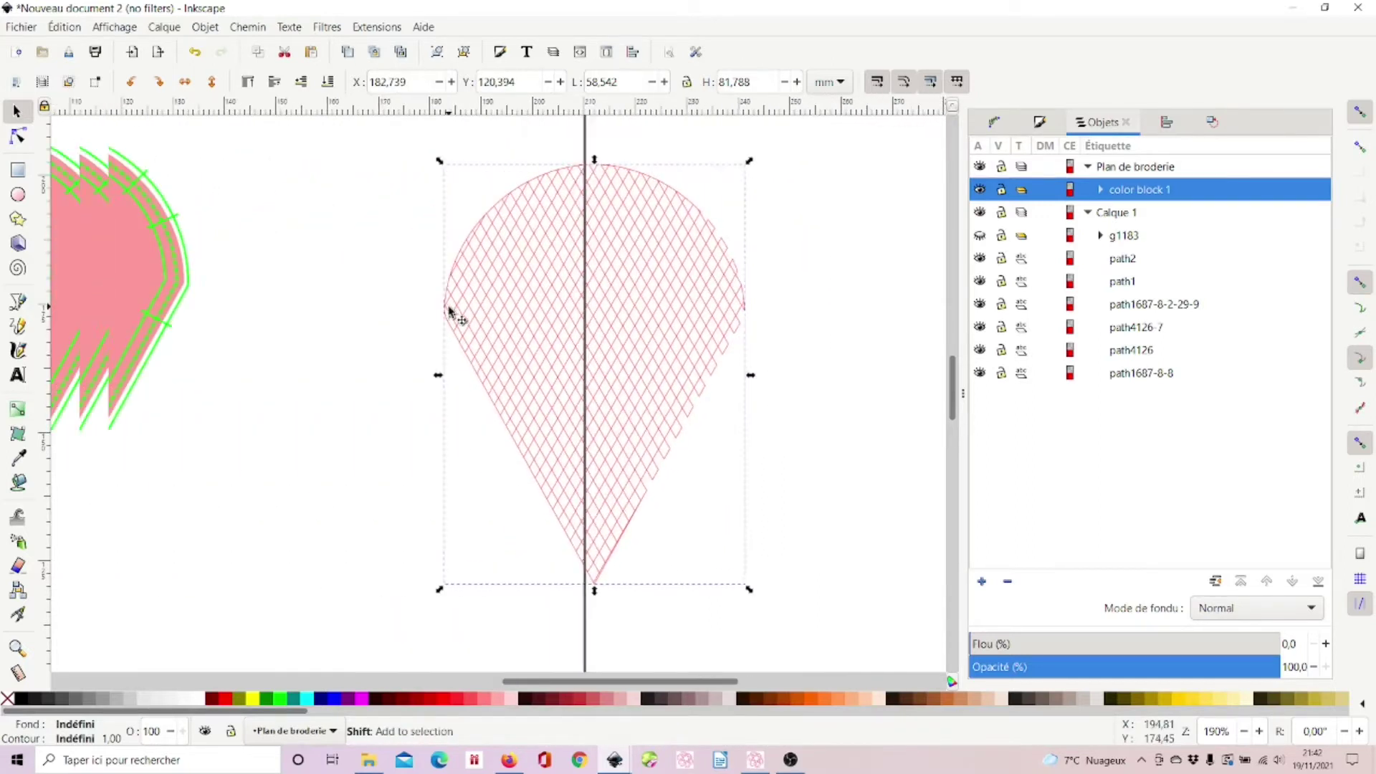
pyautogui.hscroll(-6, 450, 310)
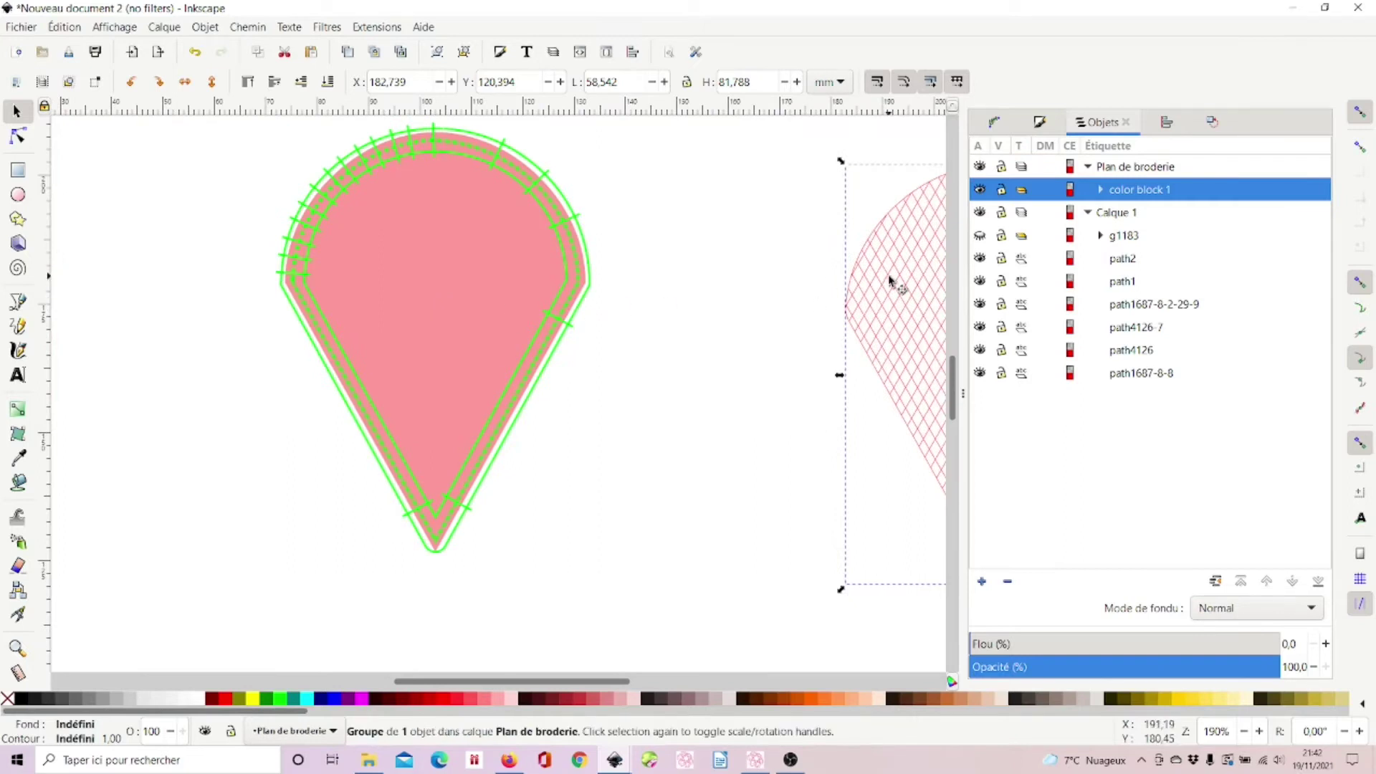
pyautogui.moveTo(890, 283)
pyautogui.mouseDown()
pyautogui.moveTo(587, 310)
pyautogui.moveTo(308, 265)
pyautogui.moveTo(327, 265)
pyautogui.mouseUp()
pyautogui.click(509, 81)
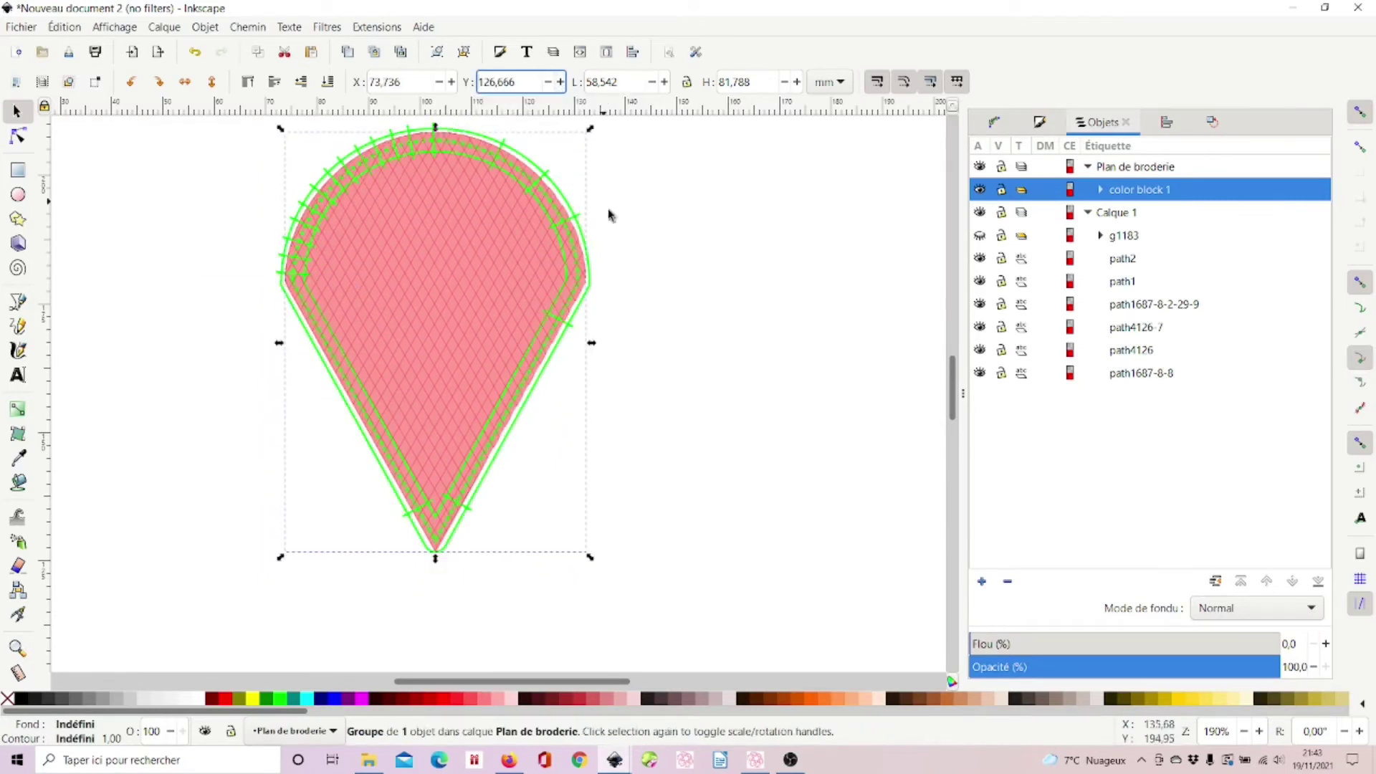
# Hide the pink fill path1687-8-8 and select the Plan de broderie layer with its contents expanded.
pyautogui.click(1114, 376)
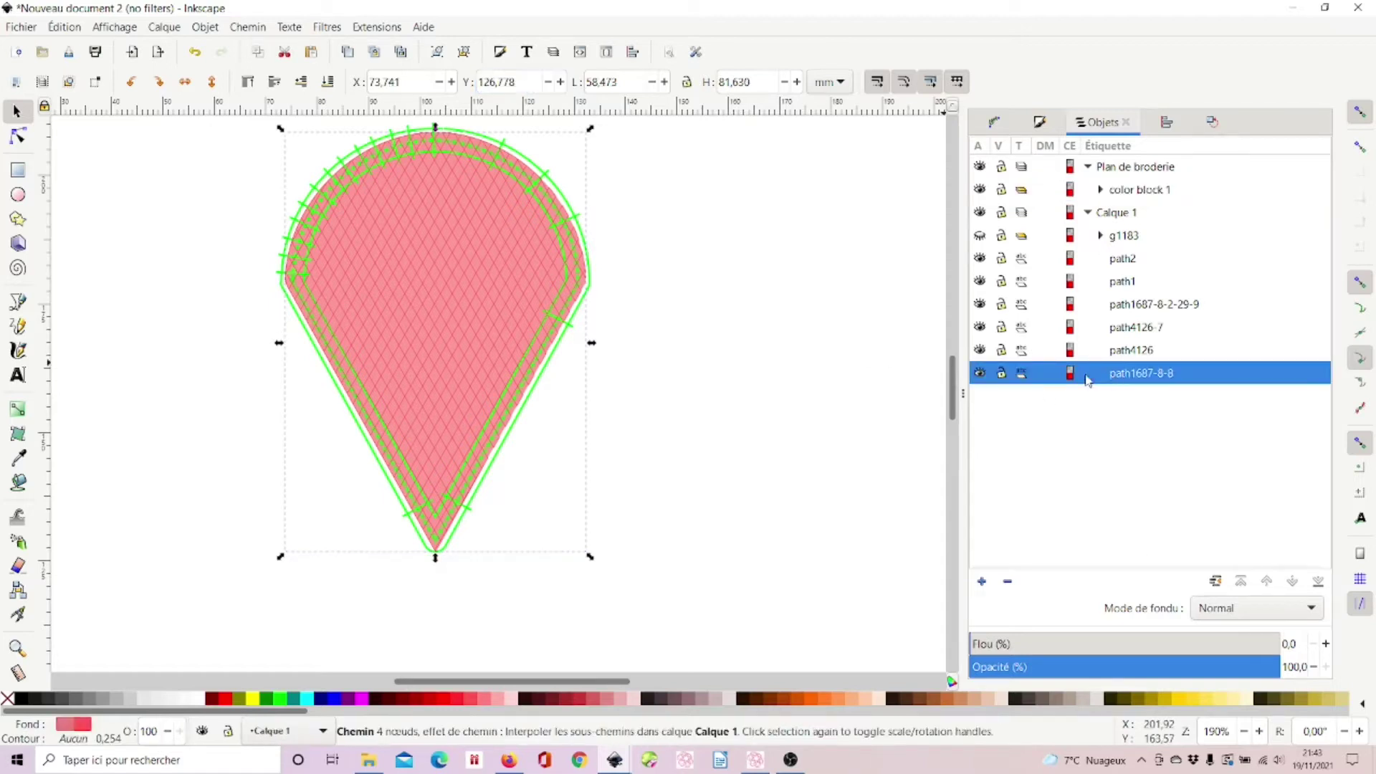
pyautogui.click(980, 374)
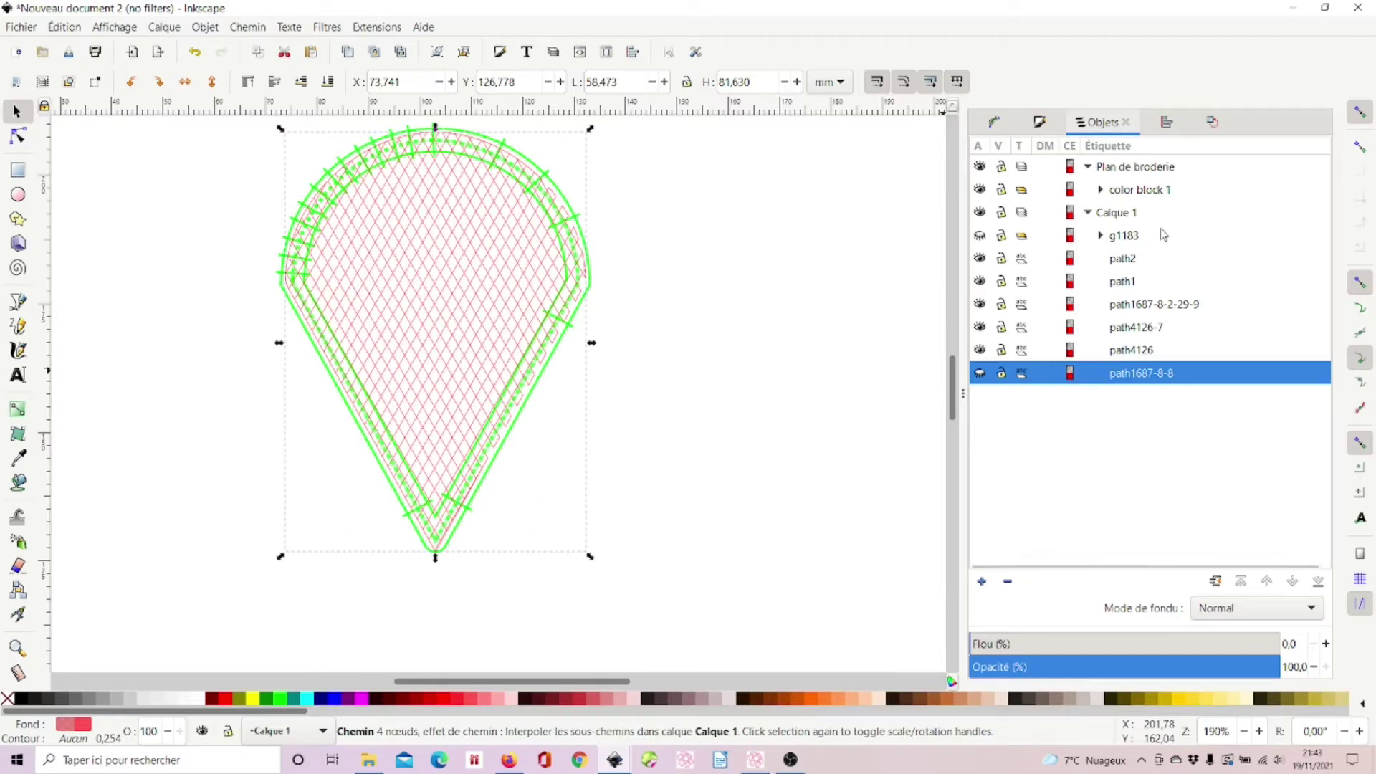
pyautogui.click(1094, 170)
pyautogui.click(1089, 169)
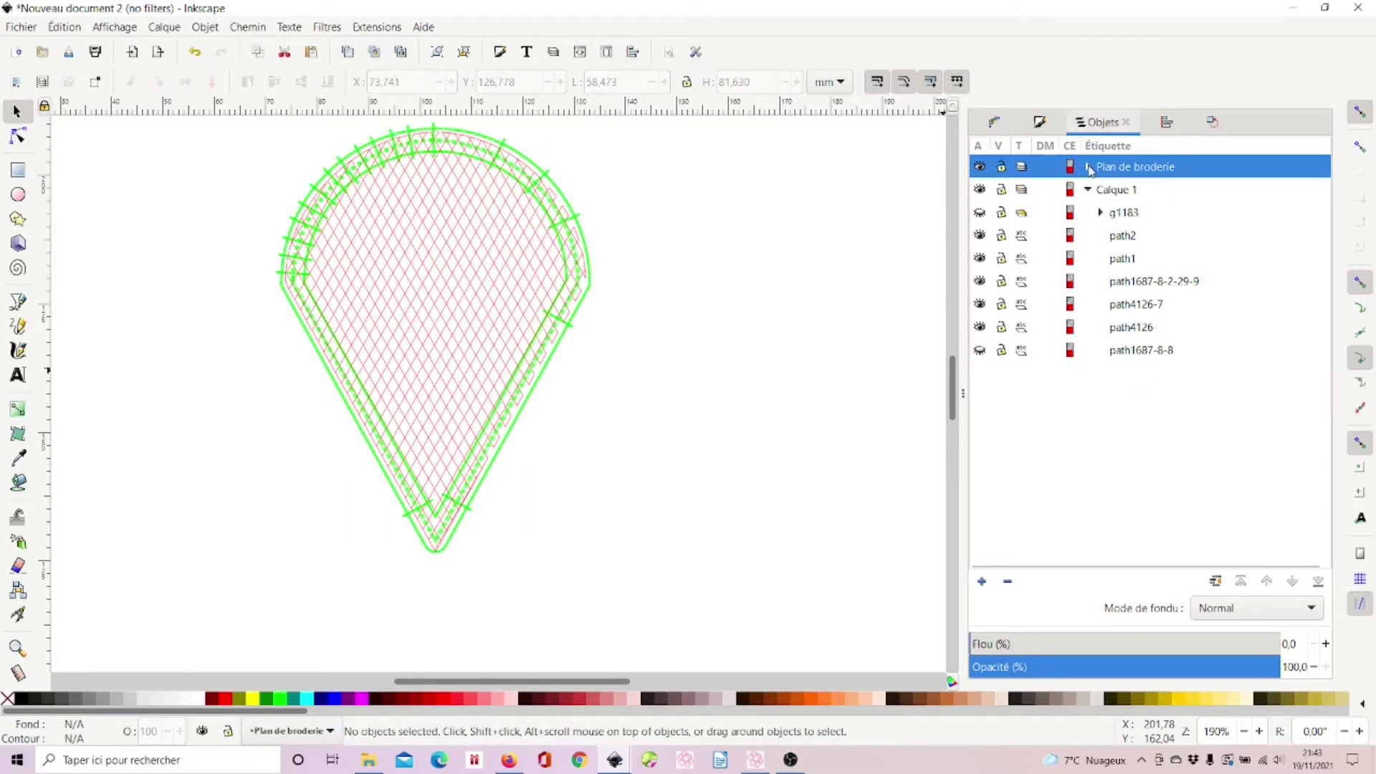
pyautogui.click(1090, 168)
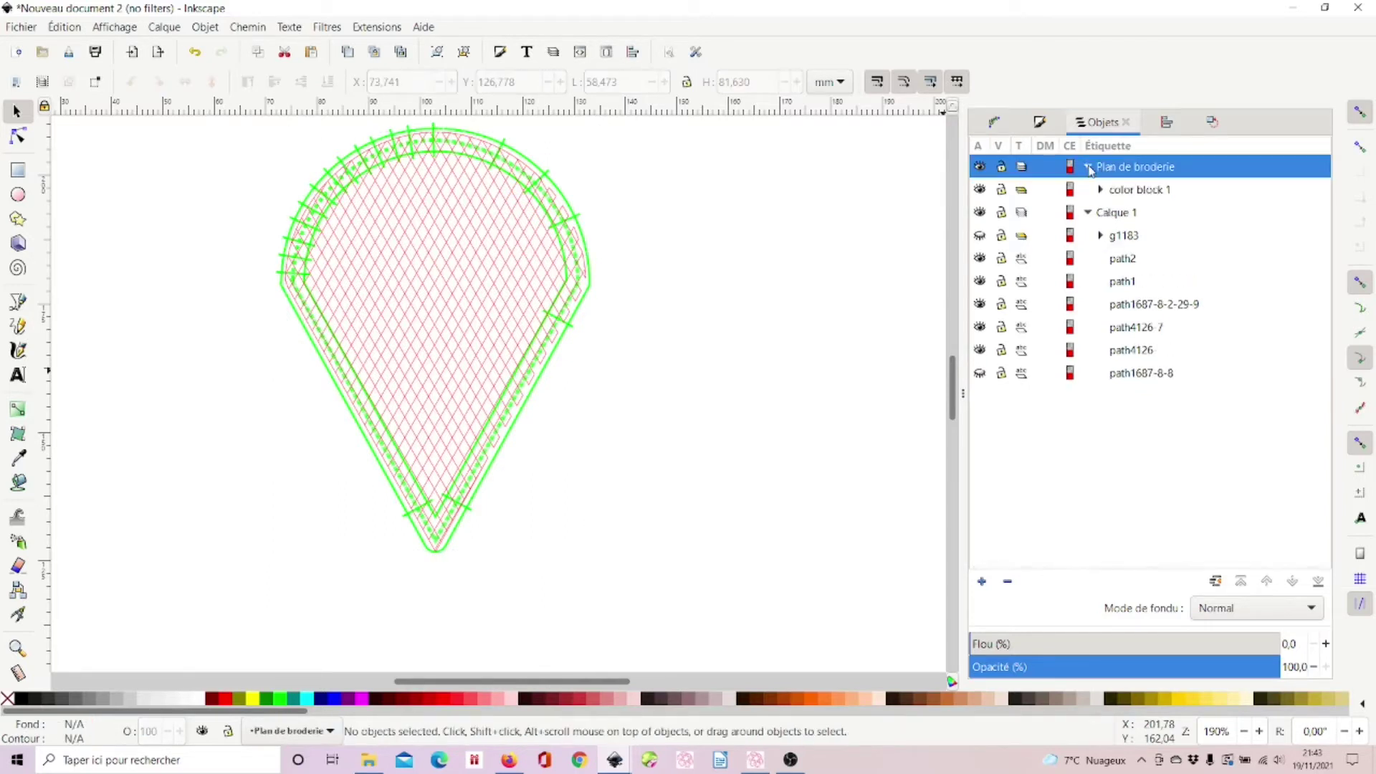
# Cut the stitch path object1632 out of color block 1 and paste it in place into Calque 1.
pyautogui.click(1136, 195)
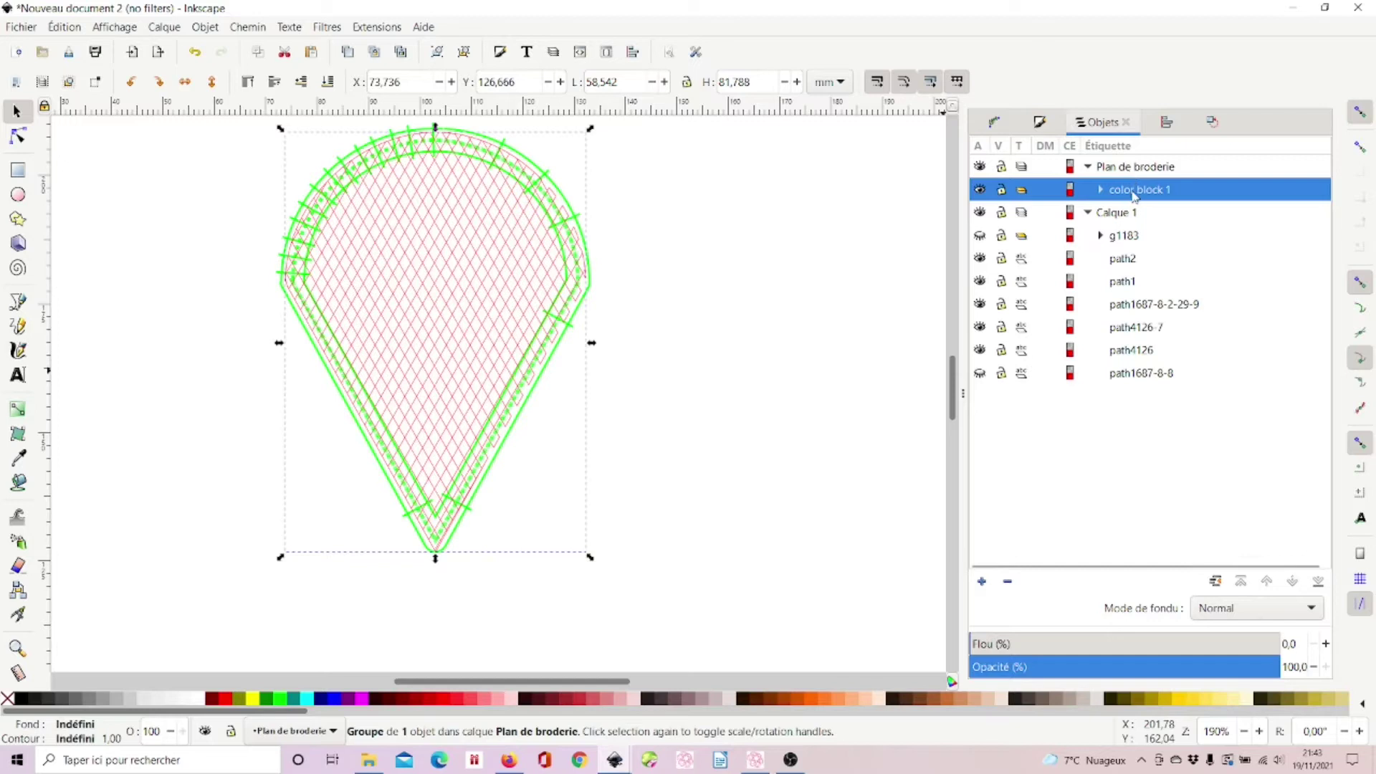
pyautogui.click(1102, 192)
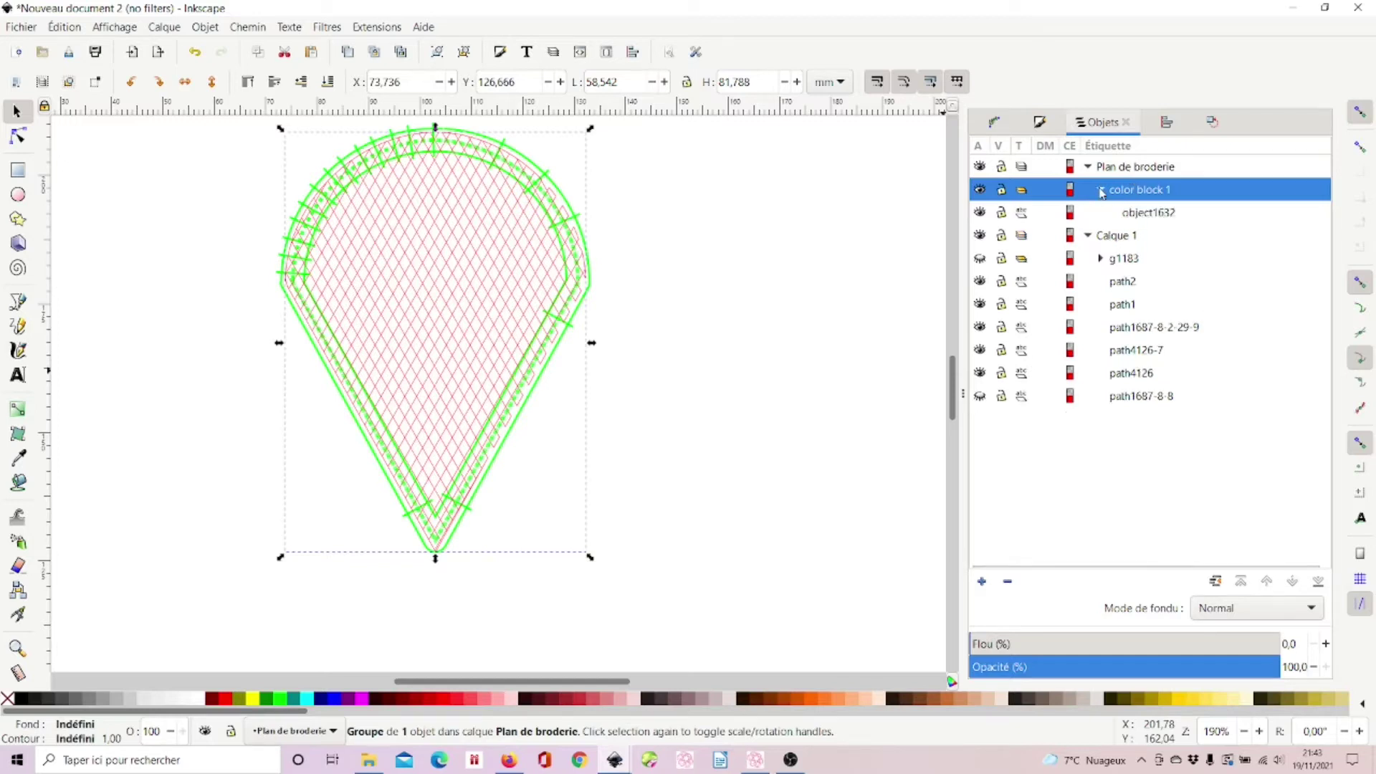
pyautogui.click(1169, 215)
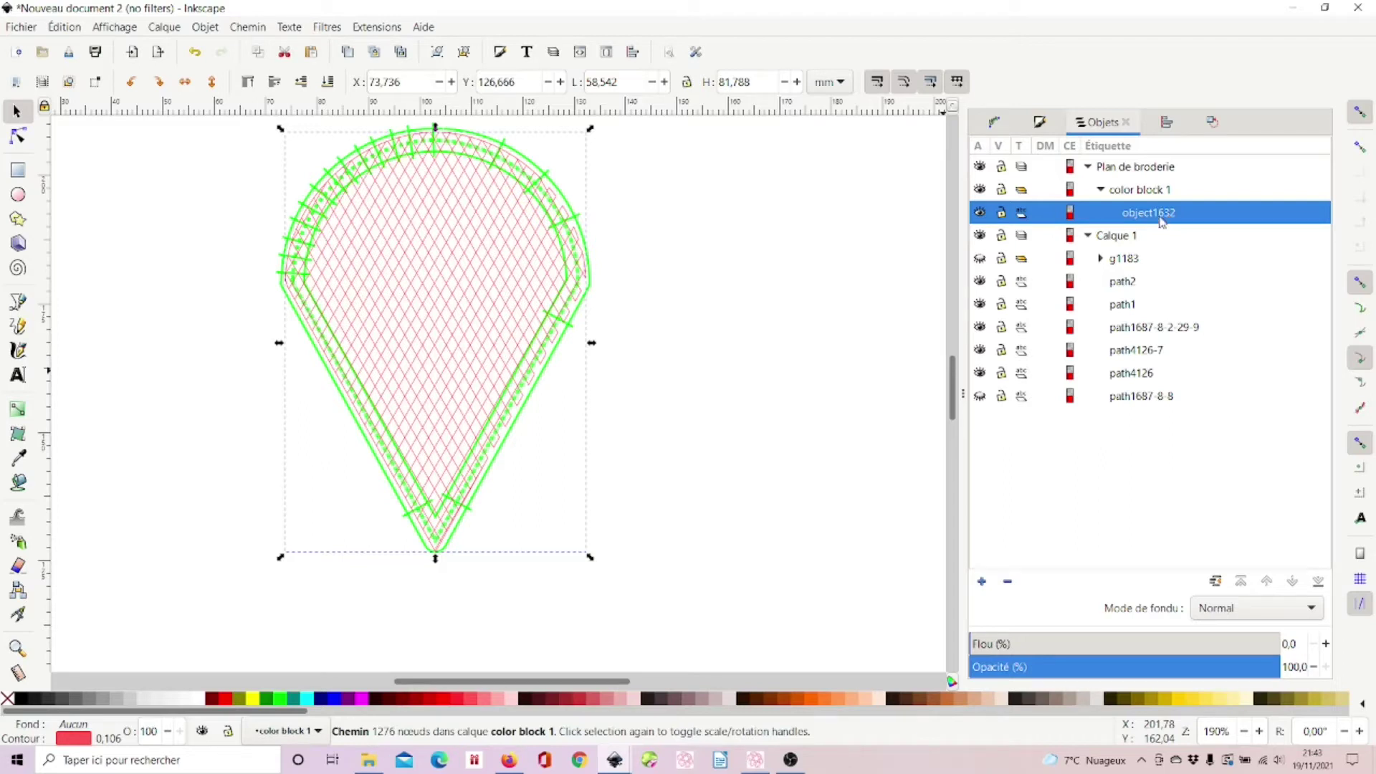
pyautogui.press('Delete')
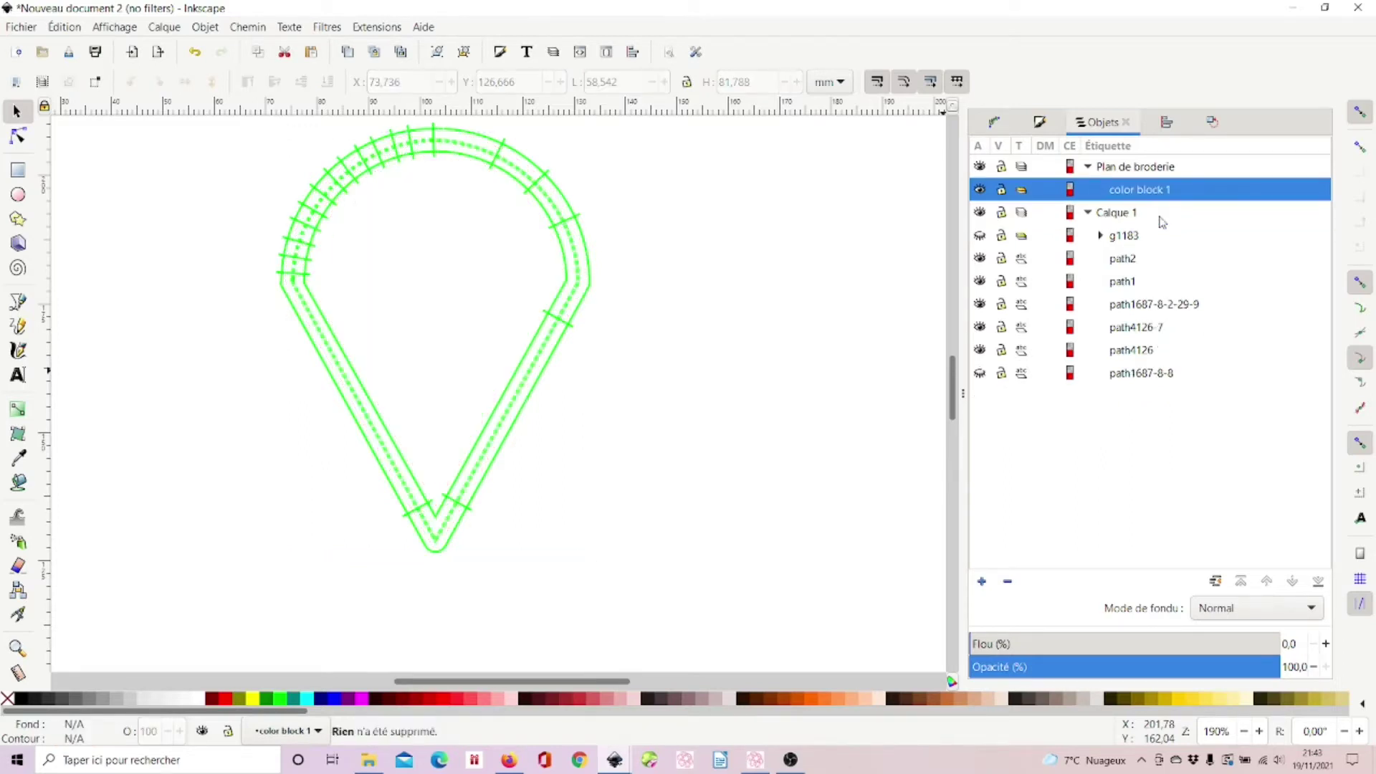
pyautogui.click(1116, 219)
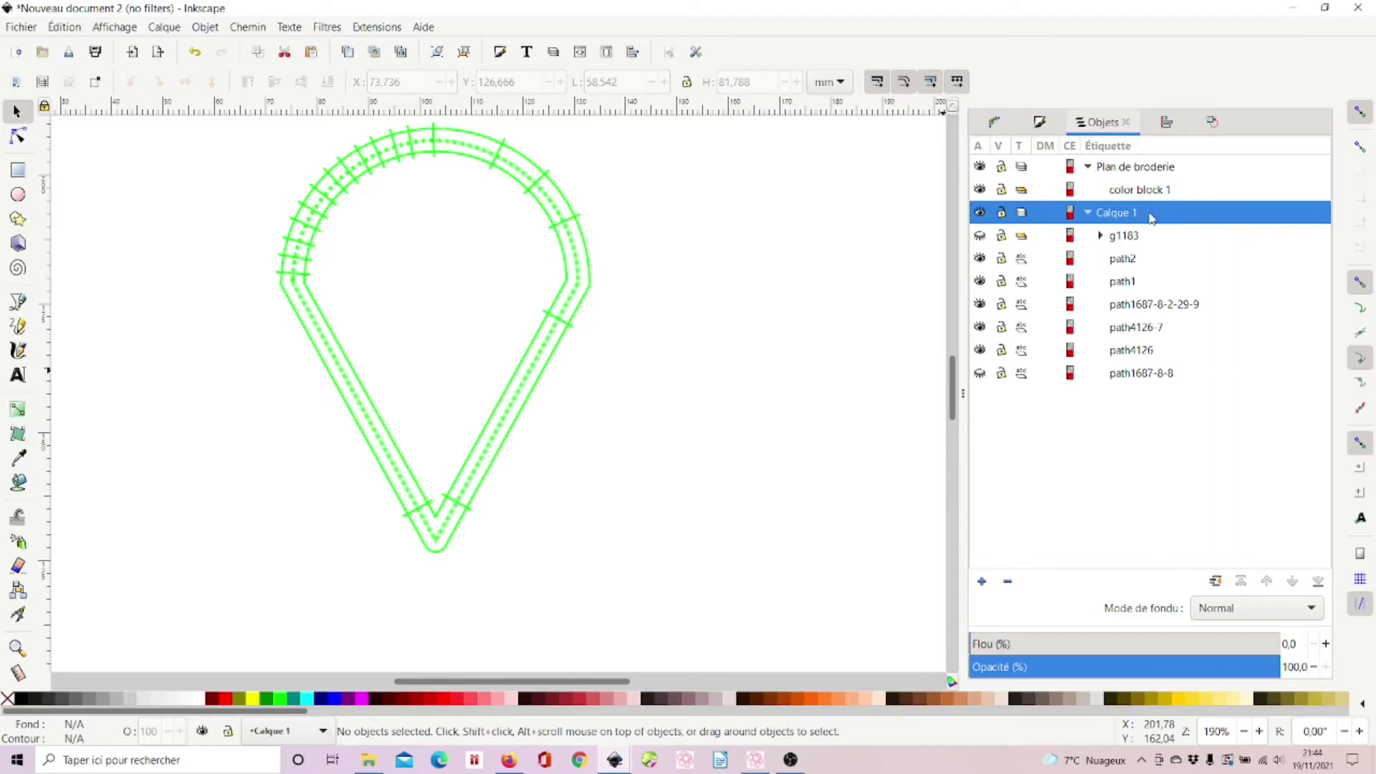
pyautogui.hotkey('ctrl', 'z')
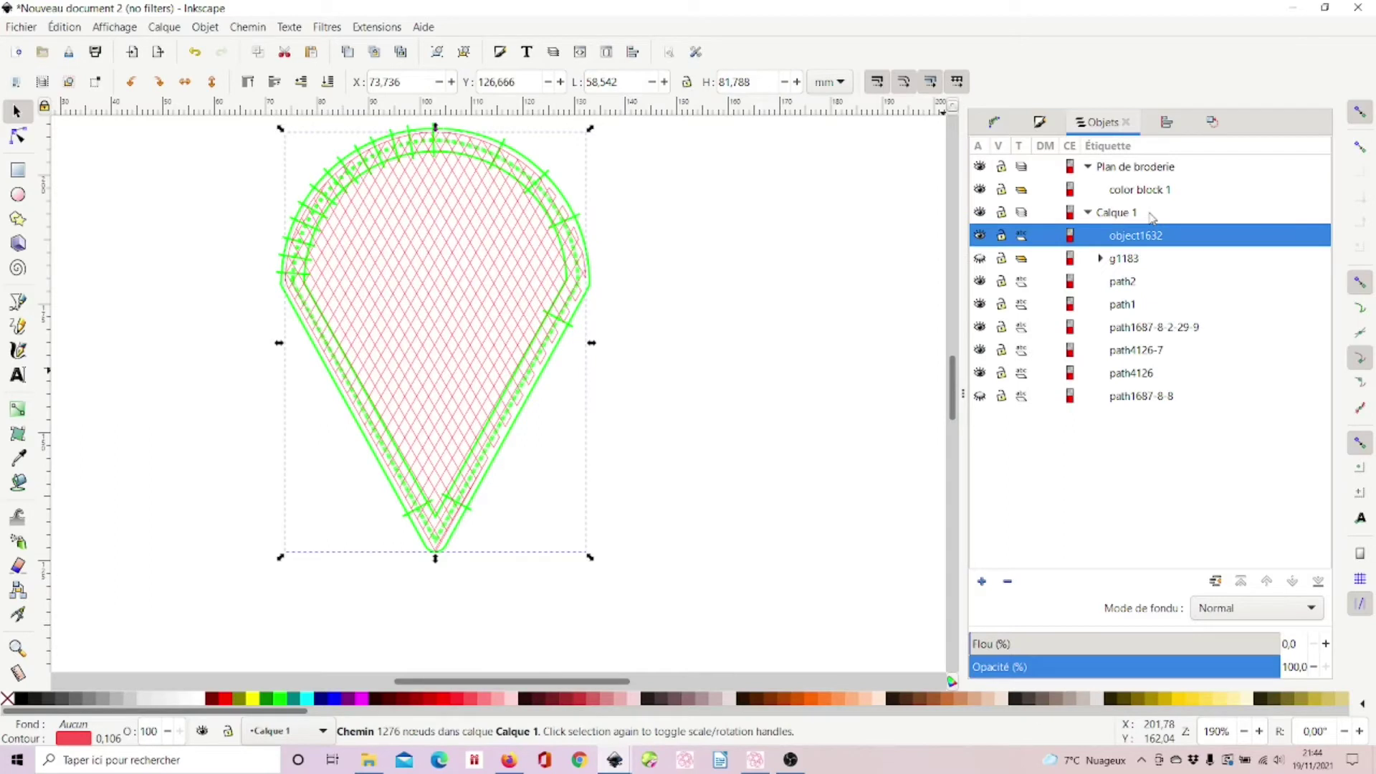
# Delete the Plan de broderie layer together with its empty group color block 1.
pyautogui.click(1145, 188)
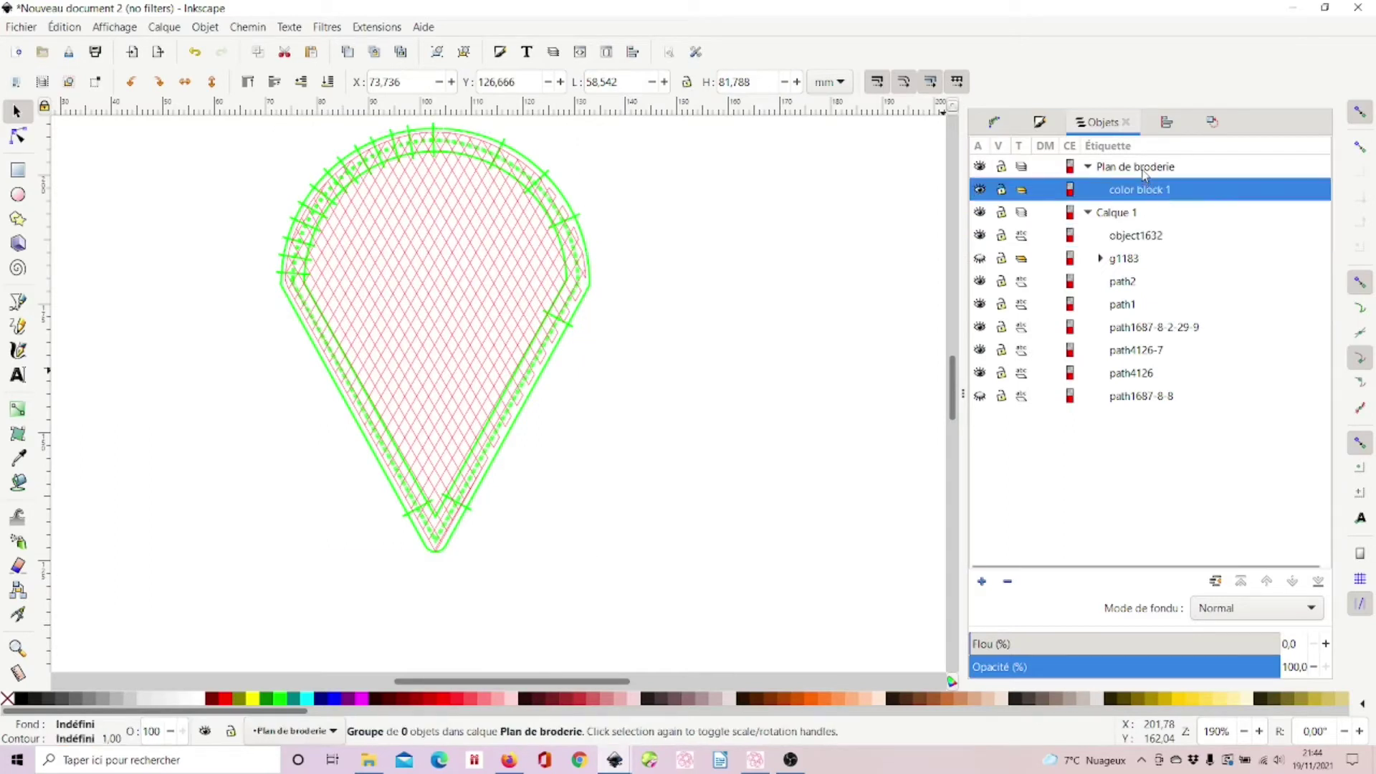
pyautogui.click(1145, 171)
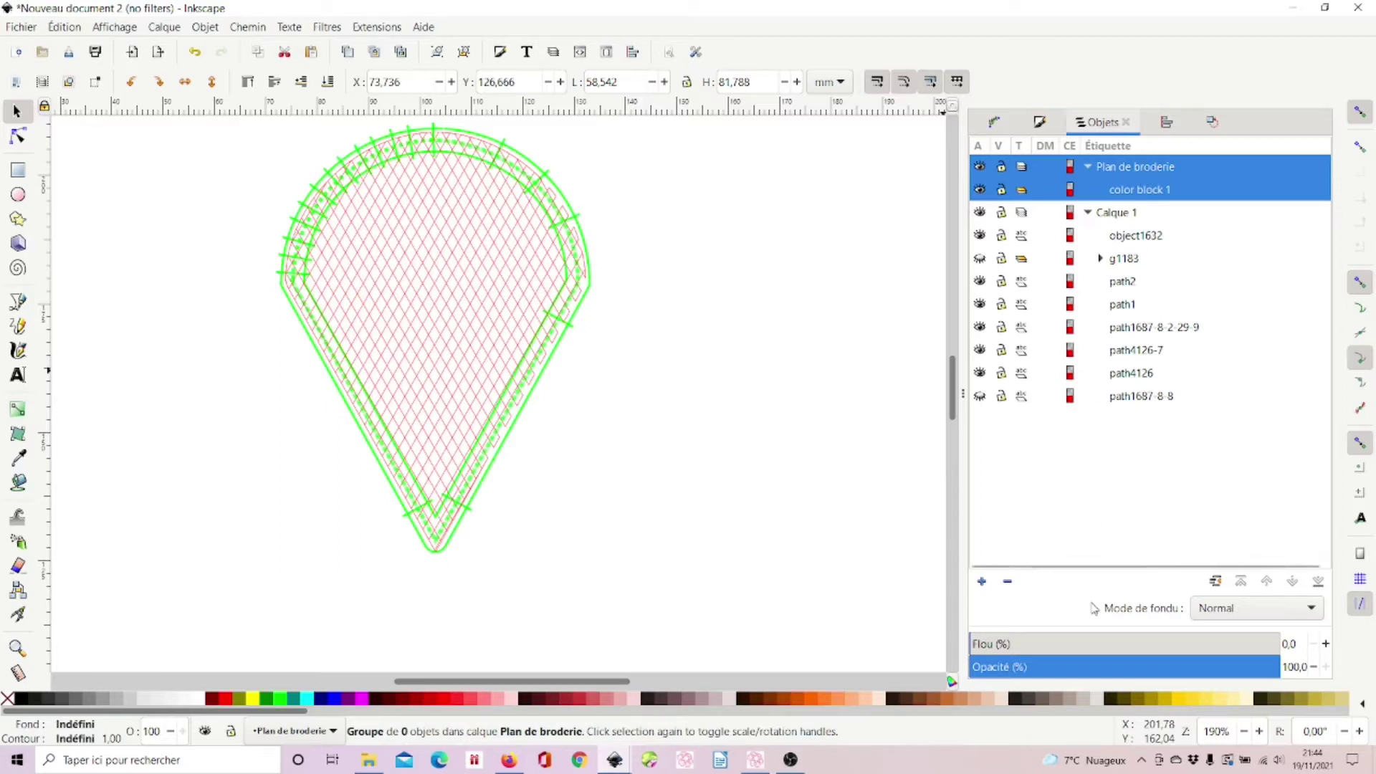
pyautogui.click(1007, 582)
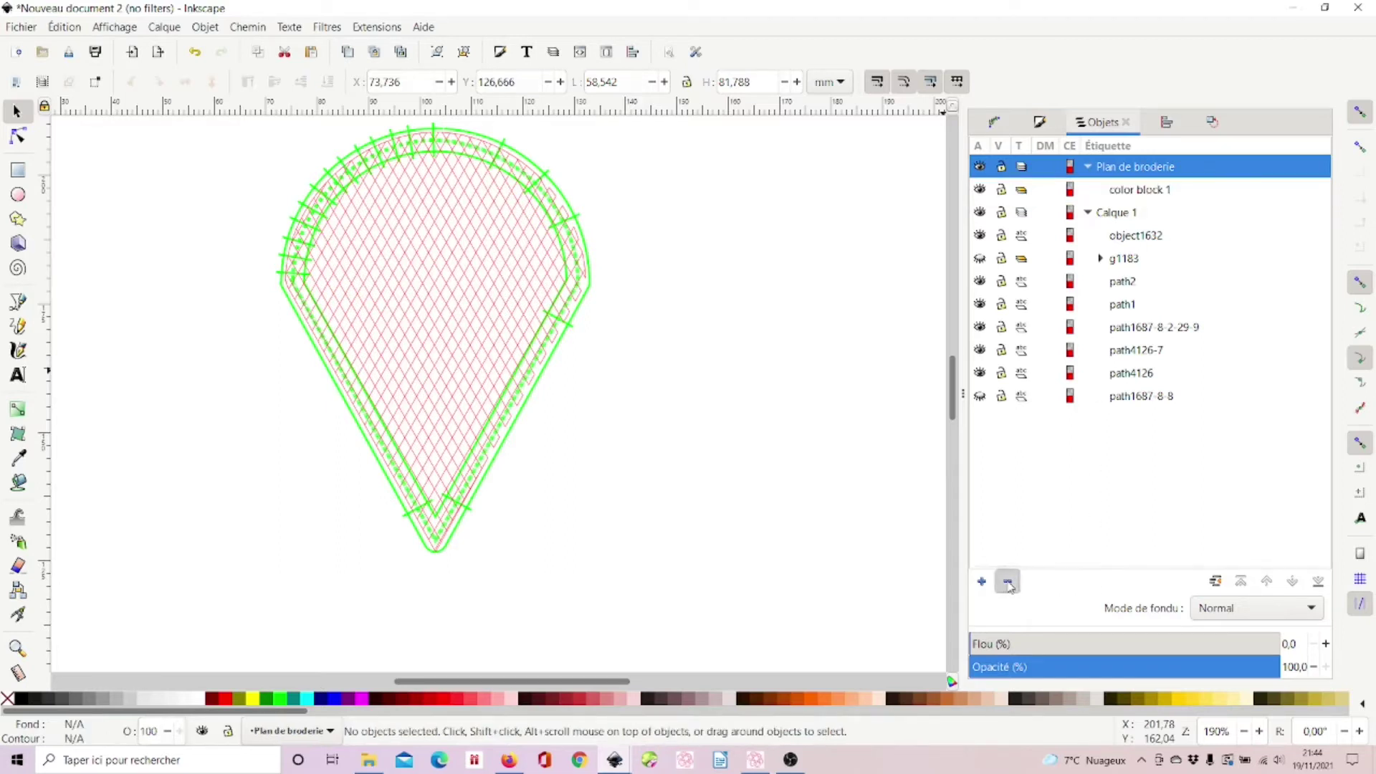
pyautogui.click(1014, 590)
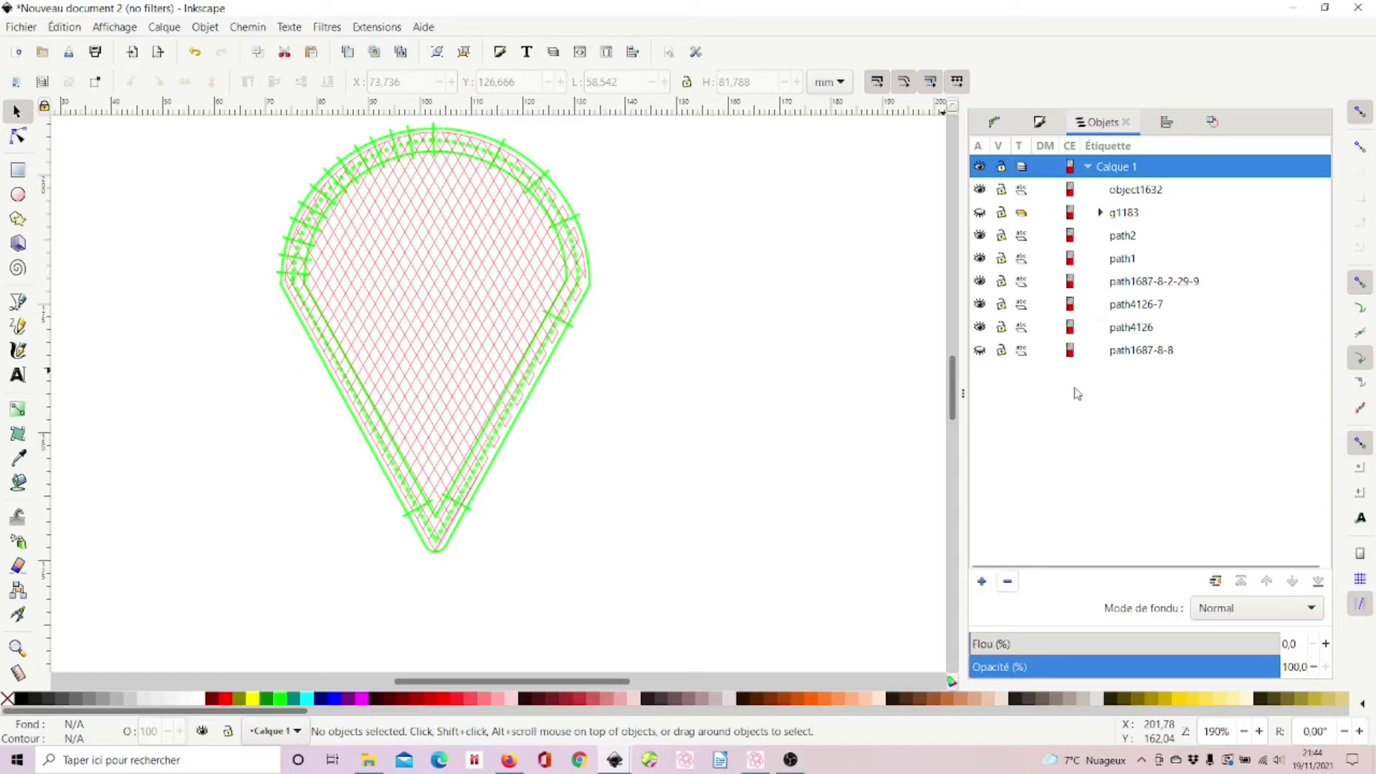
# Show the original fill path1687-8-8 briefly under the stitch path to compare them, and hide it again.
pyautogui.click(1140, 356)
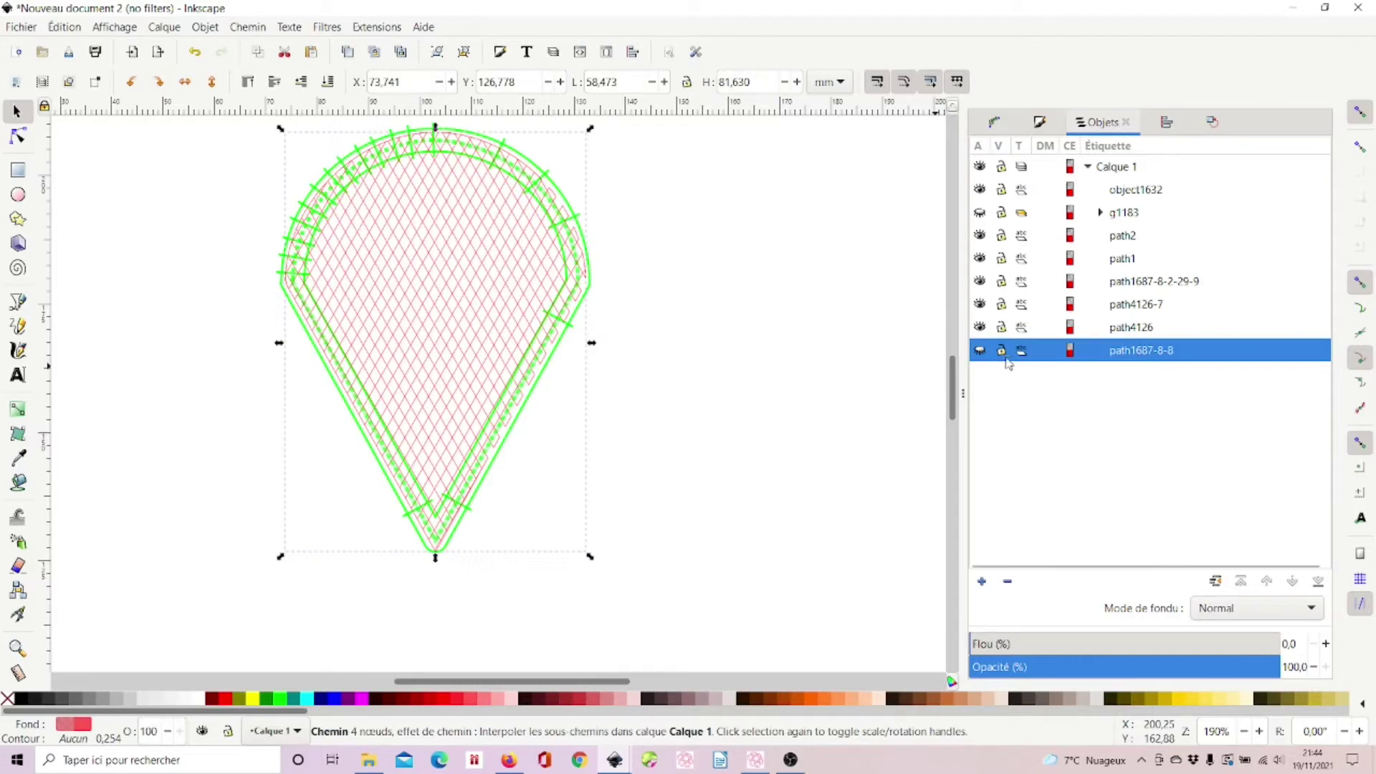
pyautogui.click(981, 351)
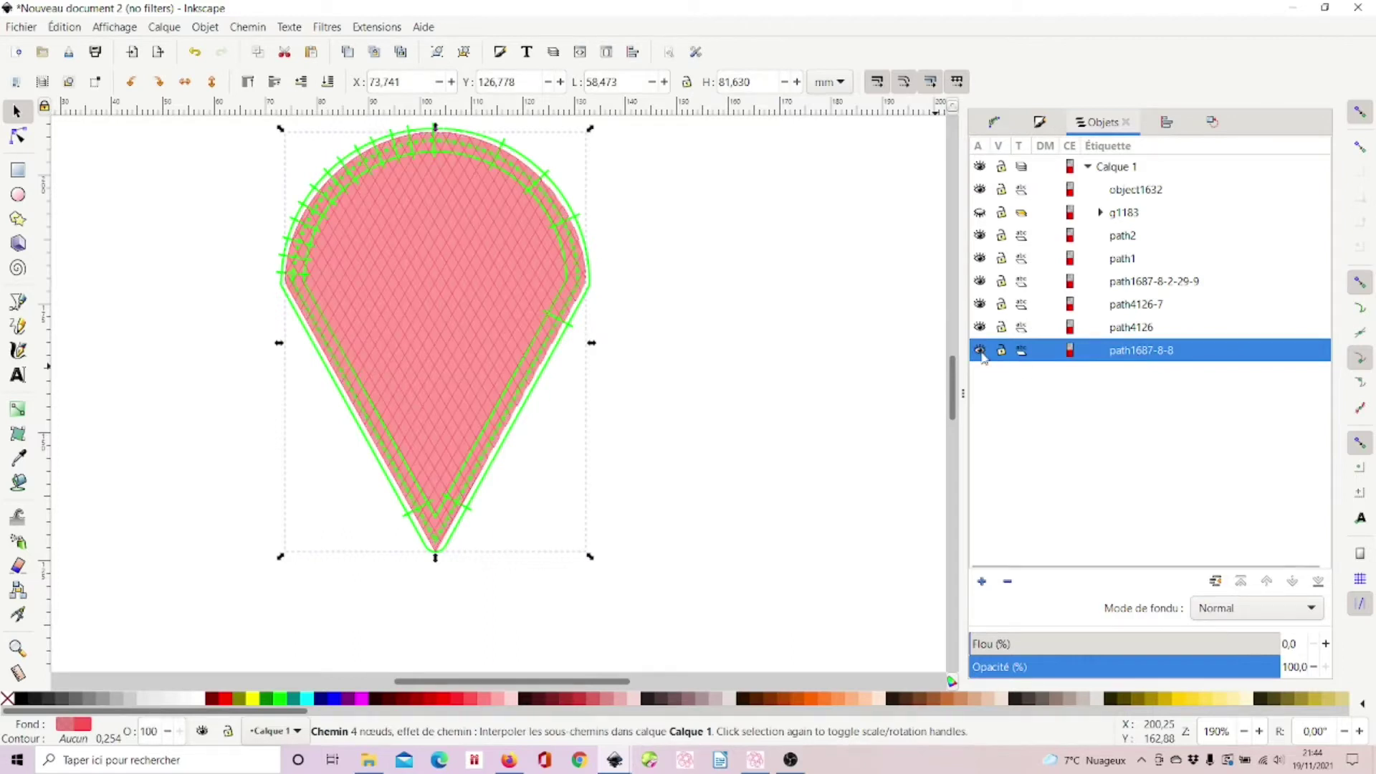
pyautogui.click(981, 351)
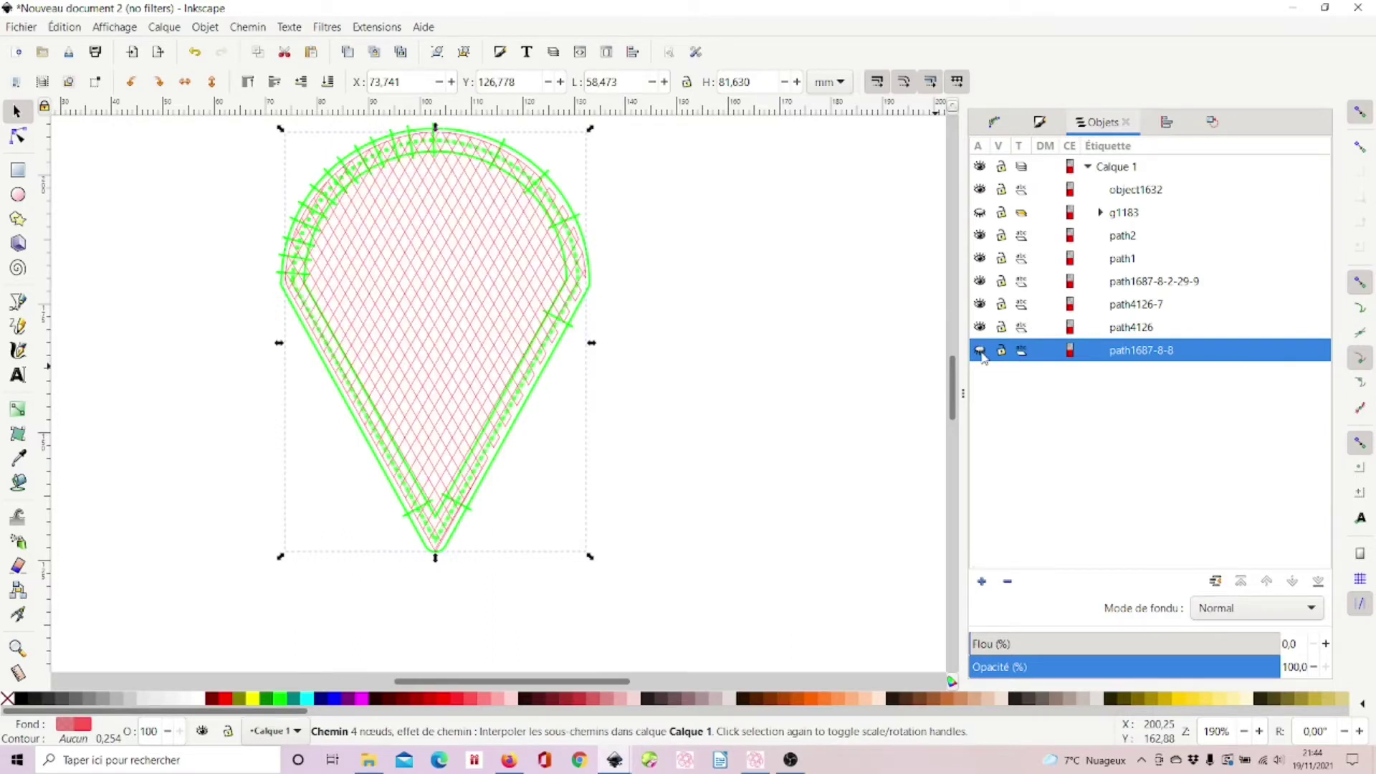
# Reorder the stitch path object1632 in Calque 1 so it sits directly above the hidden path1687-8-8.
pyautogui.click(1143, 328)
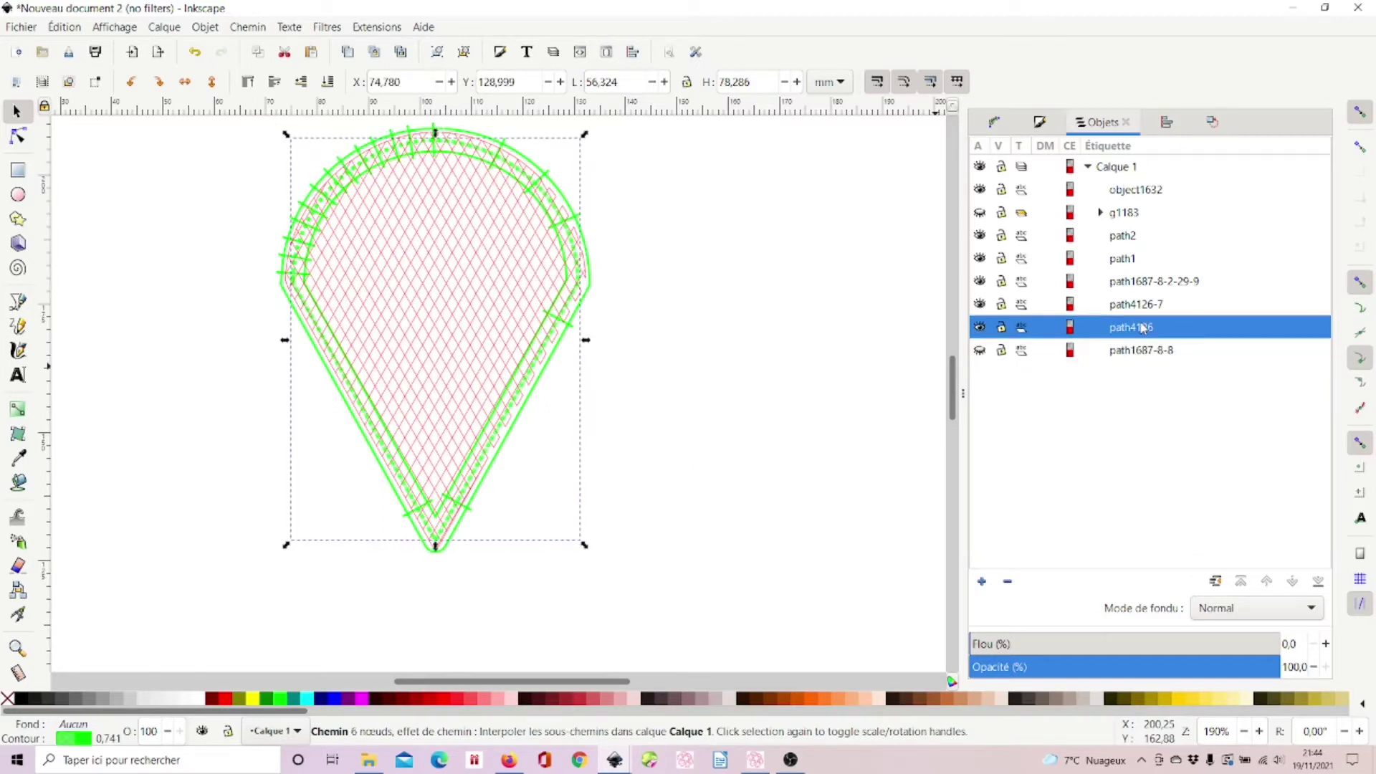
pyautogui.click(1137, 191)
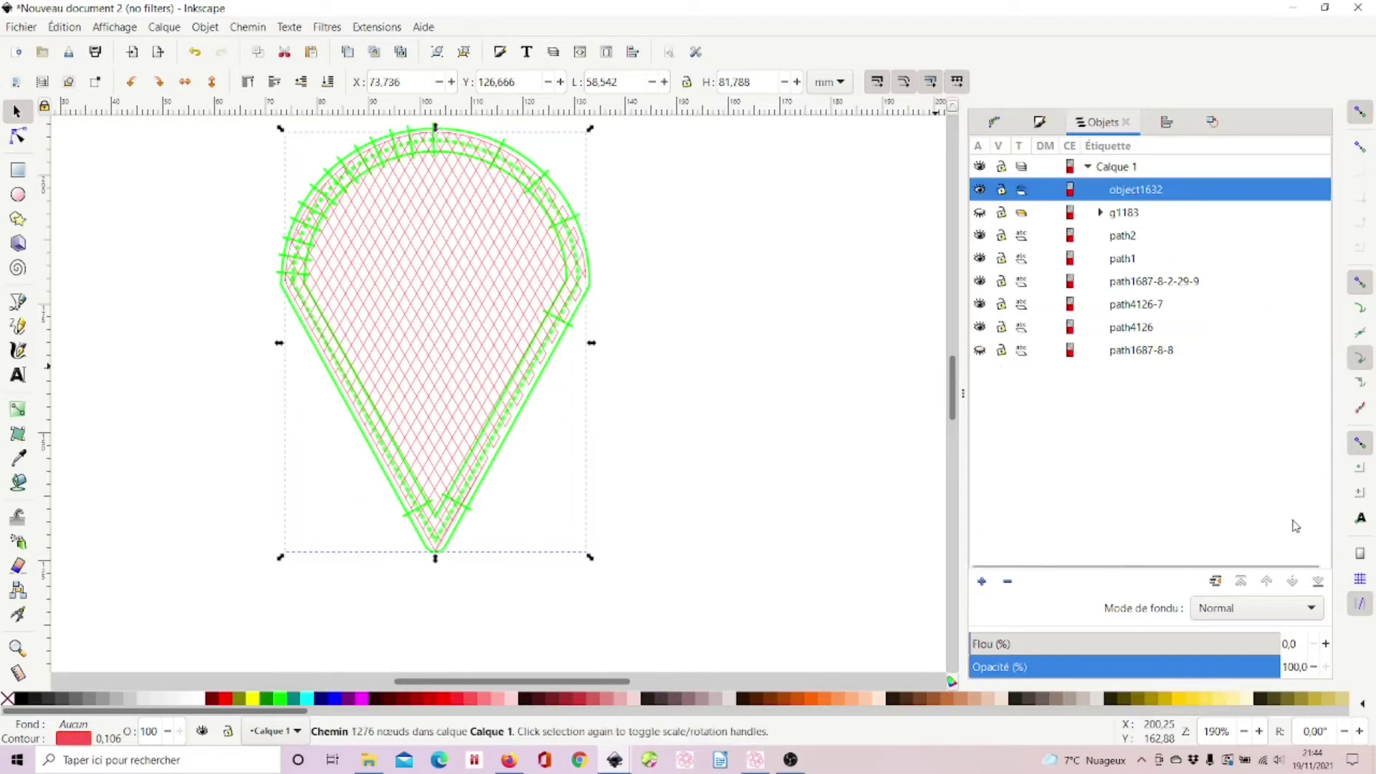
pyautogui.click(1319, 584)
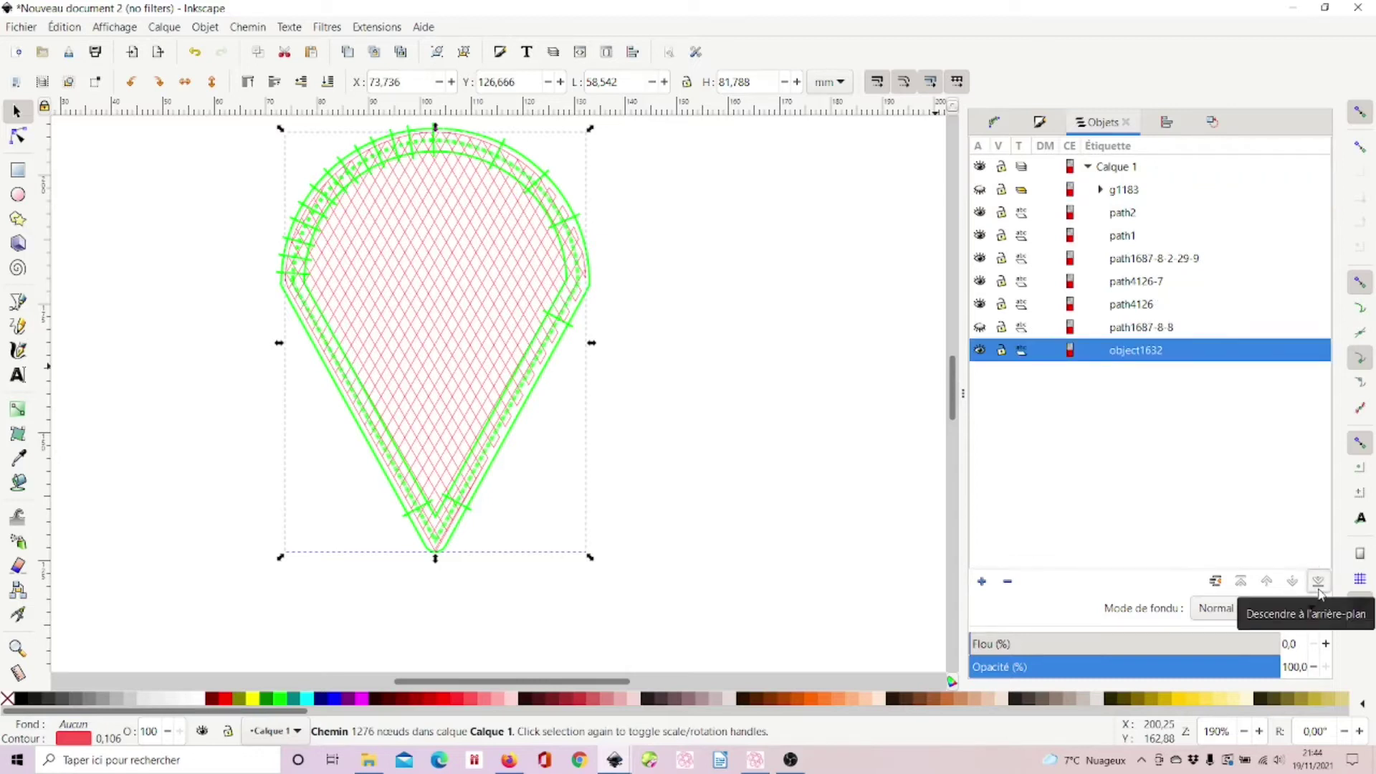
pyautogui.click(1267, 582)
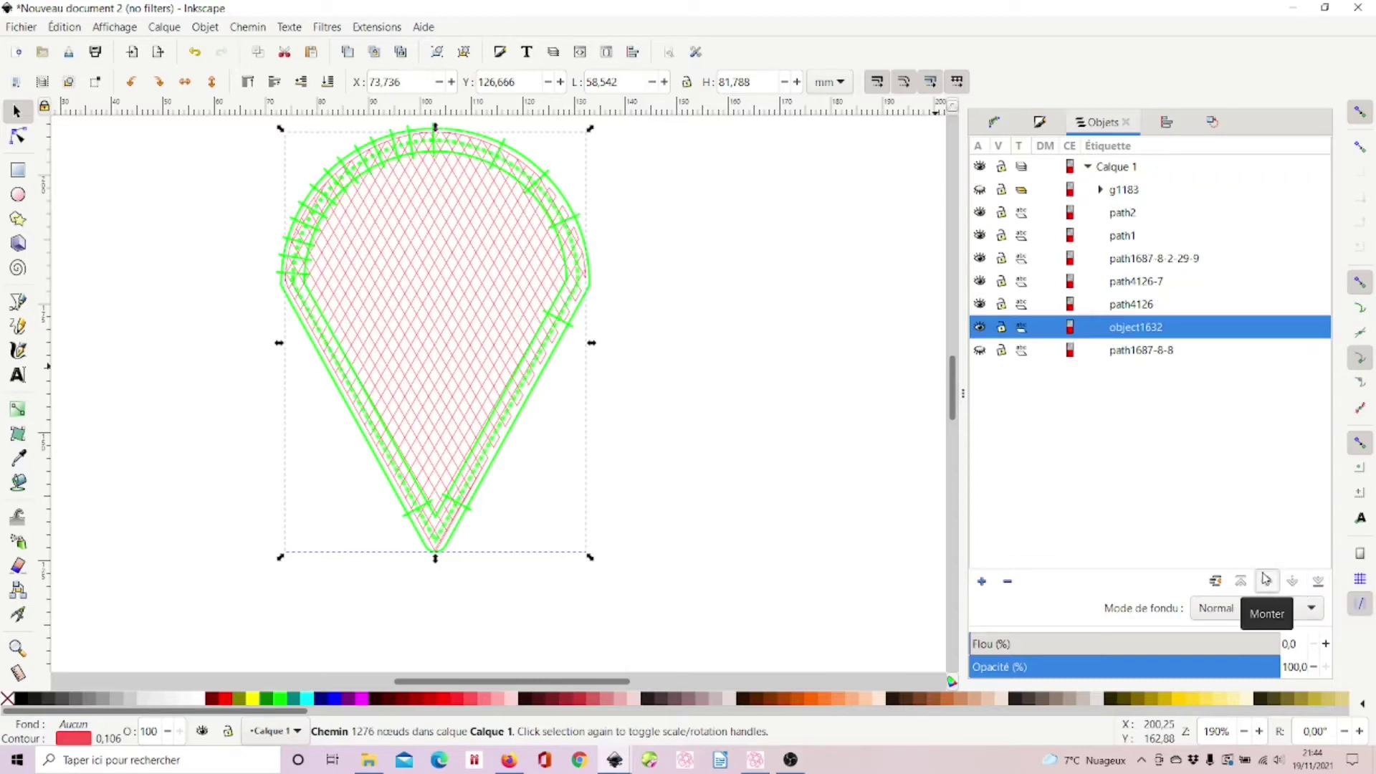
# Examine the nodes of the dotted path4126 and of the green rail paths path1 and path2, and deselect everything.
pyautogui.click(1131, 308)
pyautogui.press('n')
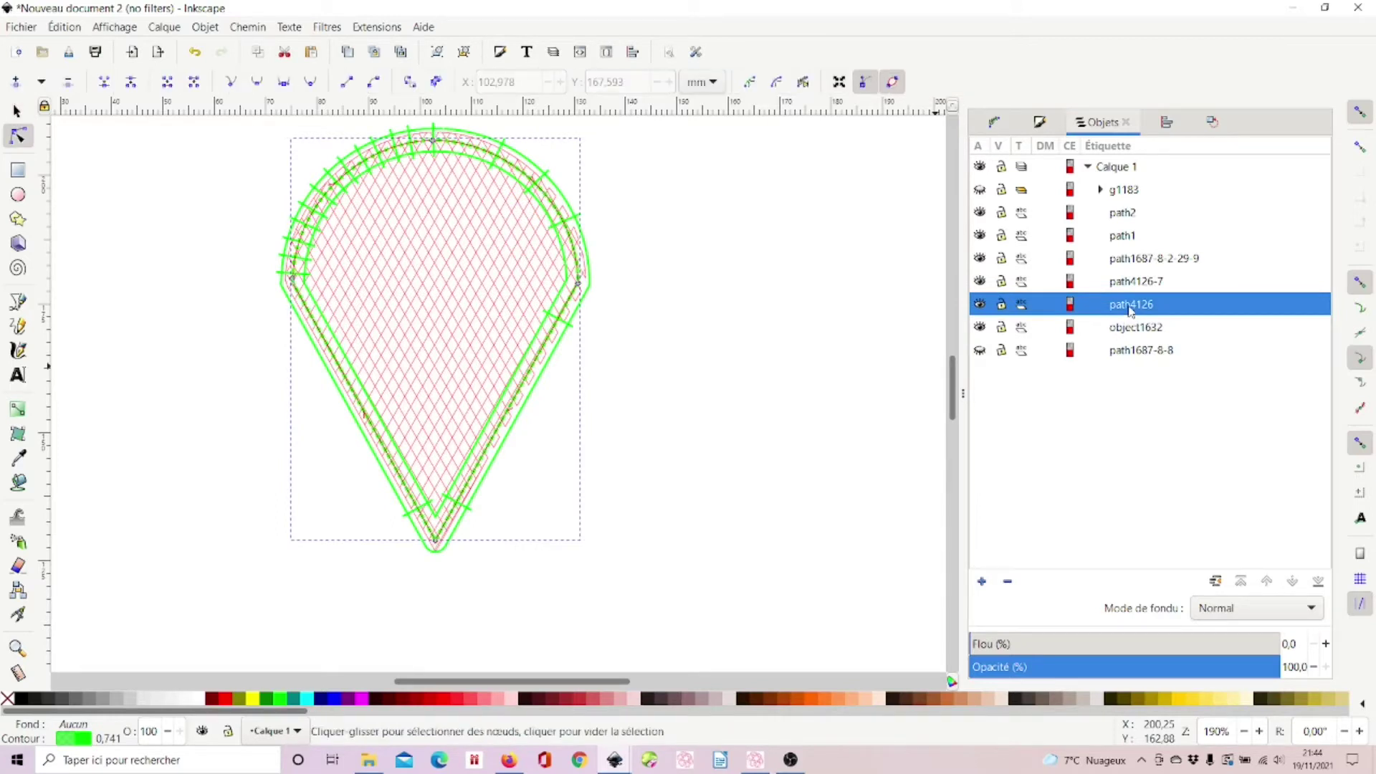
pyautogui.click(1128, 233)
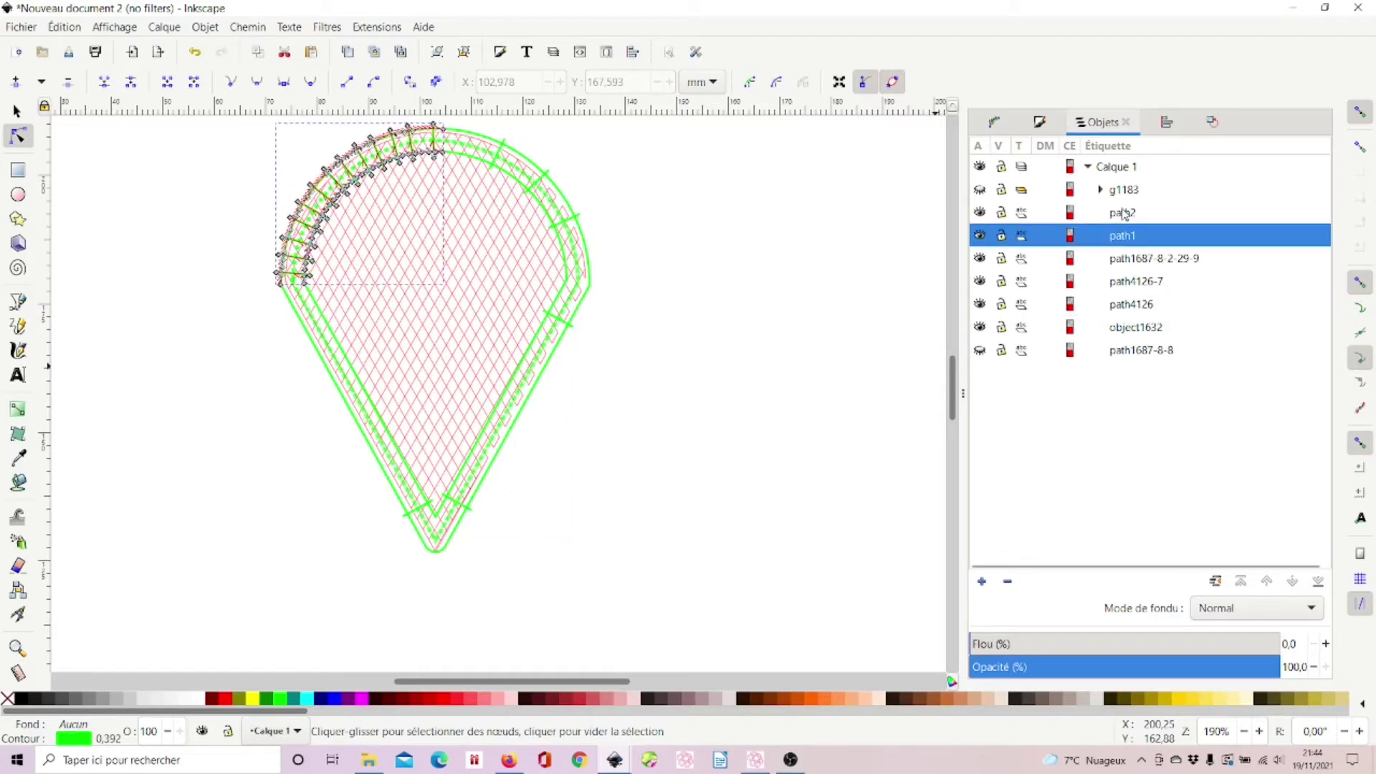
pyautogui.click(1124, 214)
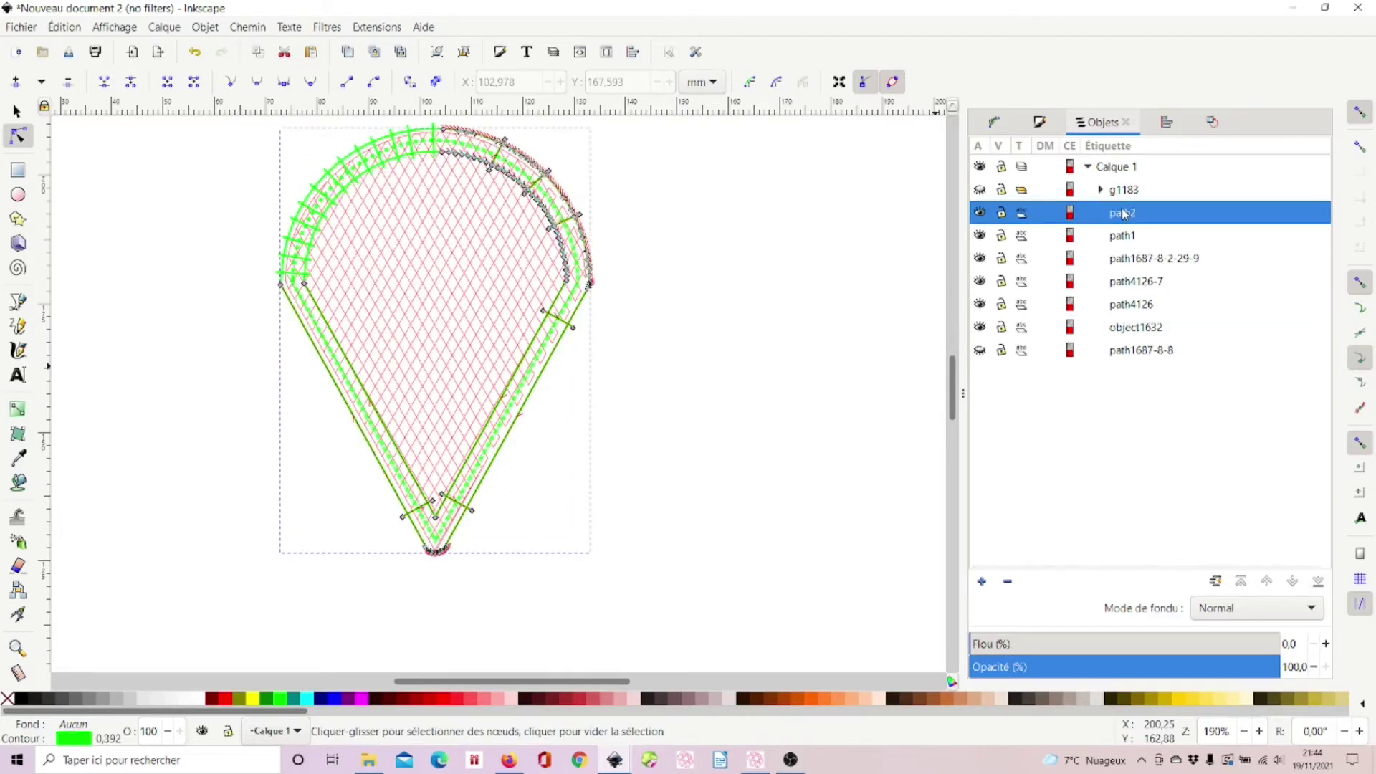
pyautogui.click(759, 271)
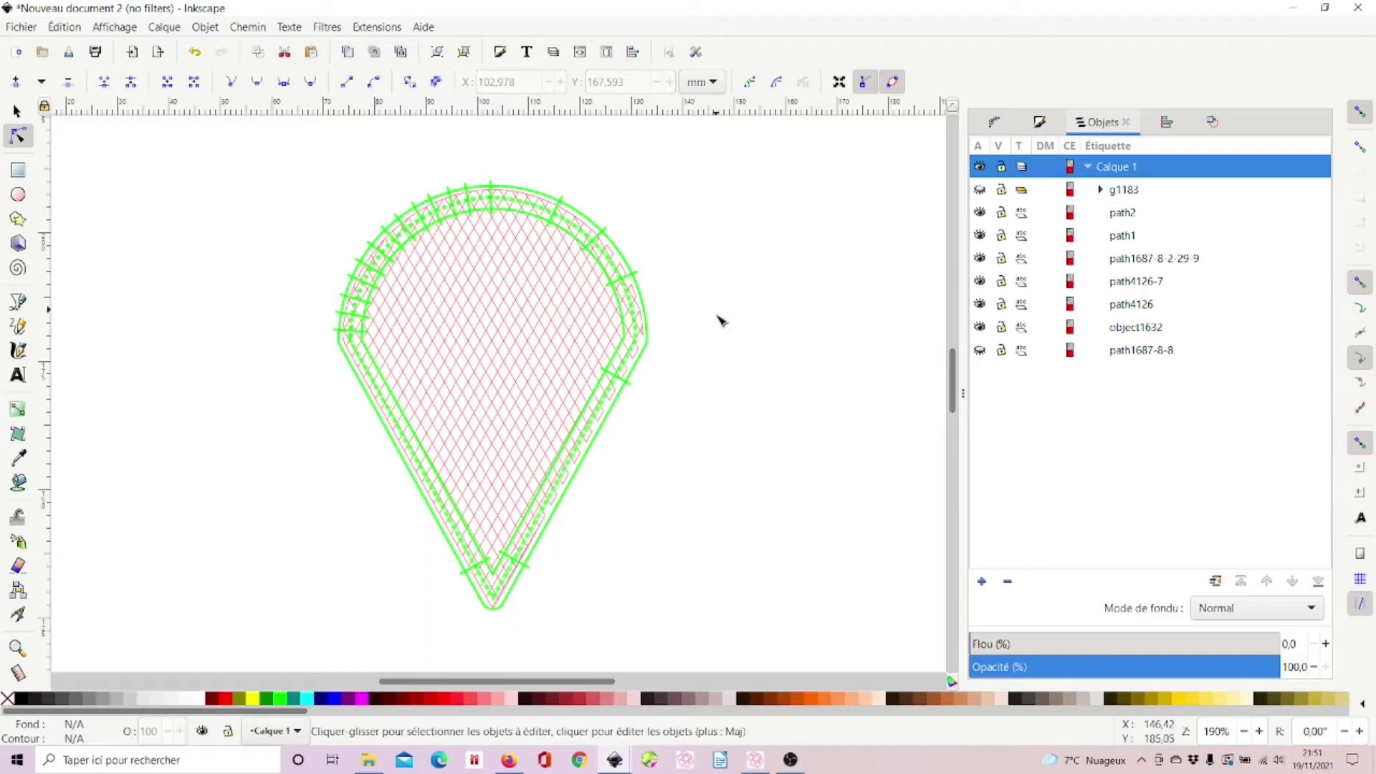
# Break the dotted path4126 at its top node and separate the resulting pieces into individual paths.
pyautogui.click(1136, 329)
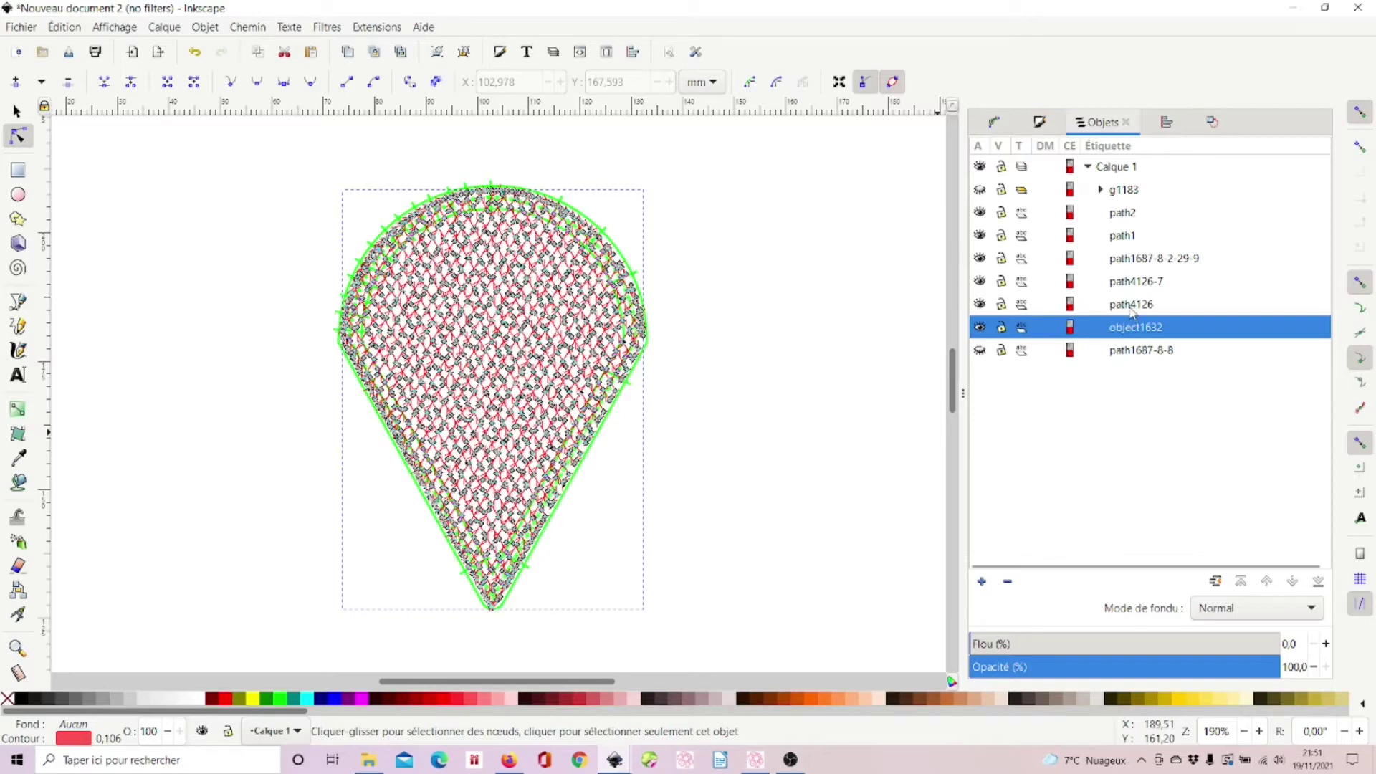
pyautogui.click(1132, 306)
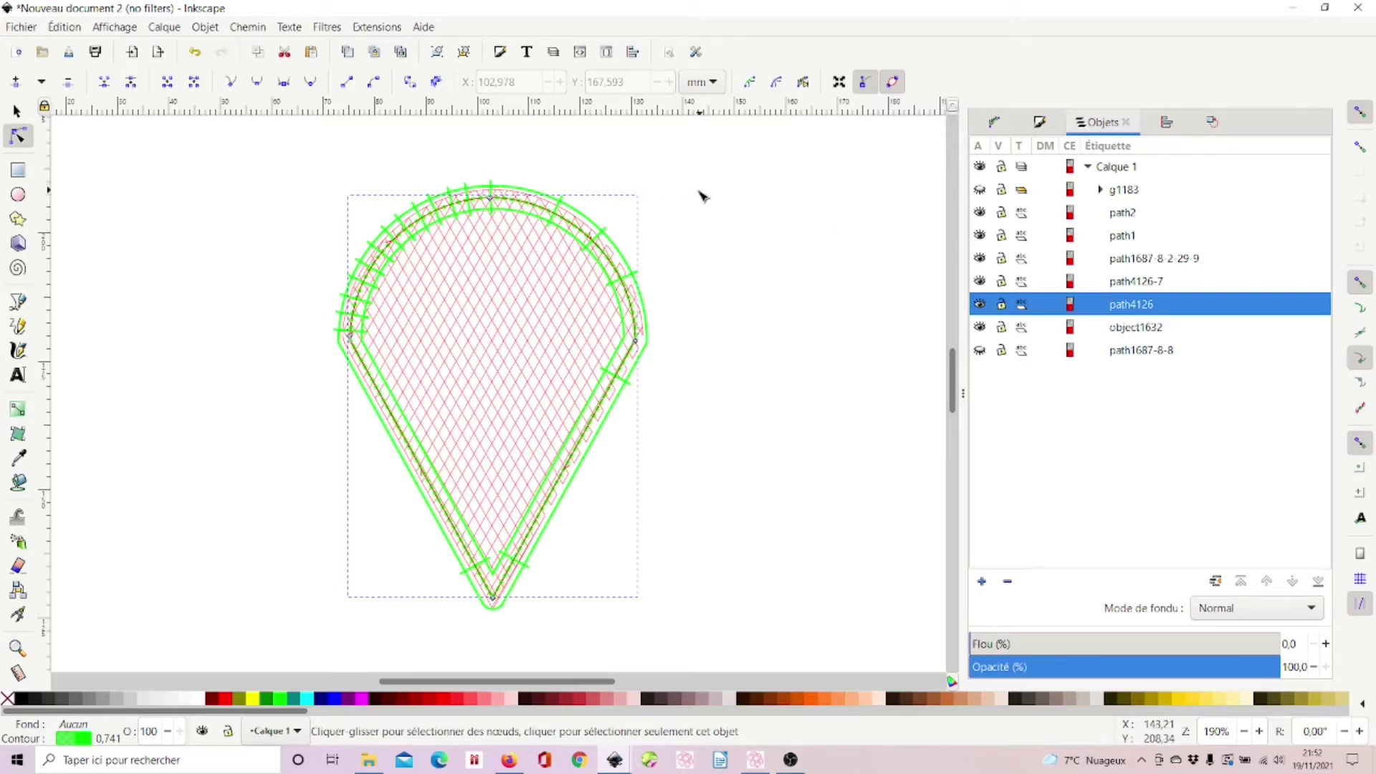
pyautogui.click(492, 201)
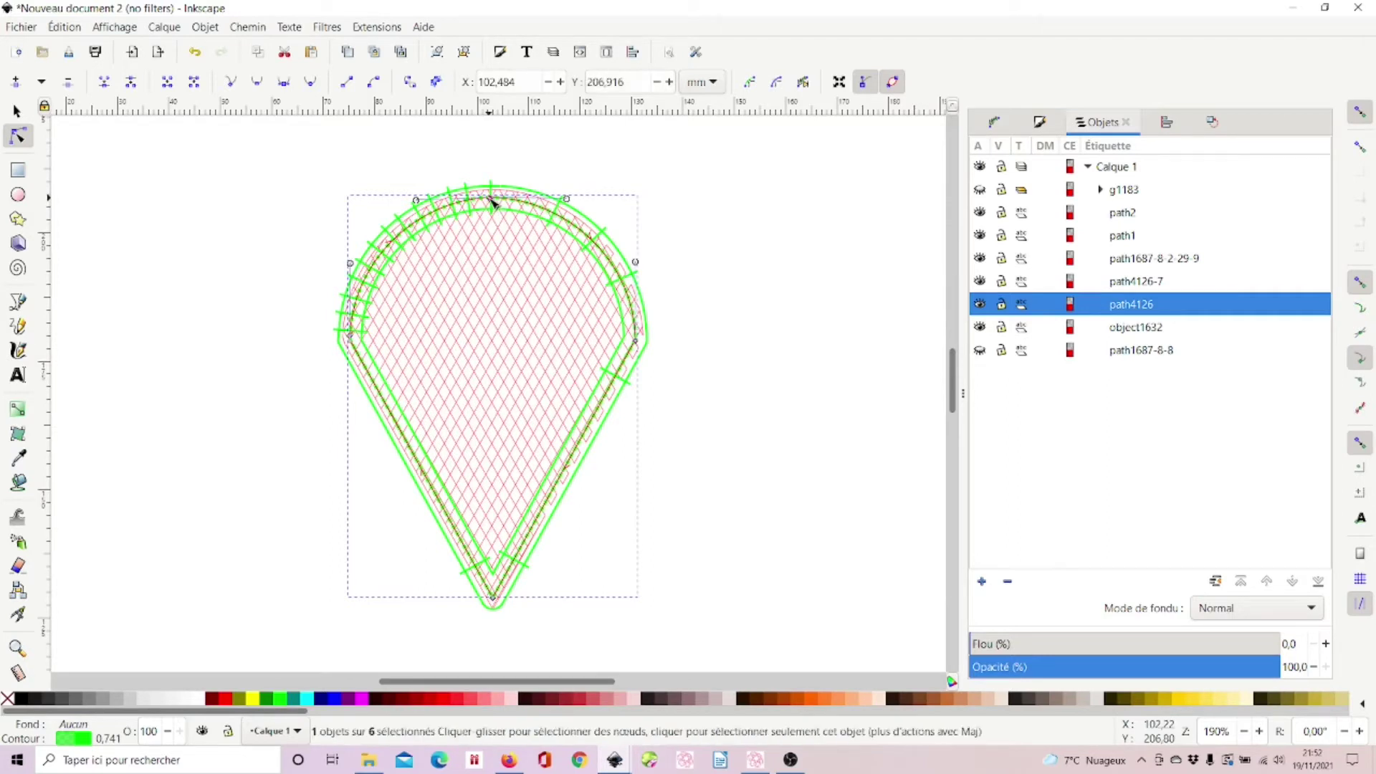
pyautogui.click(132, 82)
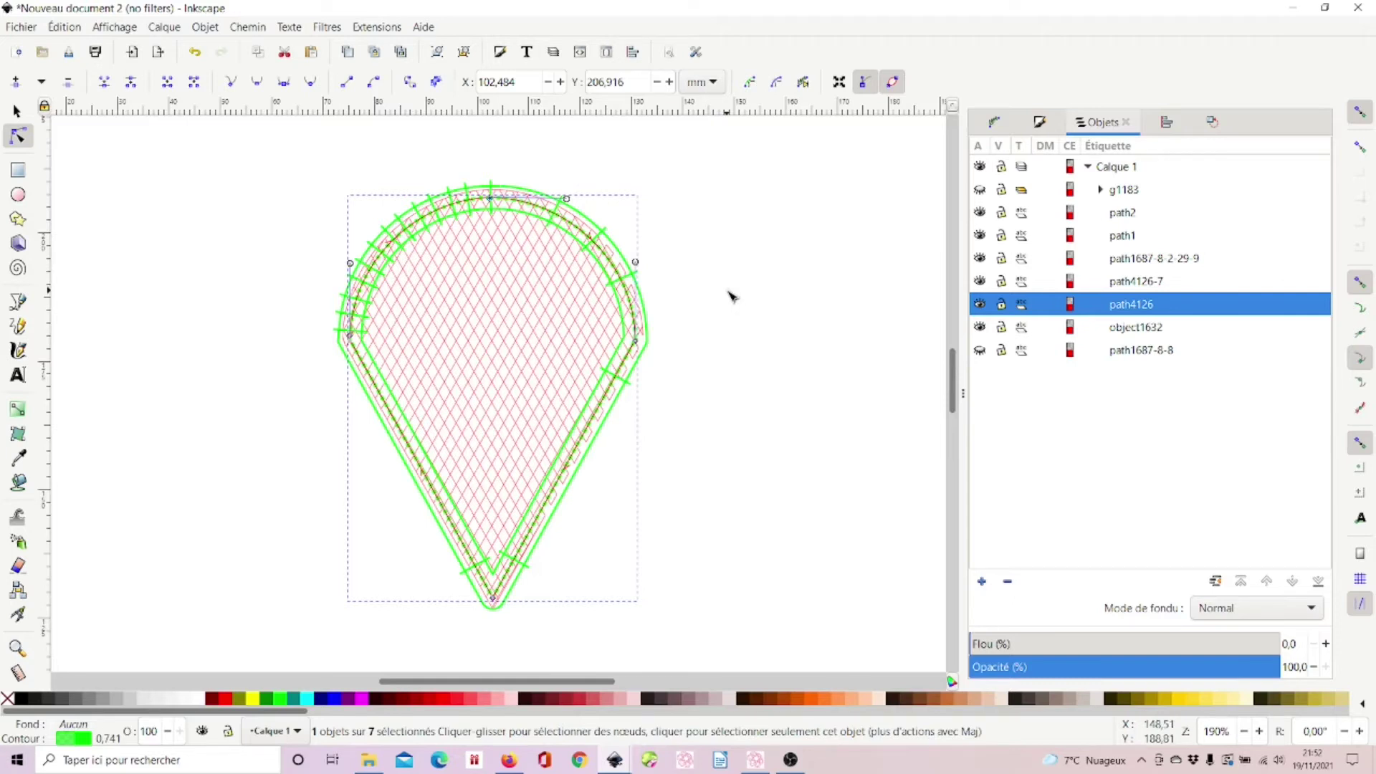
pyautogui.hotkey('shift', 'ctrl', 'k')
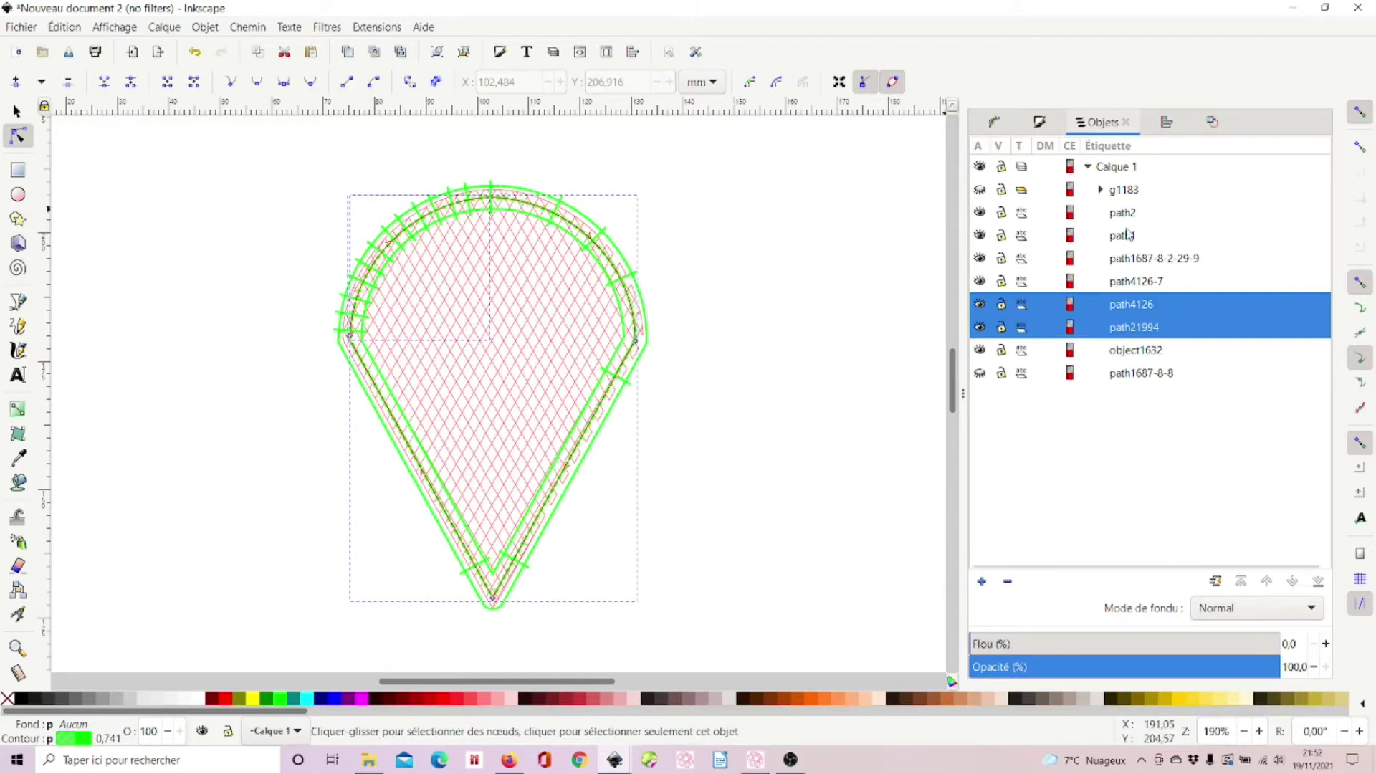
# Raise path21994, the longer dotted piece, above the upper-left arc path4126, and select path4126.
pyautogui.click(1149, 329)
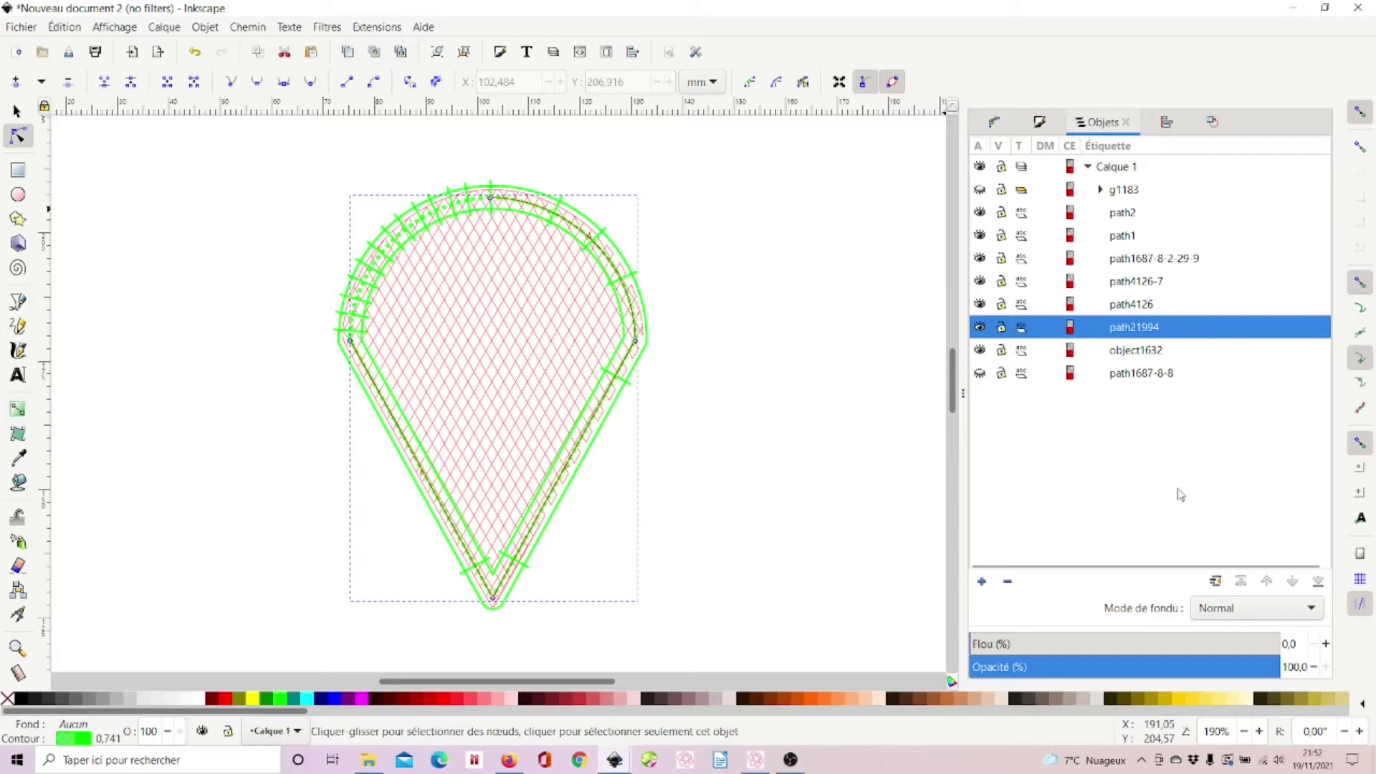
pyautogui.click(1267, 584)
pyautogui.click(1131, 329)
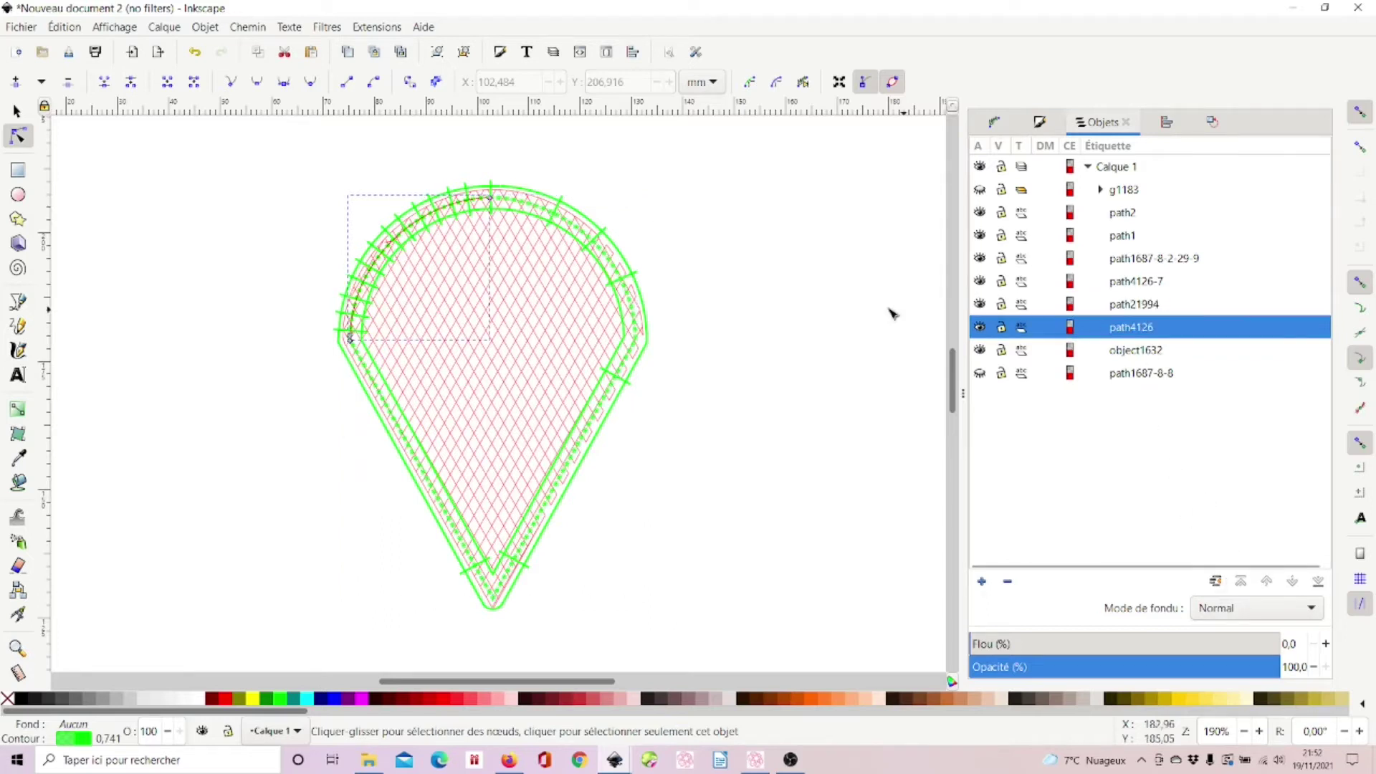
# Extend path4126 from its top end with a diamond loop above the teardrop, lower sides about 9 mm and upper sides about 7.5 mm, returning to that node.
pyautogui.click(352, 347)
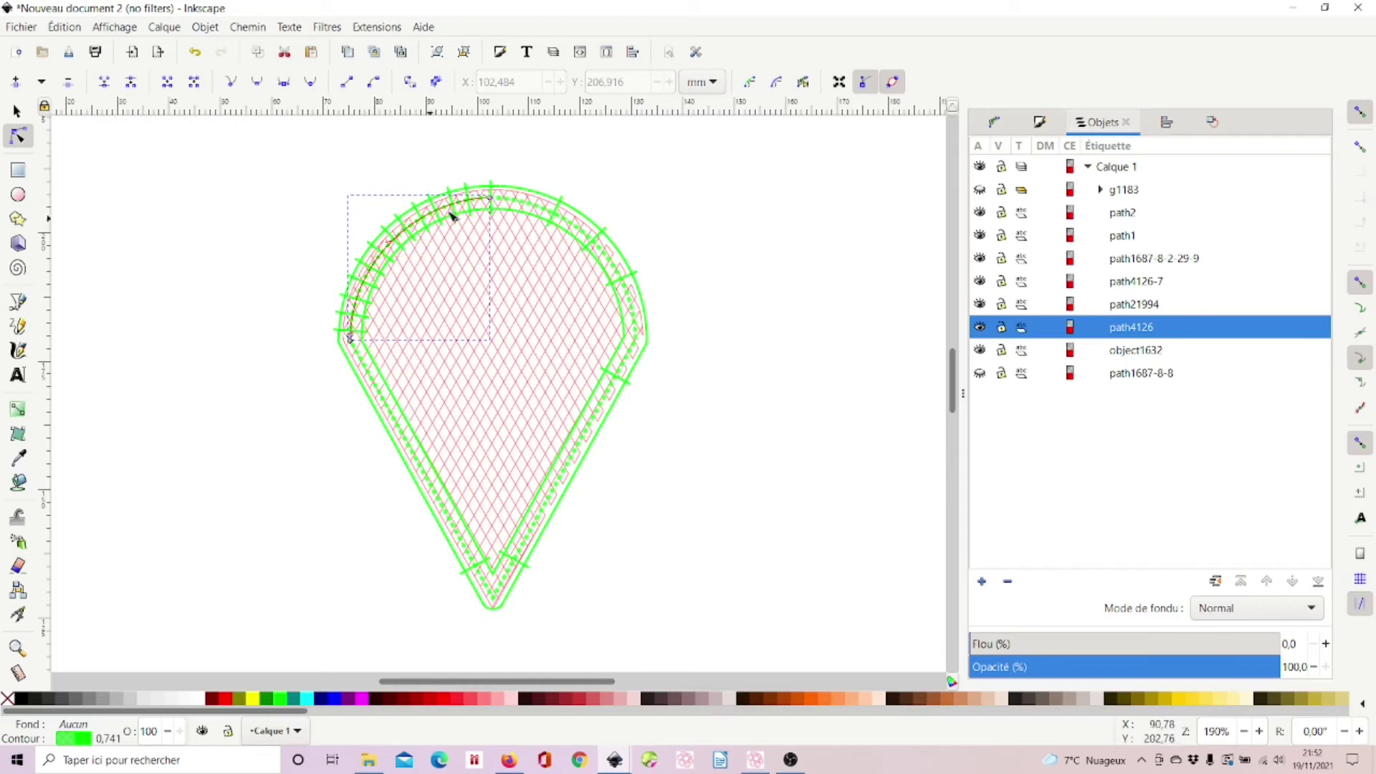
pyautogui.click(492, 203)
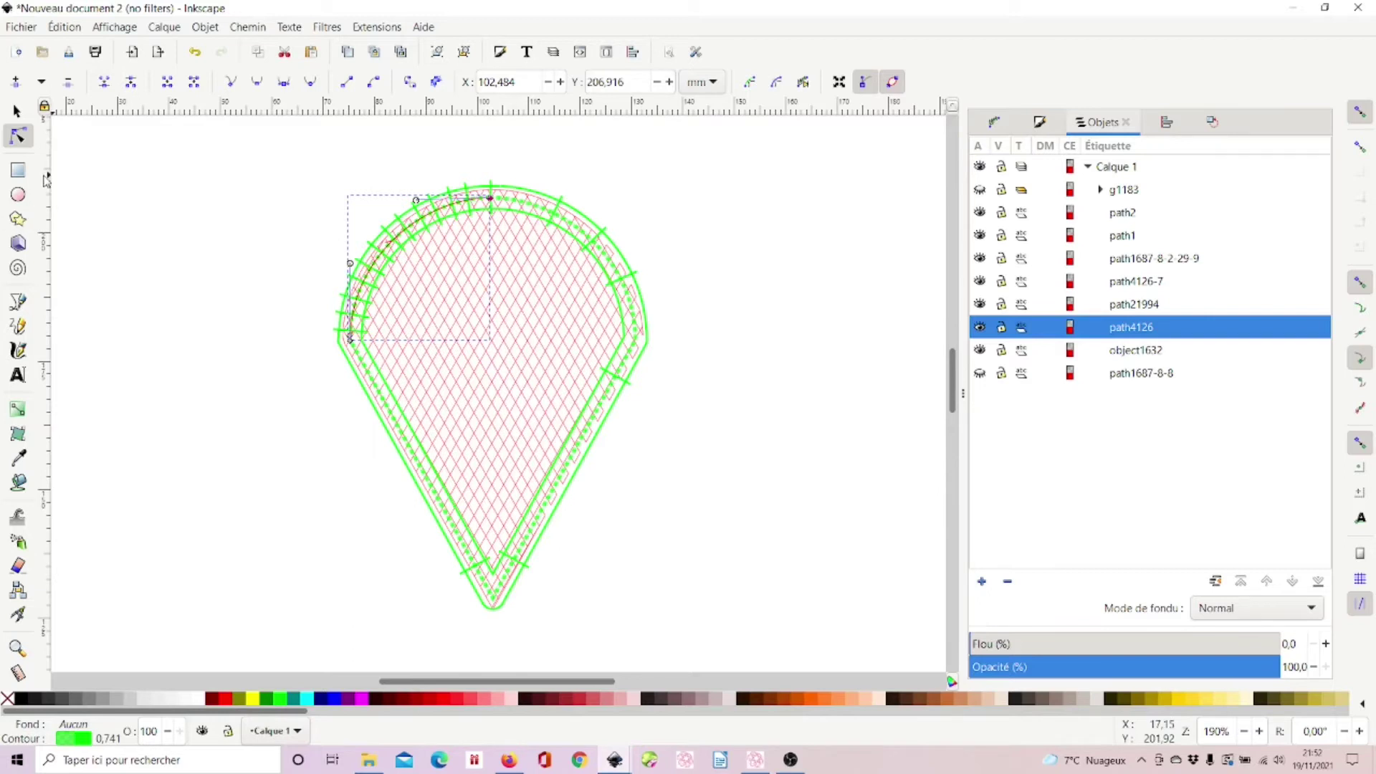
pyautogui.click(17, 305)
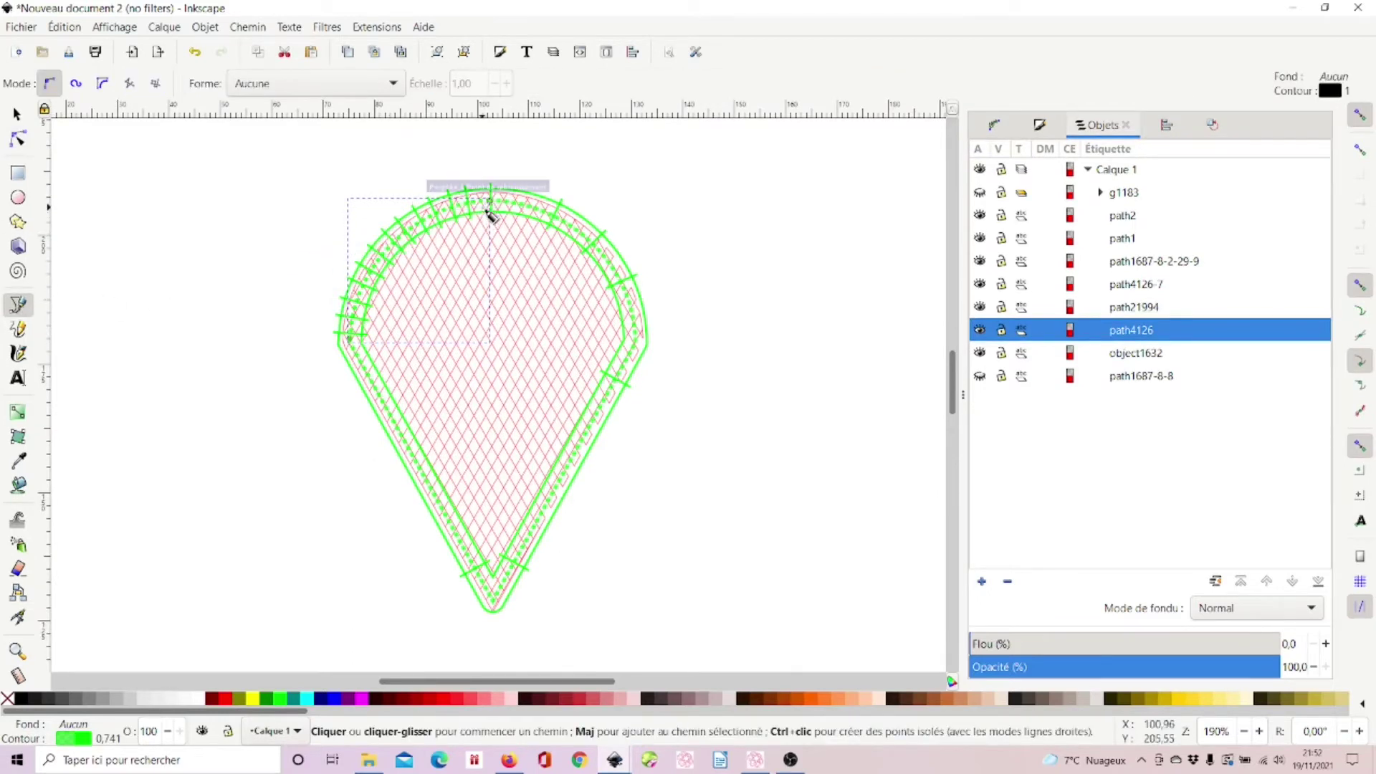
pyautogui.click(490, 205)
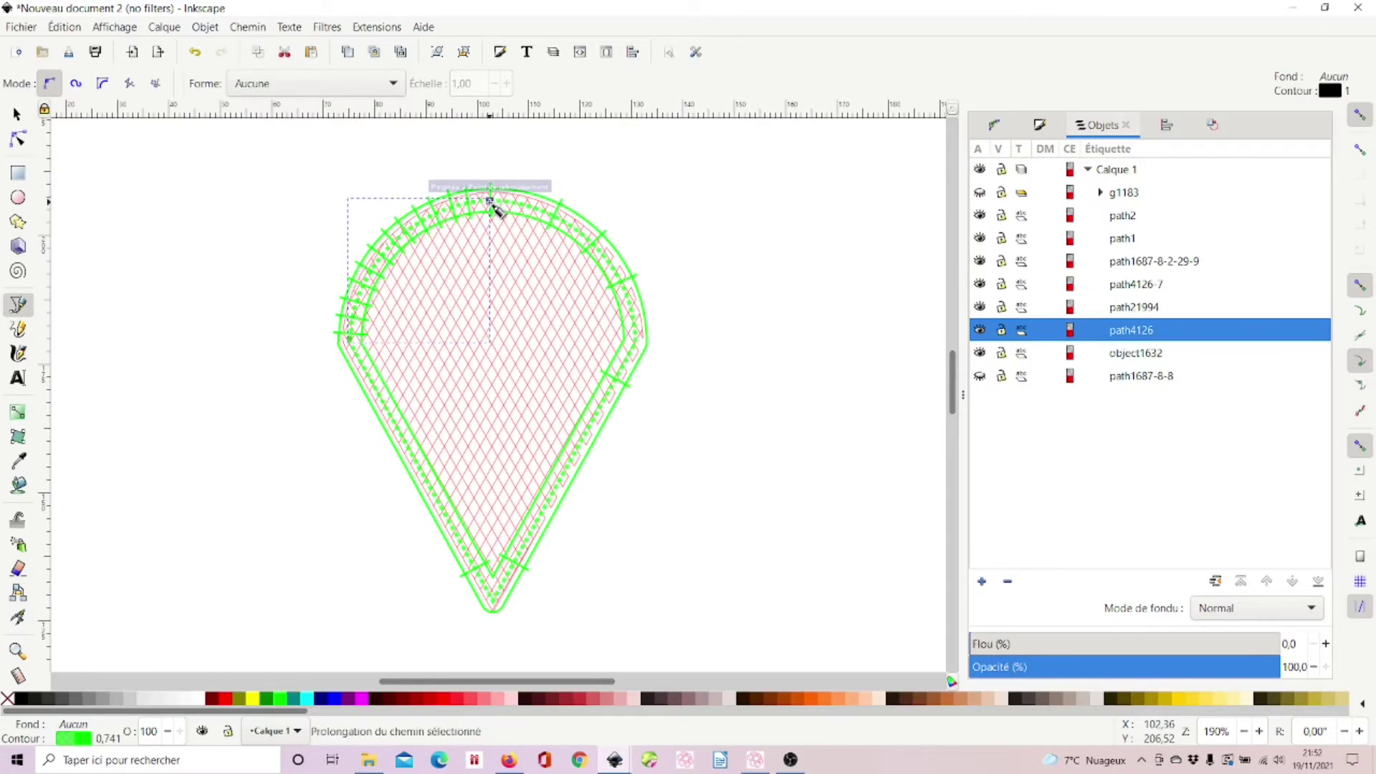
pyautogui.click(508, 155)
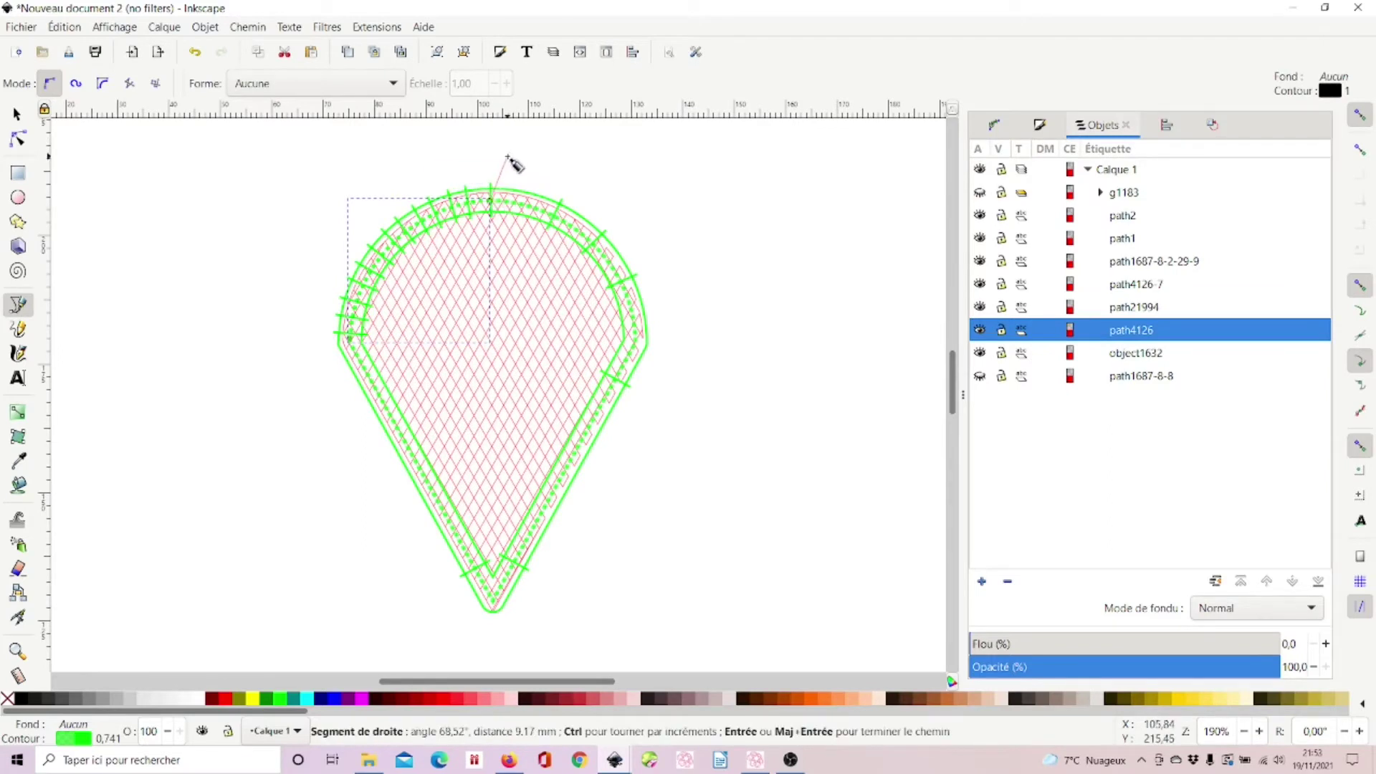
pyautogui.click(488, 123)
pyautogui.click(473, 160)
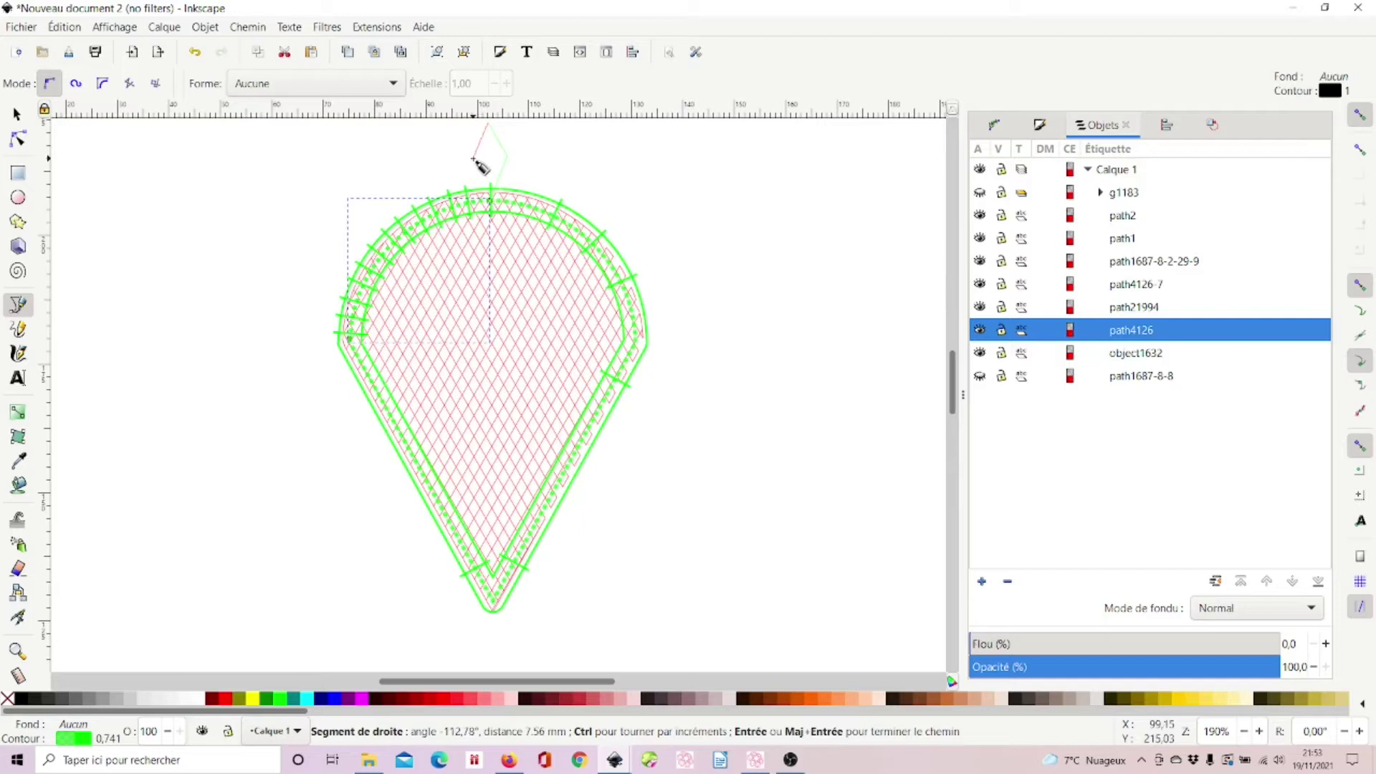
pyautogui.click(490, 201)
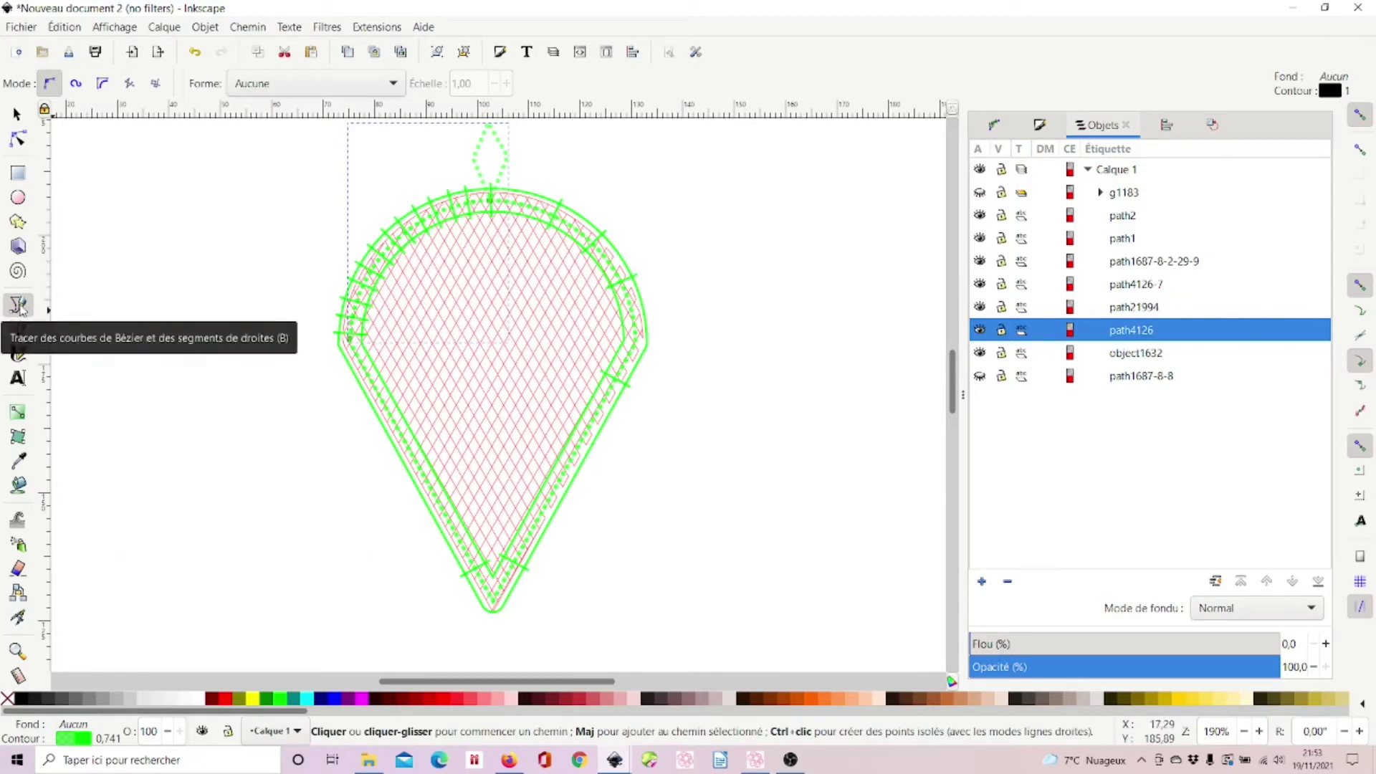
# Deselect path4126 and trace a separate closed diamond path over its dotted loop, starting and ending at the arc's top node.
pyautogui.click(18, 113)
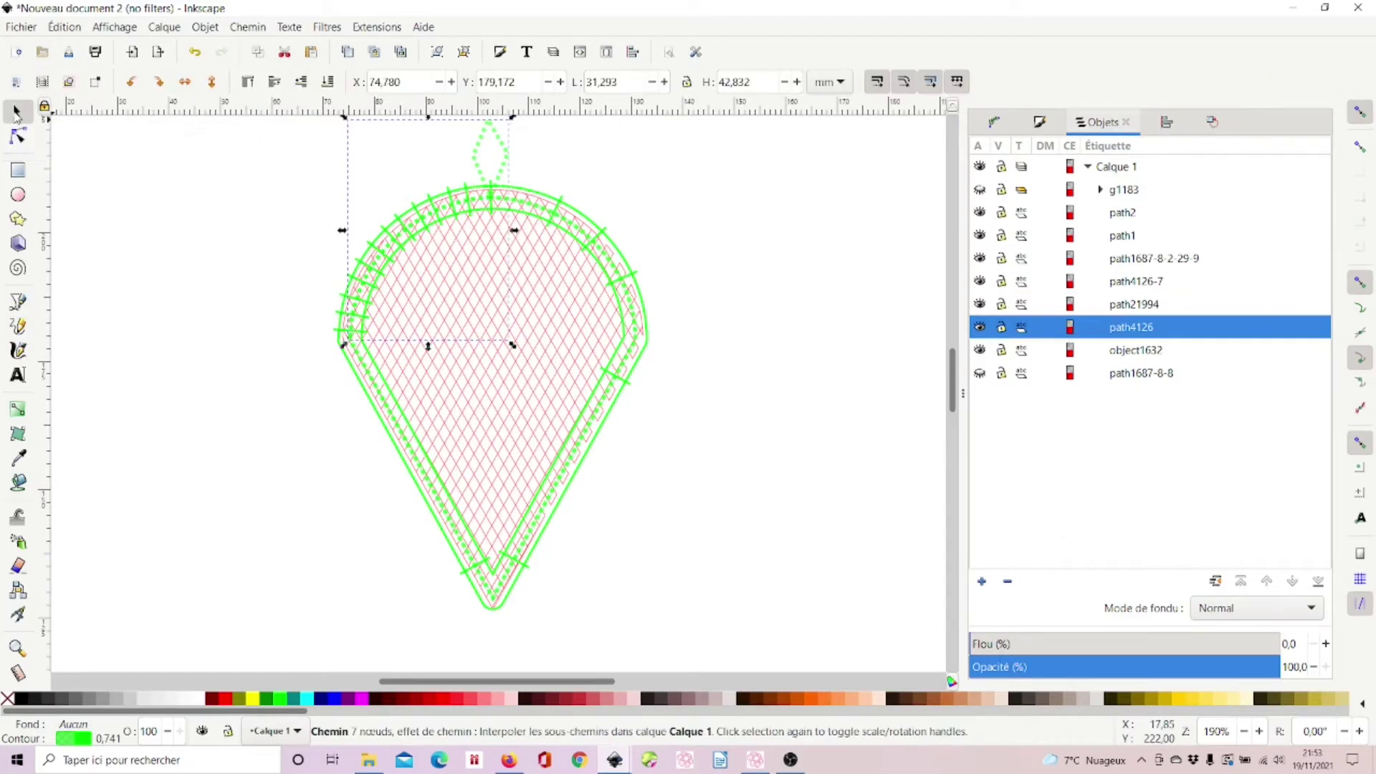
pyautogui.click(198, 210)
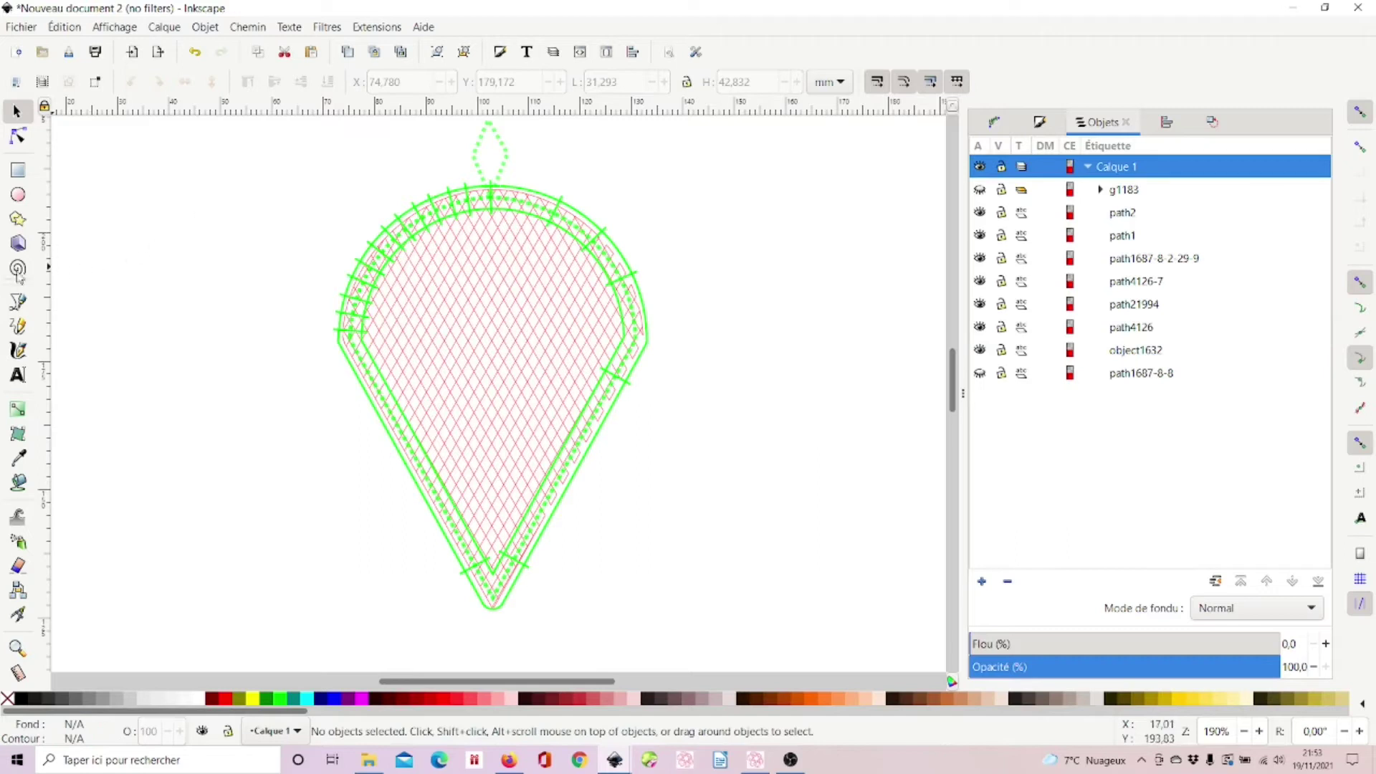
pyautogui.click(17, 304)
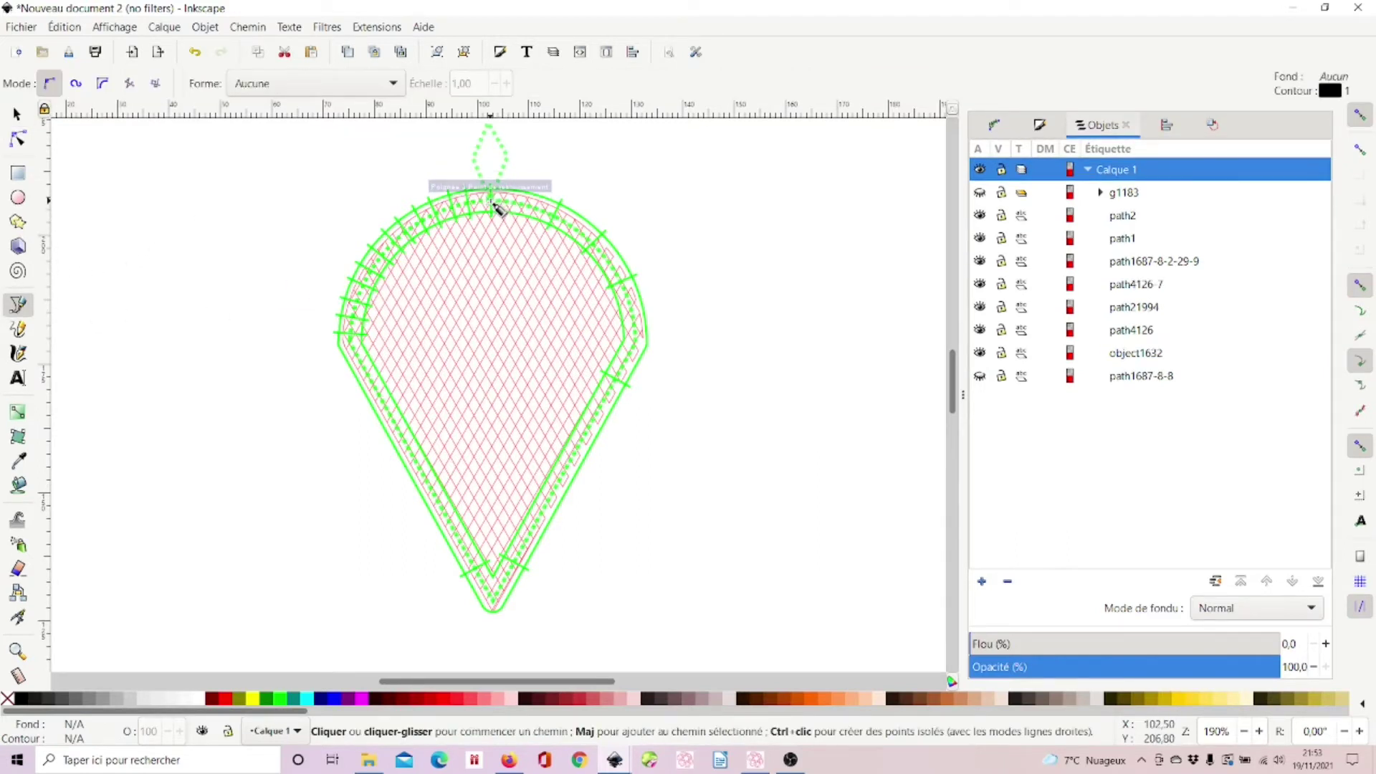
pyautogui.click(492, 201)
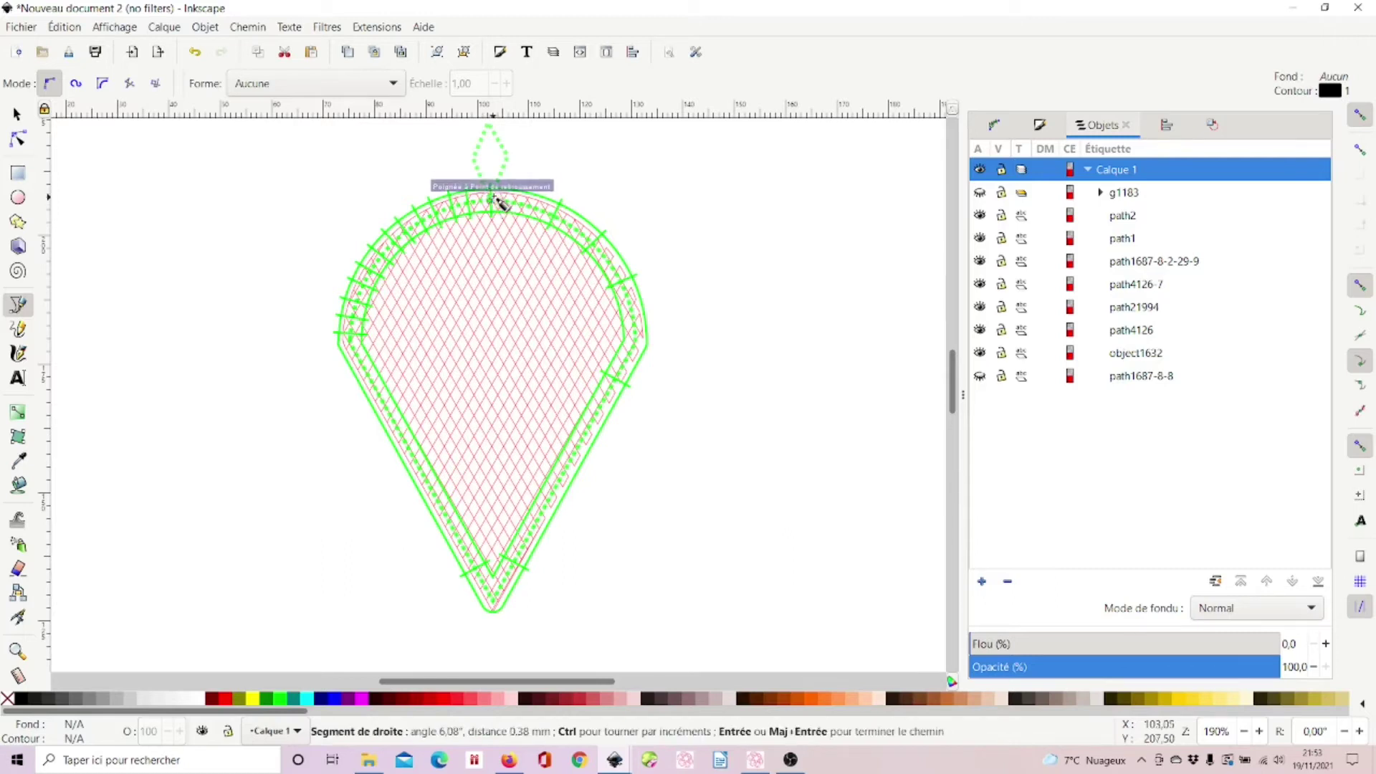
pyautogui.click(485, 130)
pyautogui.click(472, 159)
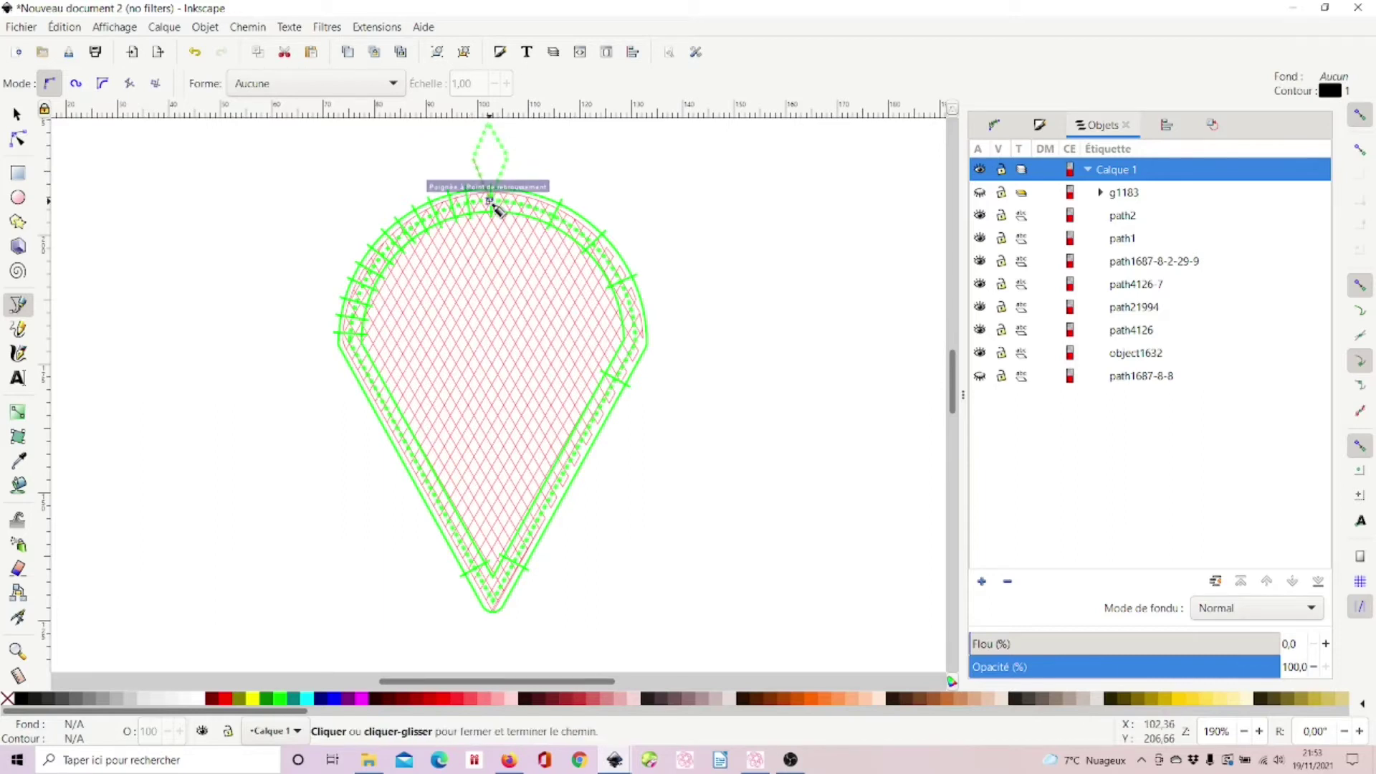
pyautogui.click(492, 202)
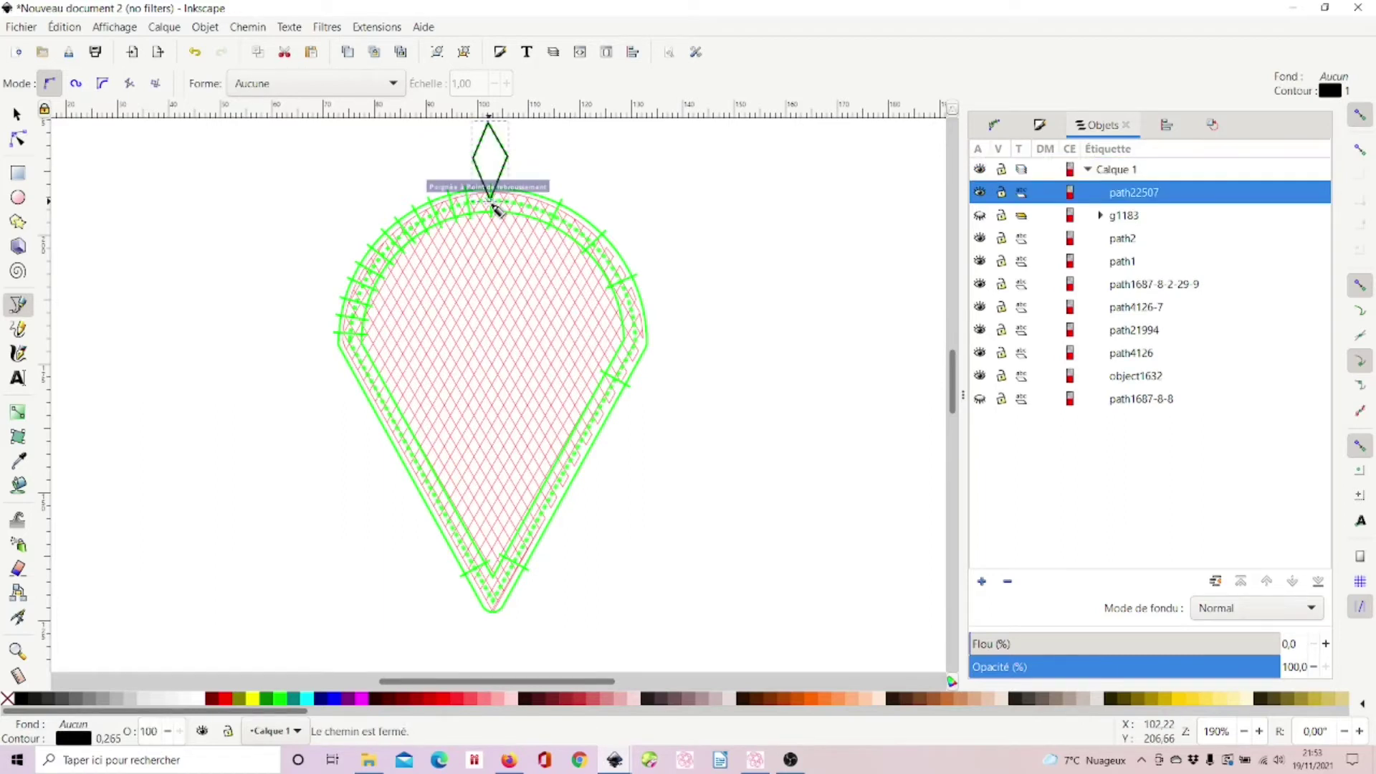
# Set the new diamond's stroke width to 1 mm.
pyautogui.hotkey('ctrl', 'shift', 'f')
pyautogui.tripleClick(1073, 184)
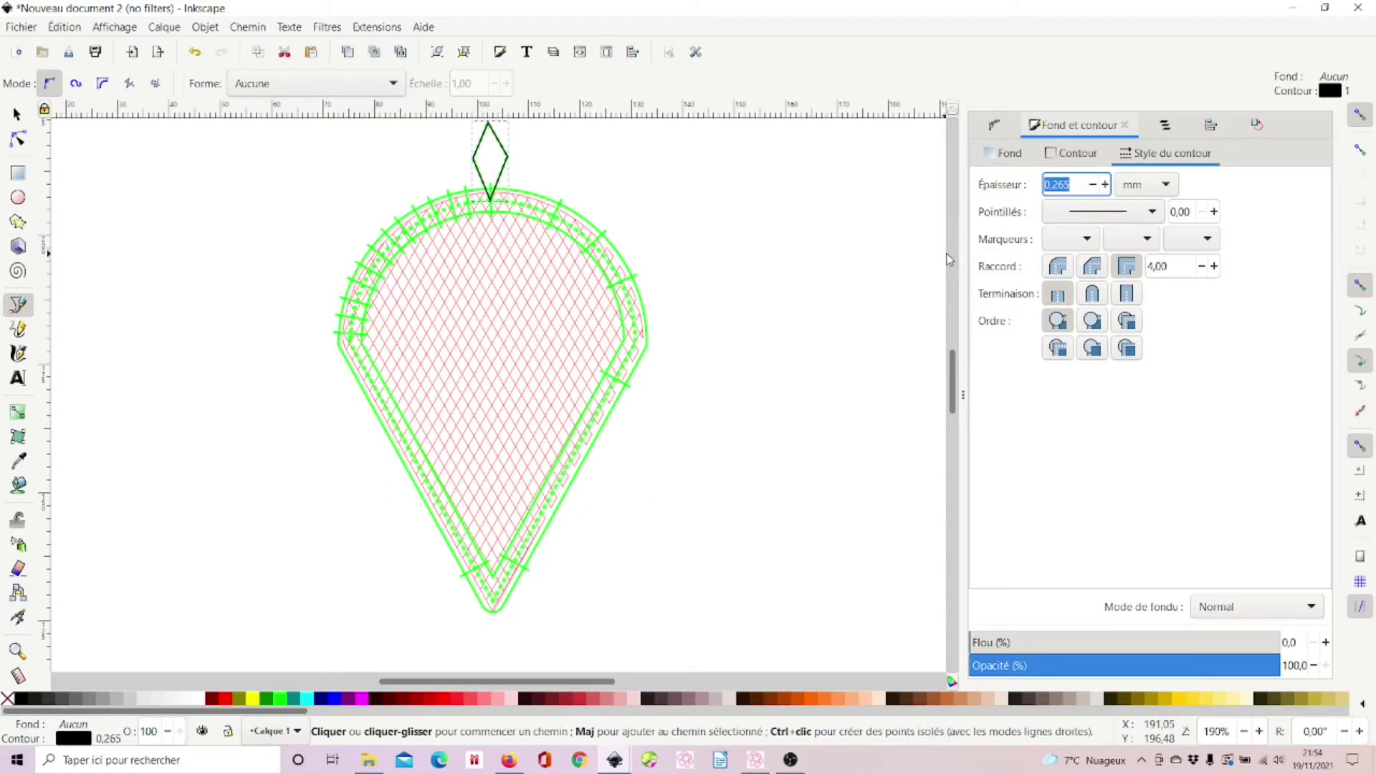
pyautogui.write('1')
pyautogui.press('Return')
# Apply embroidery parameters to the diamond: zigzag spacing (Espacement Zig-Zag) of 2 mm and lock stitches (points d'arrêts) set to Jamais.
pyautogui.press('s')
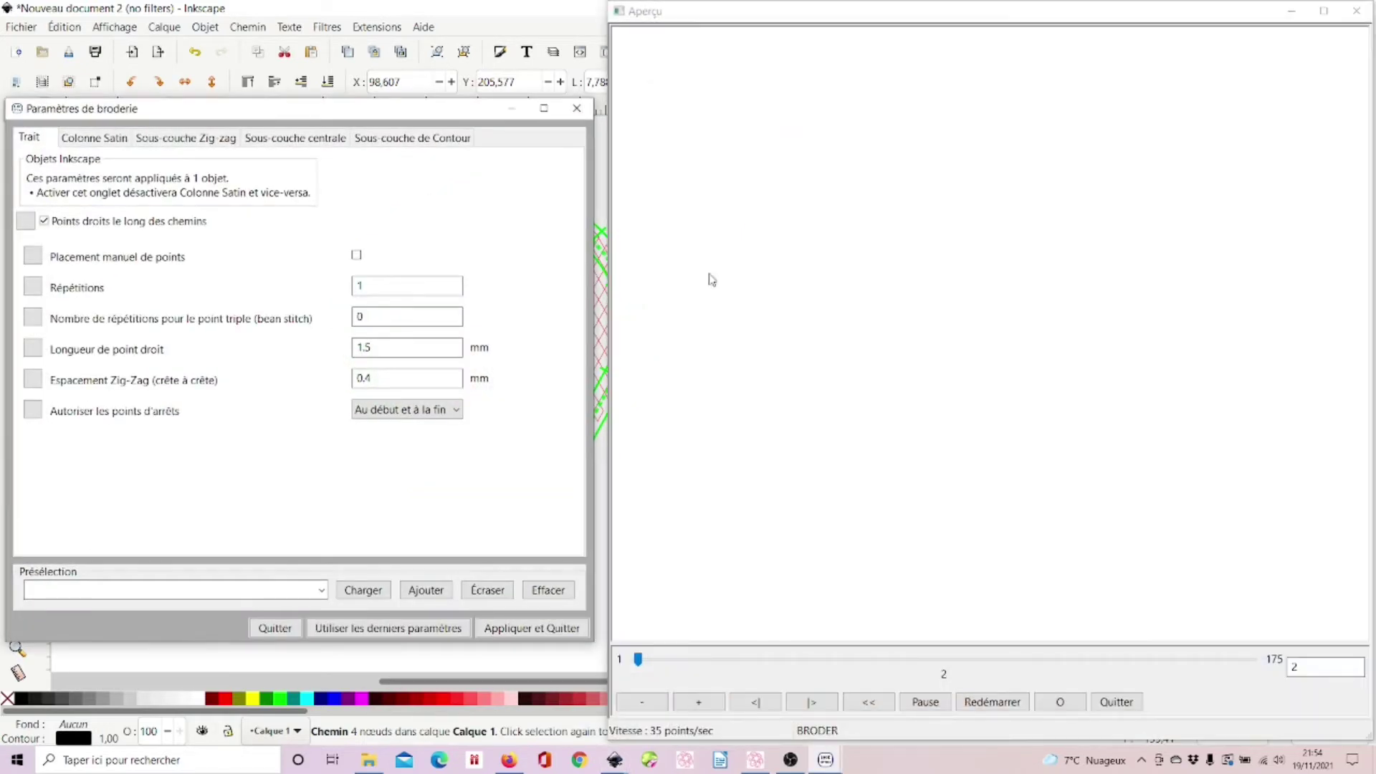
pyautogui.doubleClick(365, 379)
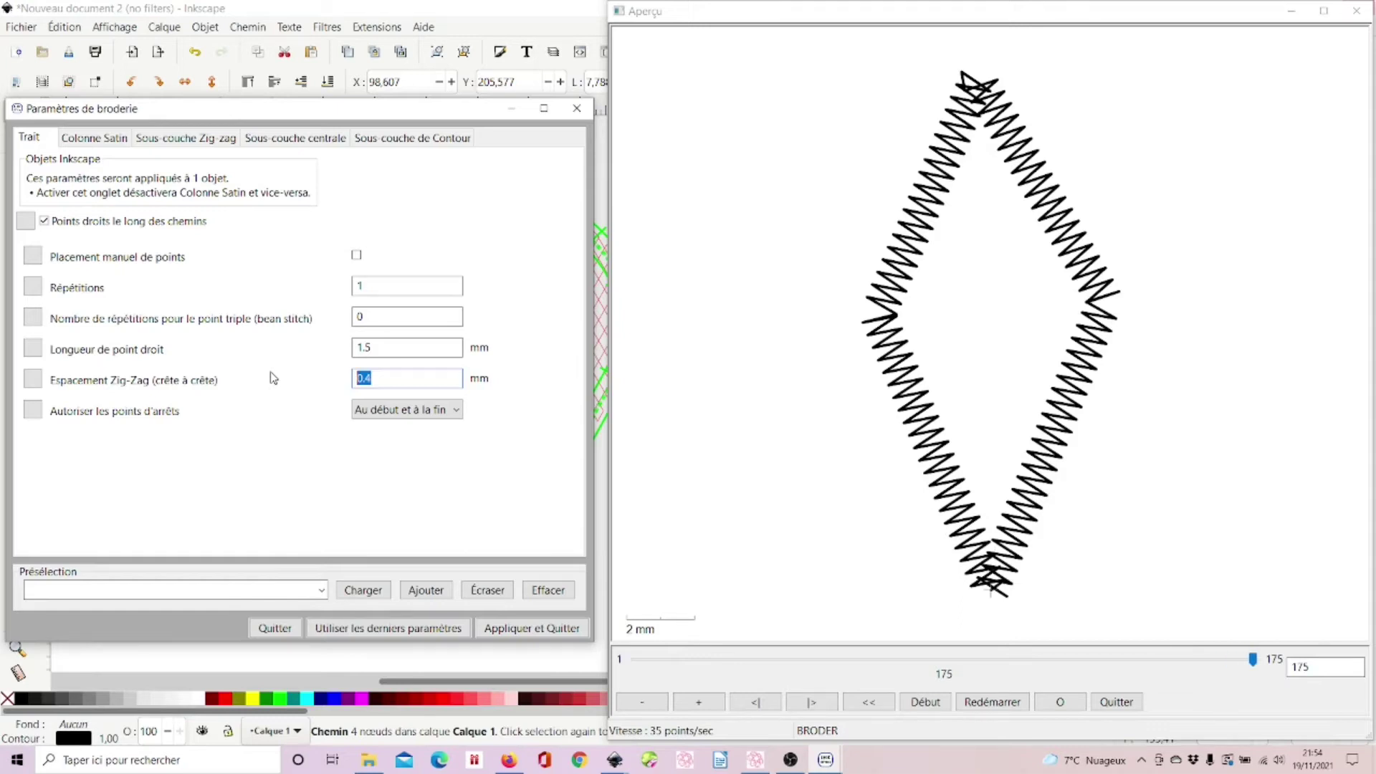
pyautogui.write('2')
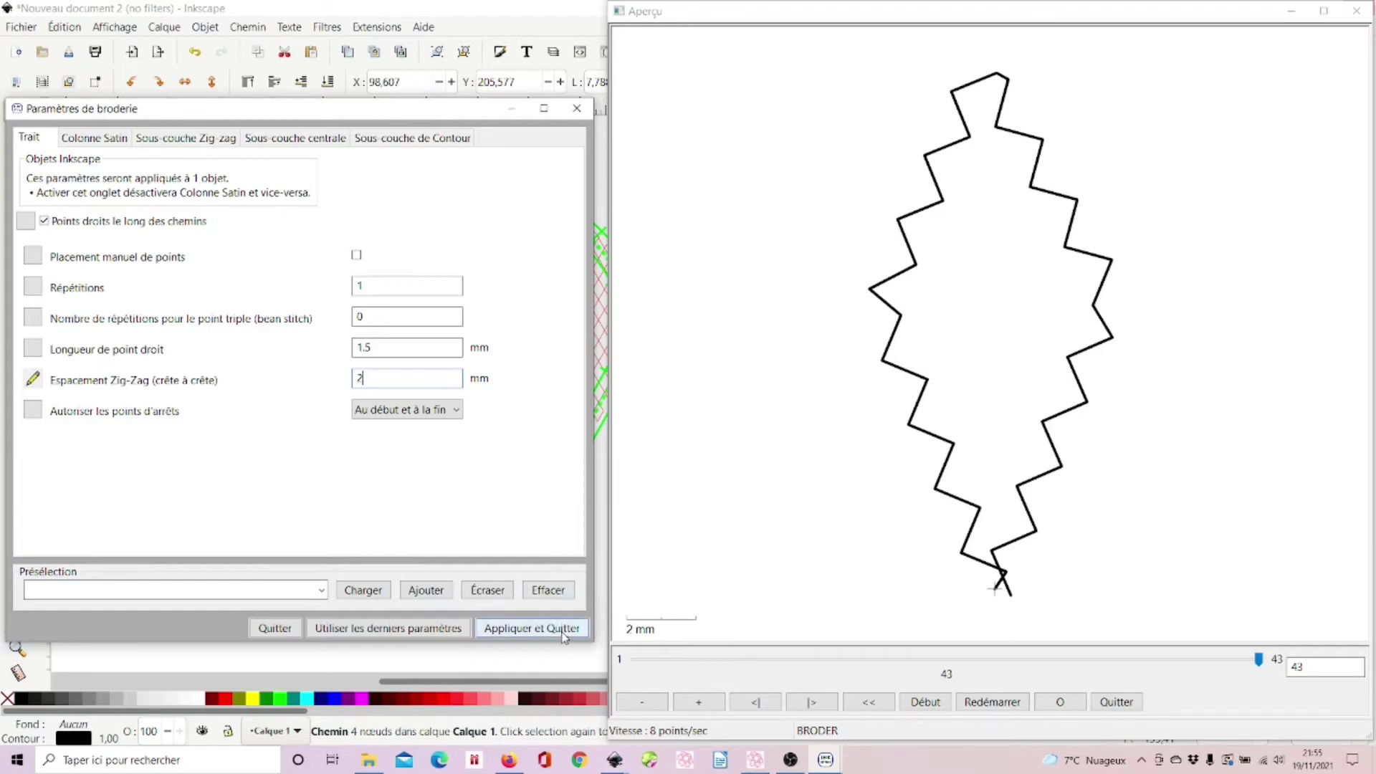
pyautogui.click(457, 410)
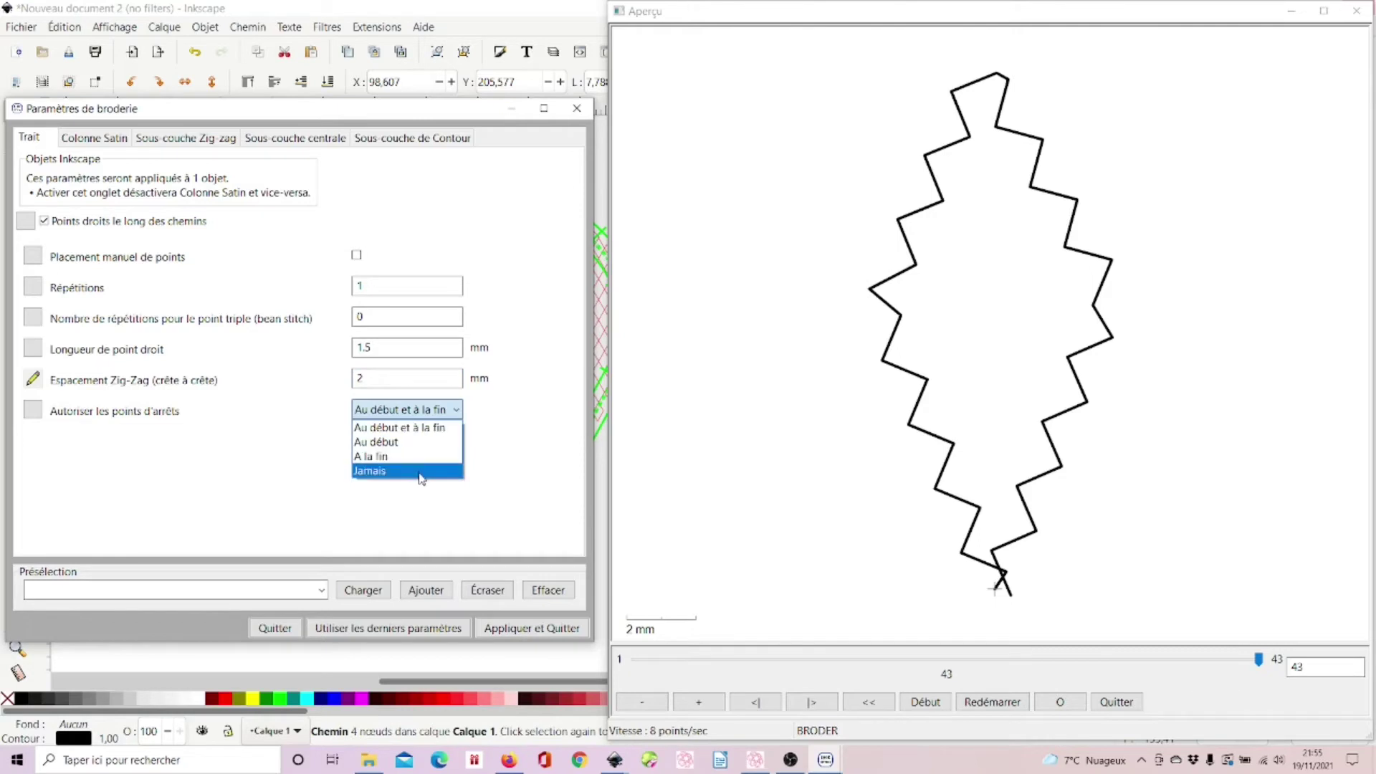
pyautogui.click(420, 473)
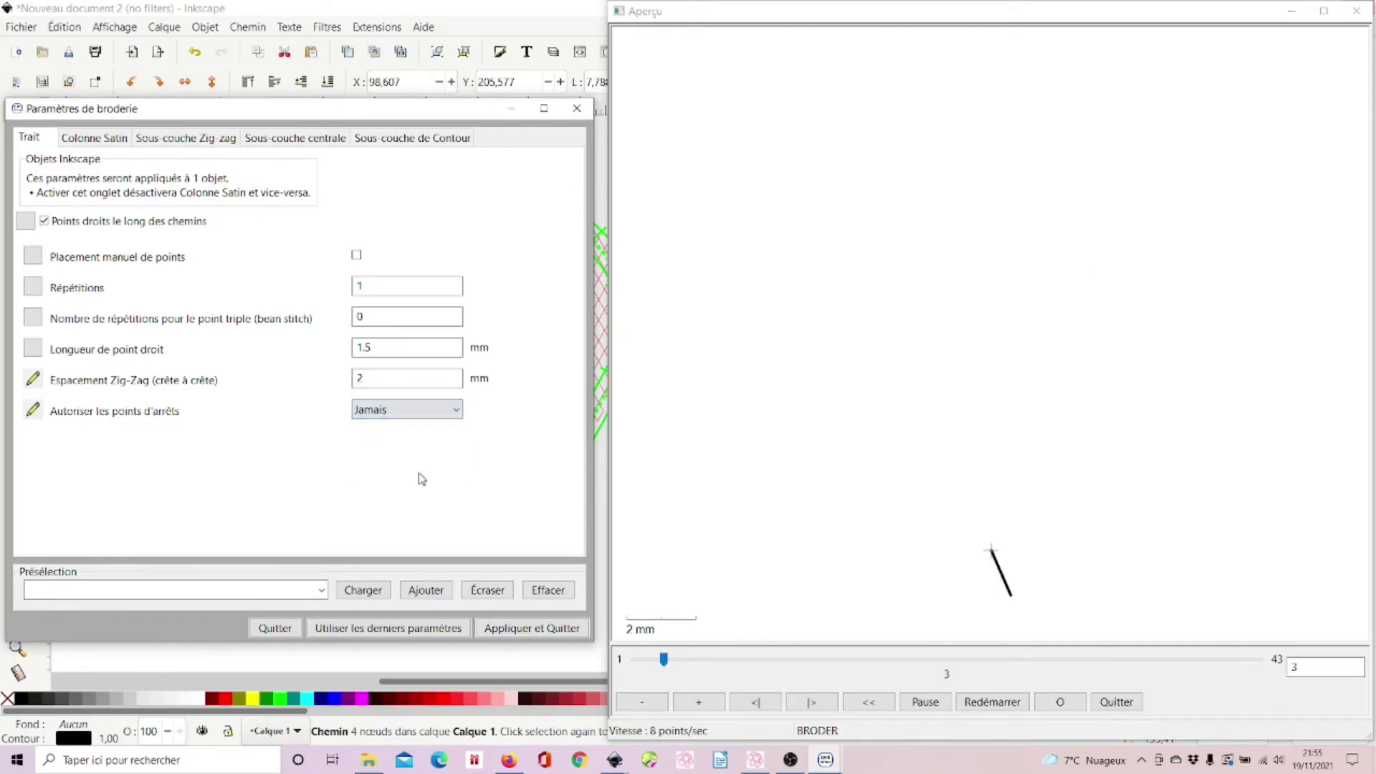
pyautogui.click(541, 631)
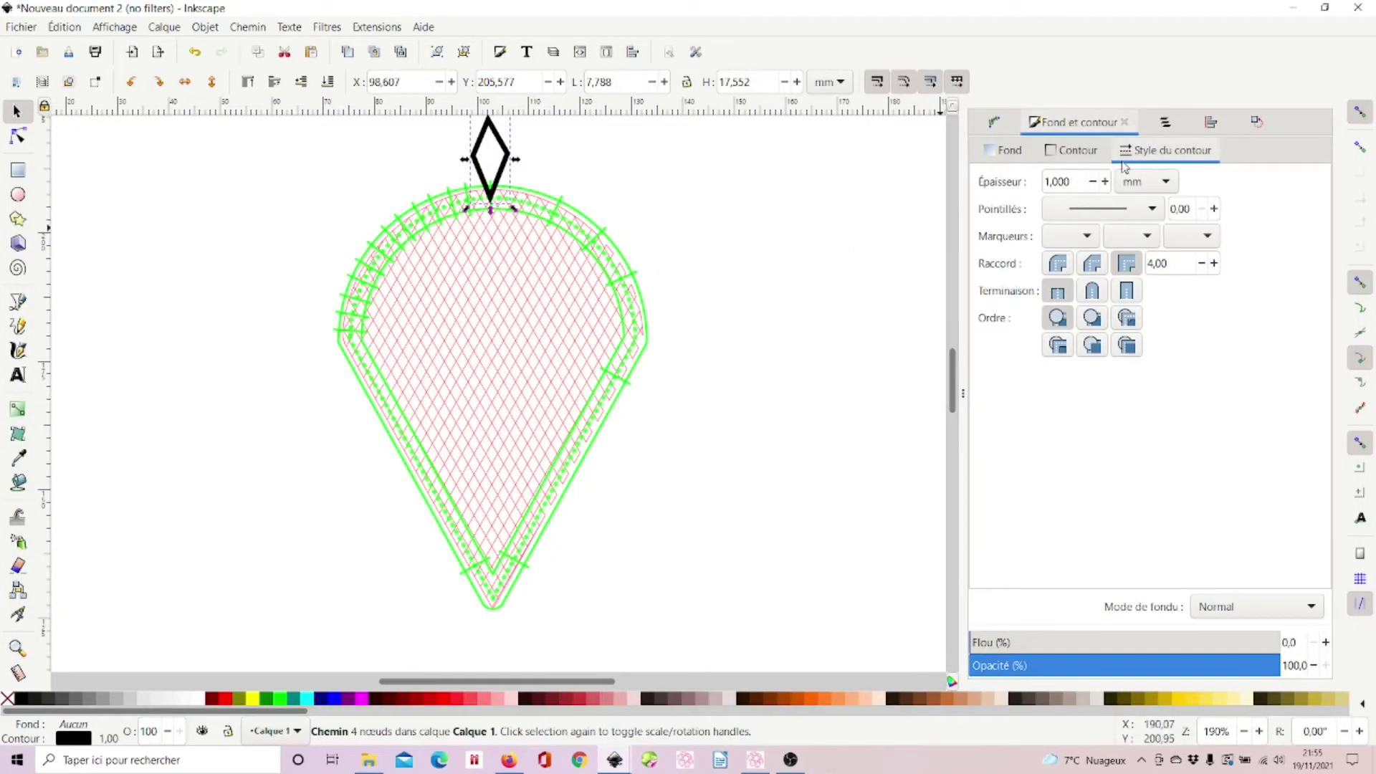
# Lower the diamond path22507 in the object order so it sits directly above path4126.
pyautogui.click(1167, 122)
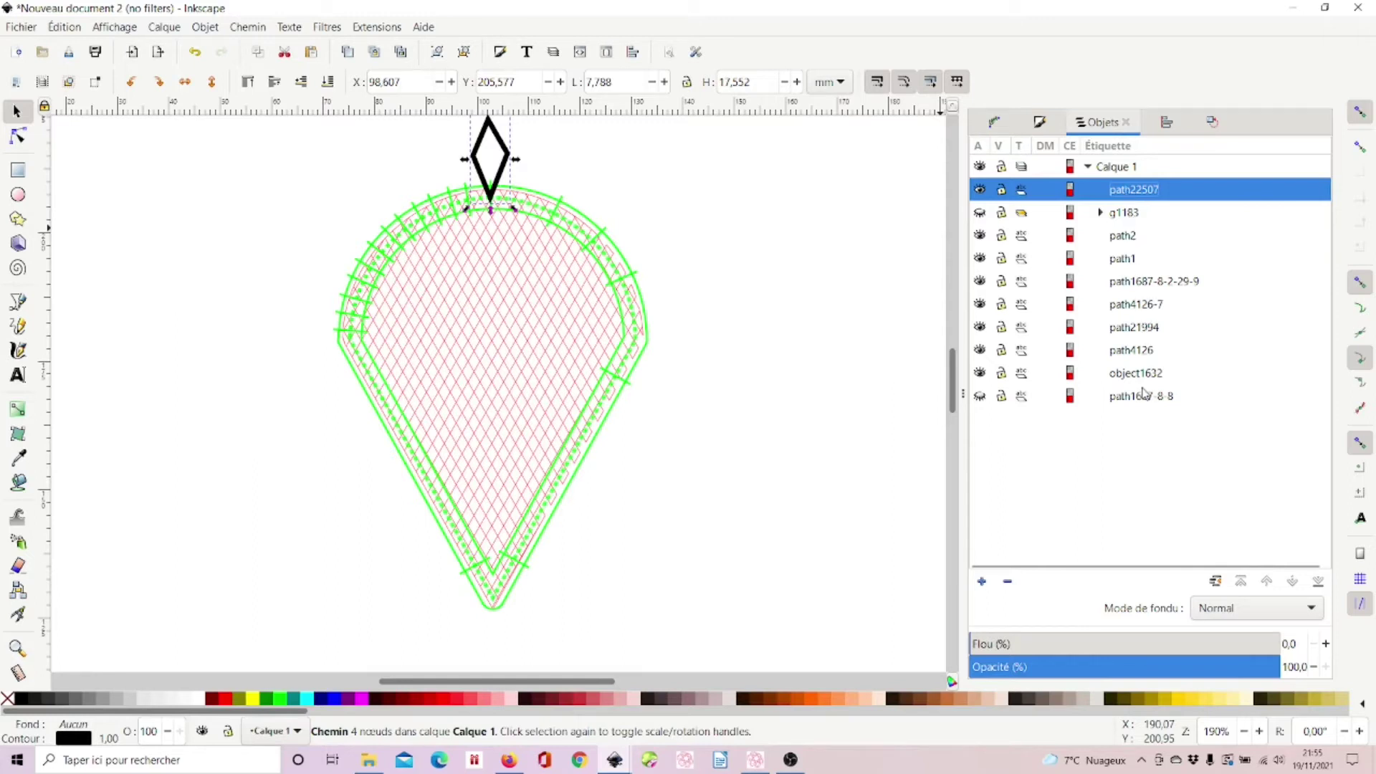
pyautogui.click(1129, 353)
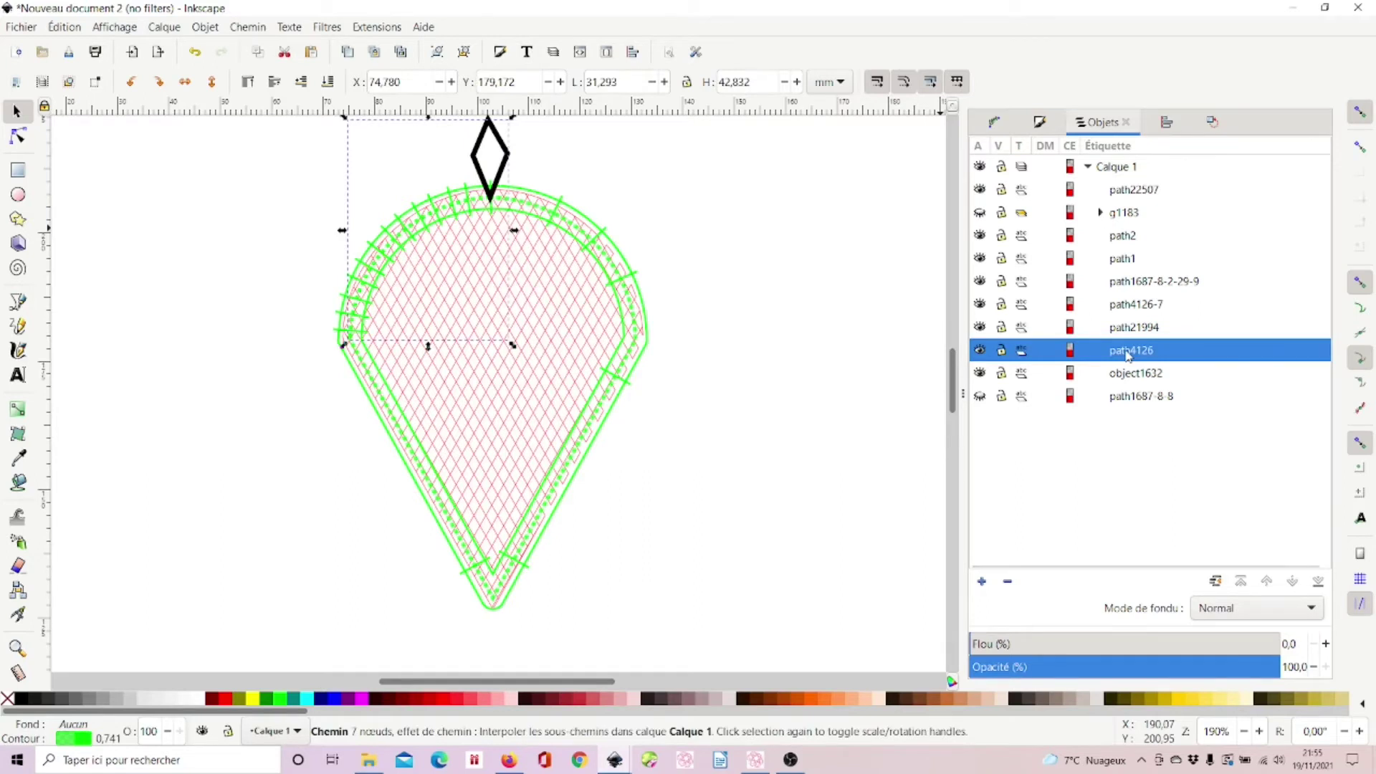
pyautogui.press('n')
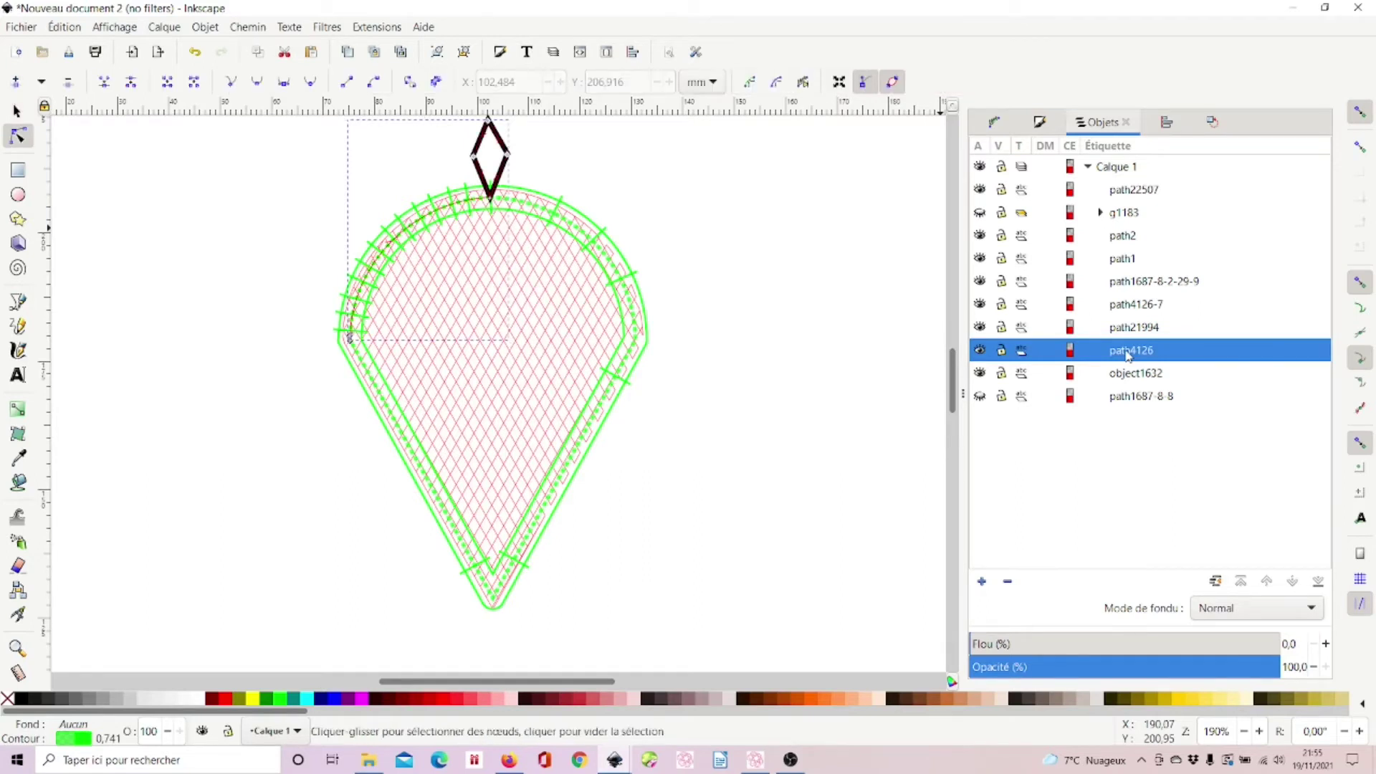
pyautogui.click(1125, 191)
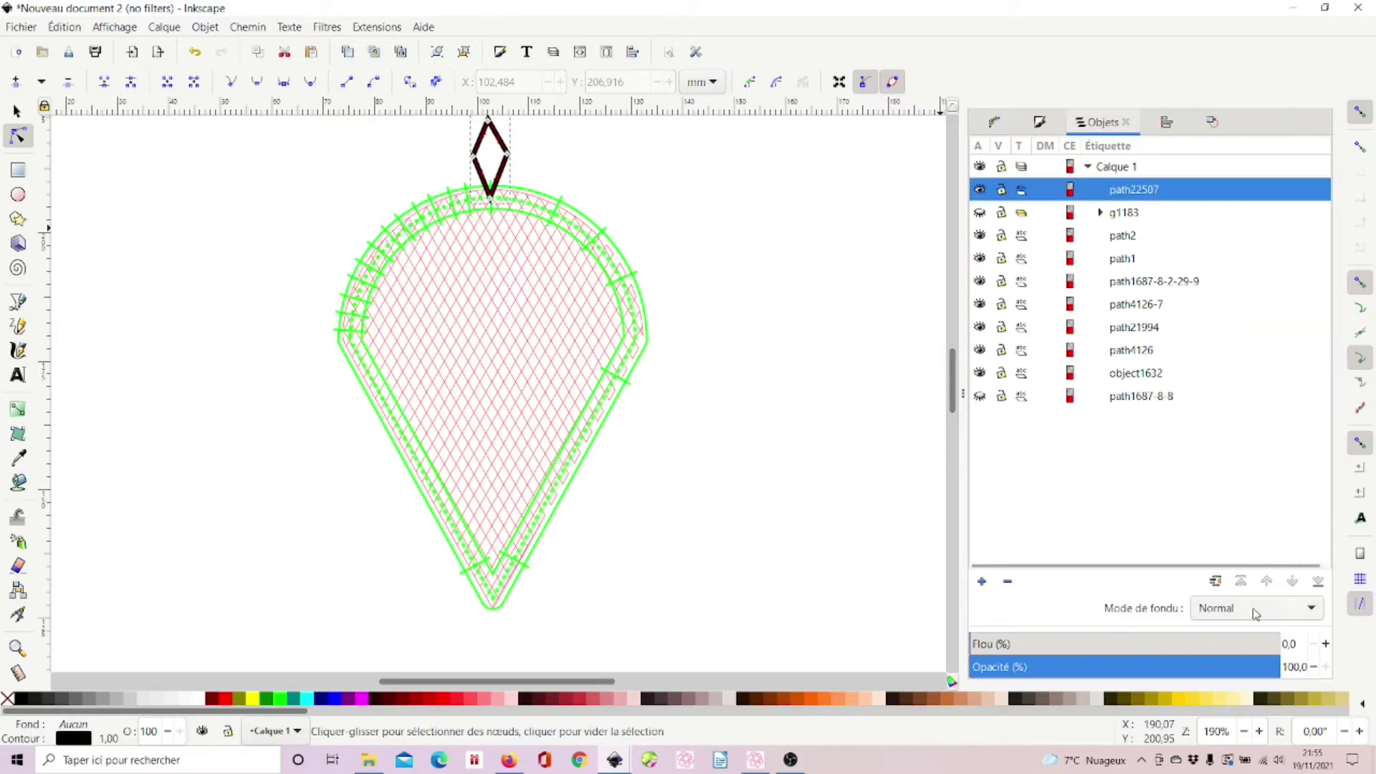
pyautogui.click(1297, 584)
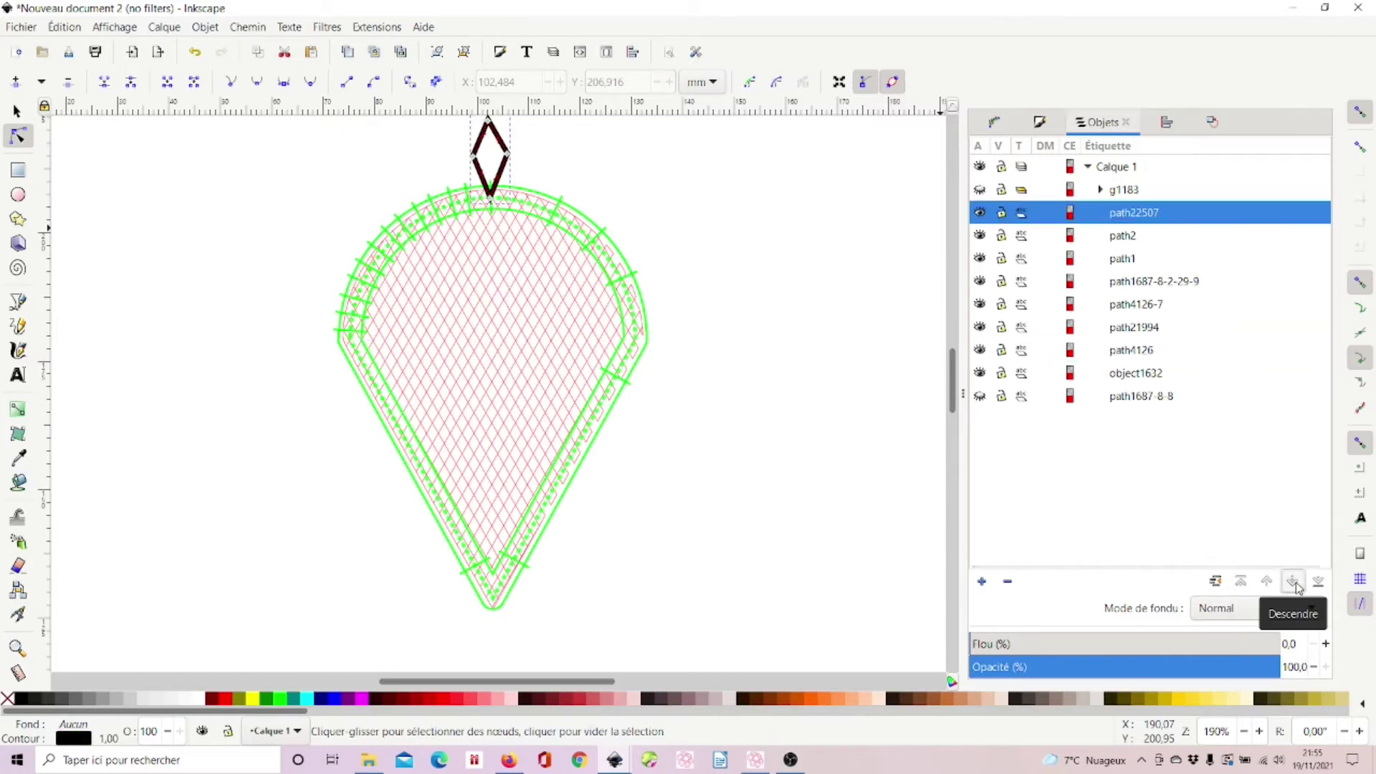
pyautogui.click(1296, 584)
pyautogui.click(1296, 584)
pyautogui.click(1296, 584)
pyautogui.click(1296, 584)
pyautogui.click(1296, 584)
pyautogui.click(1296, 585)
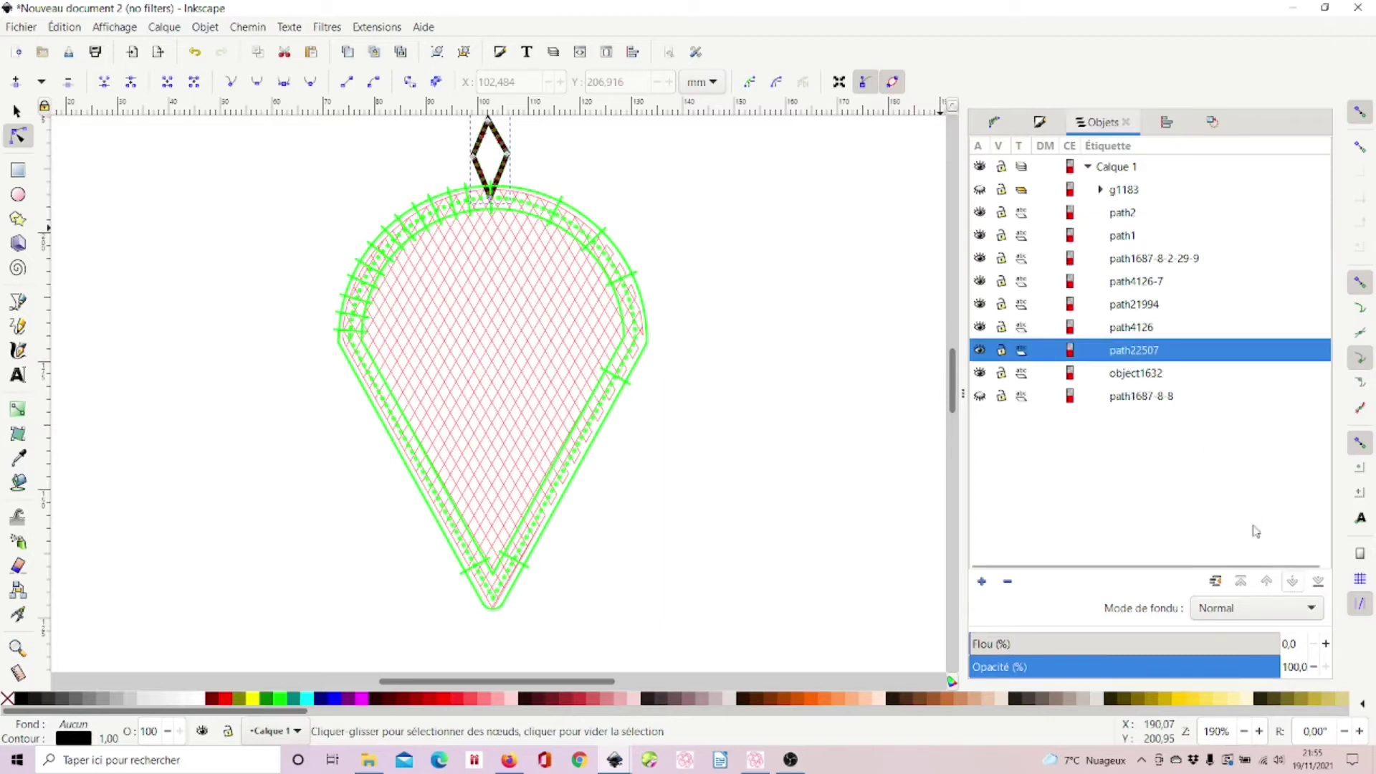
pyautogui.click(1267, 582)
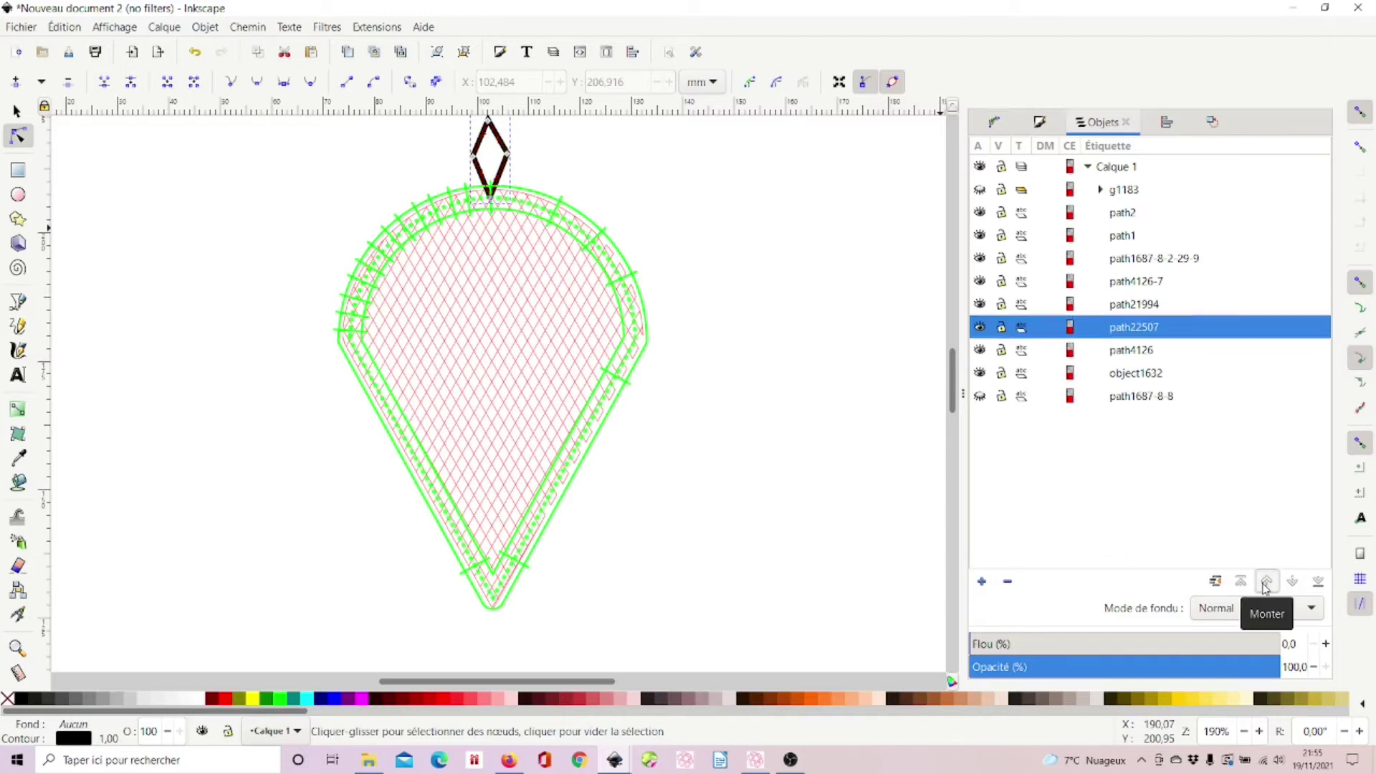
# Review the stitching order by selecting object1632, path4126, path22507, path21994, path4126-7 and path1687-8-2-29-9 in turn, ending with nothing selected.
pyautogui.click(1145, 376)
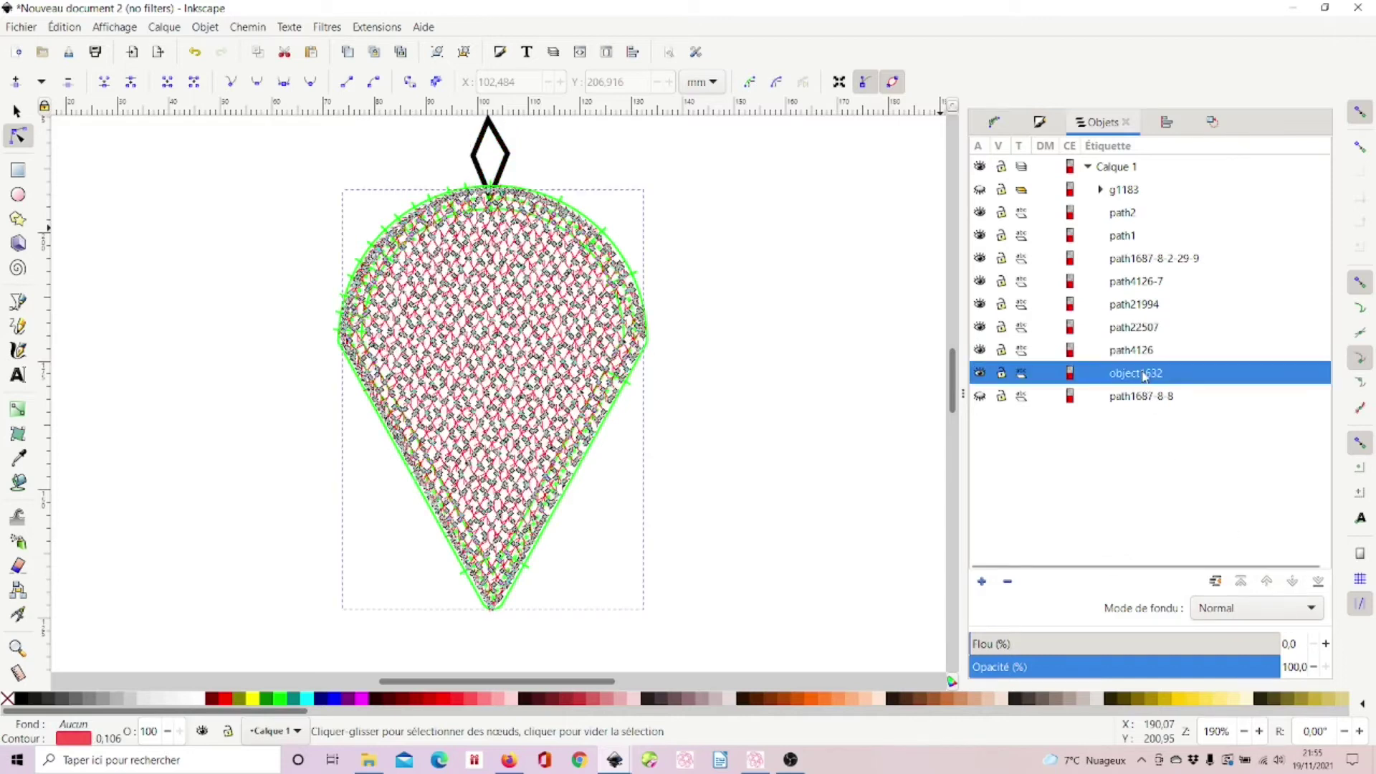
pyautogui.click(1130, 352)
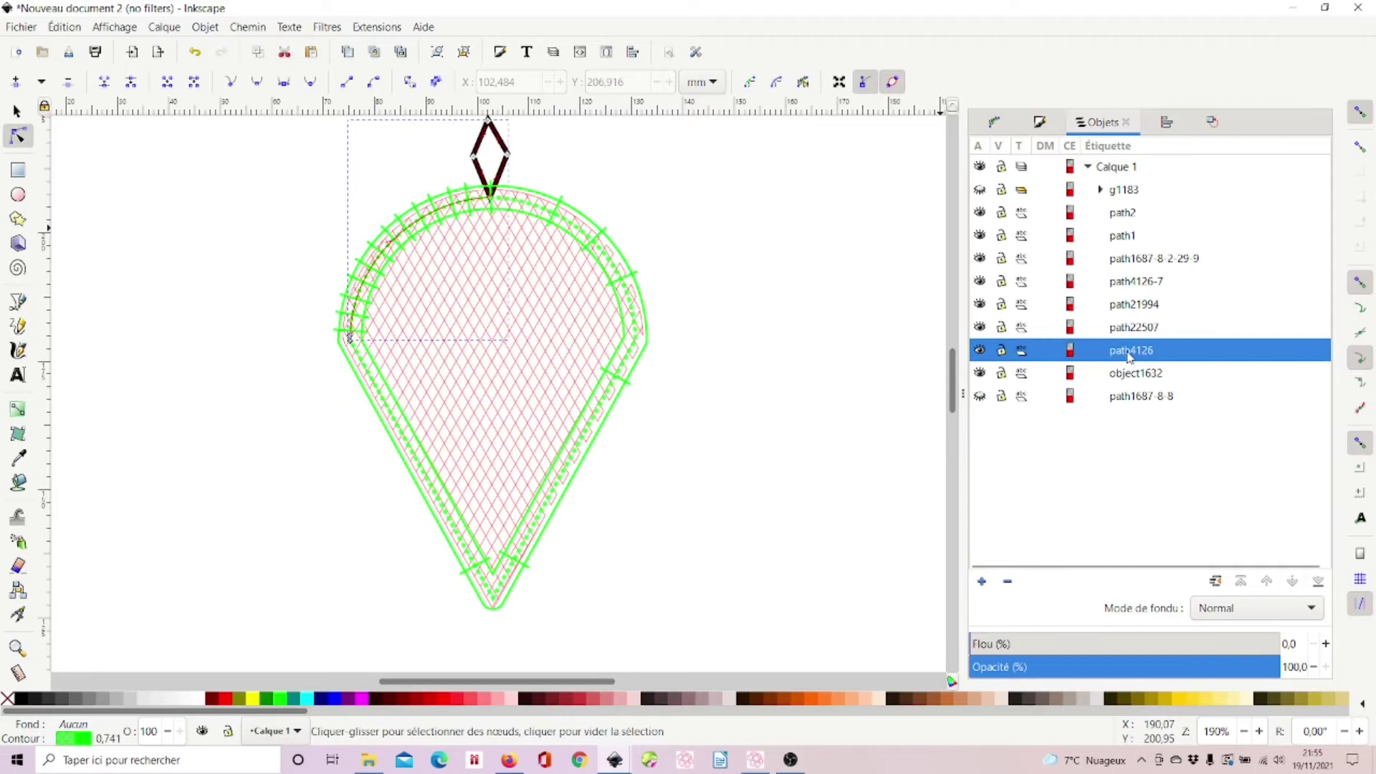
pyautogui.click(1136, 325)
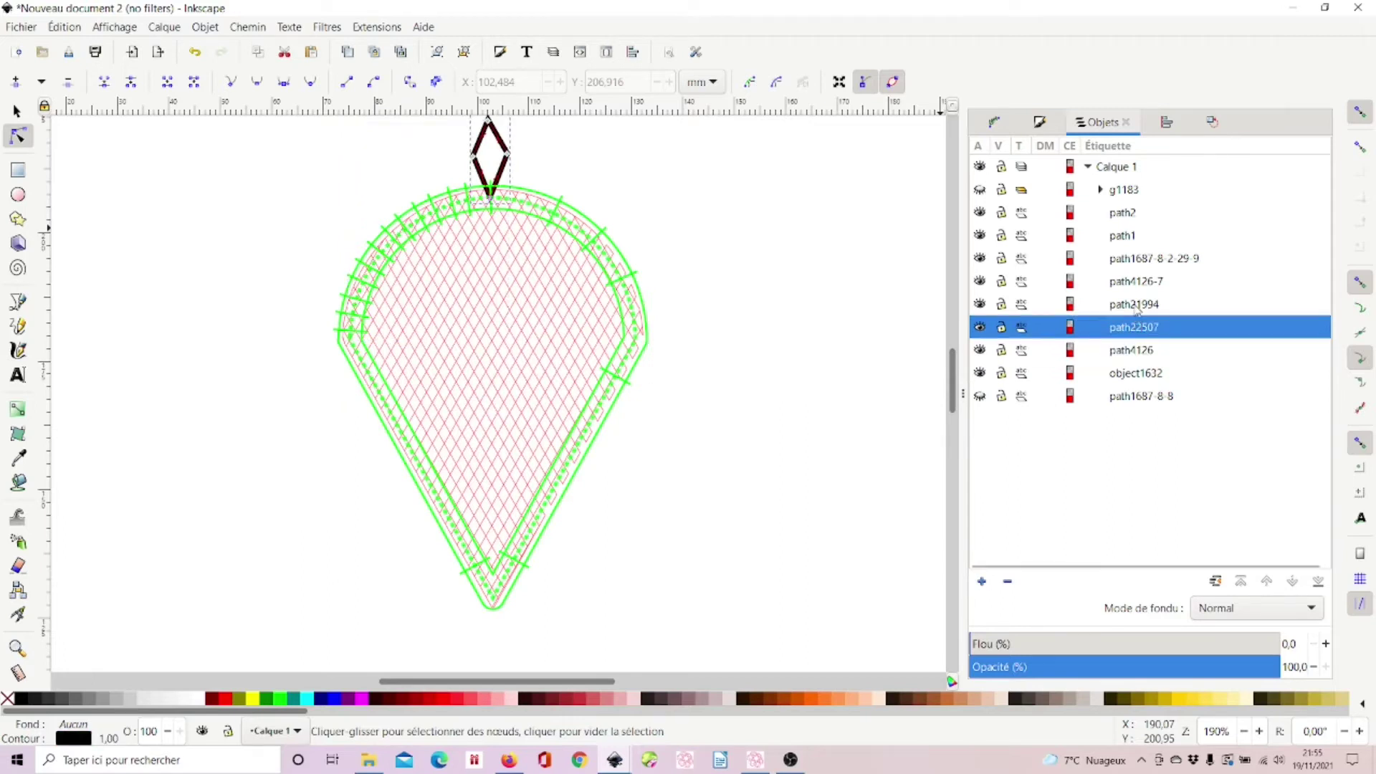
pyautogui.click(1136, 308)
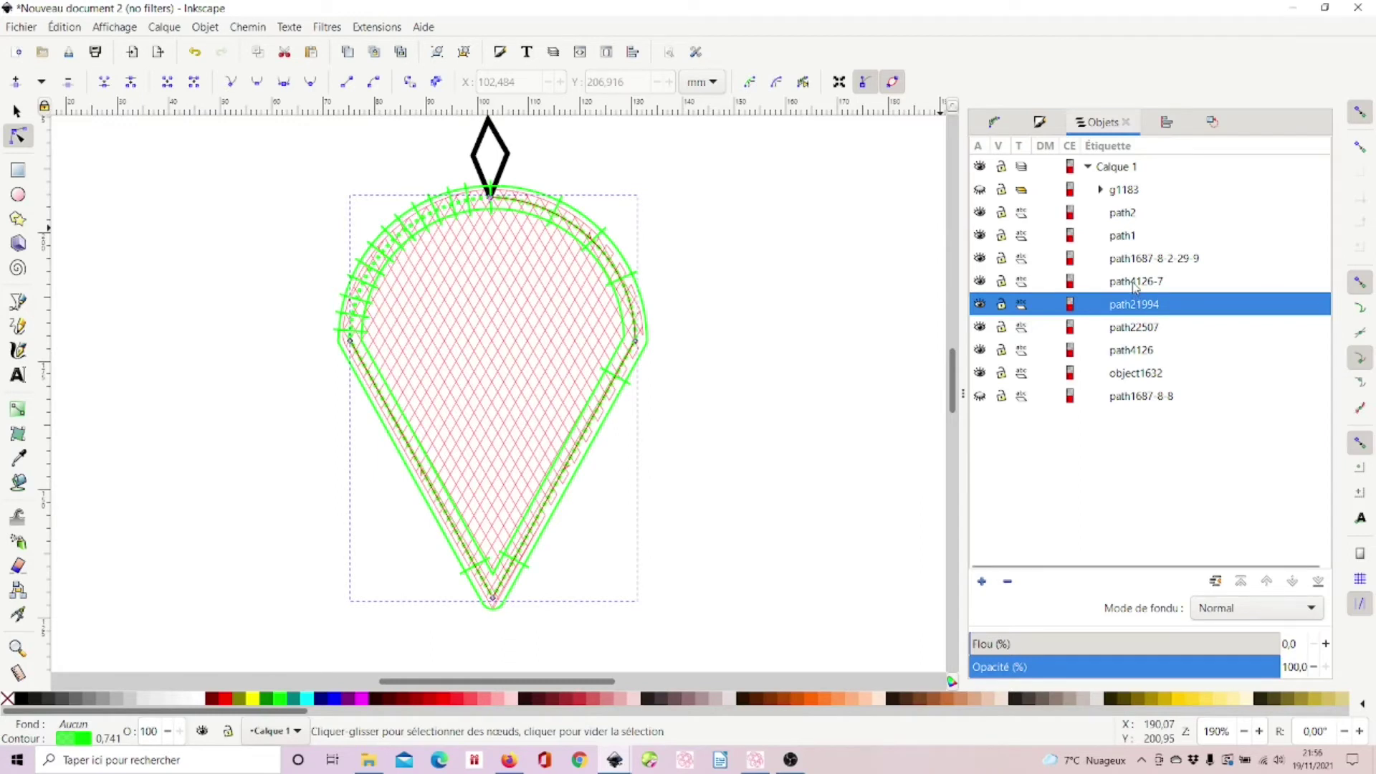
pyautogui.click(1136, 288)
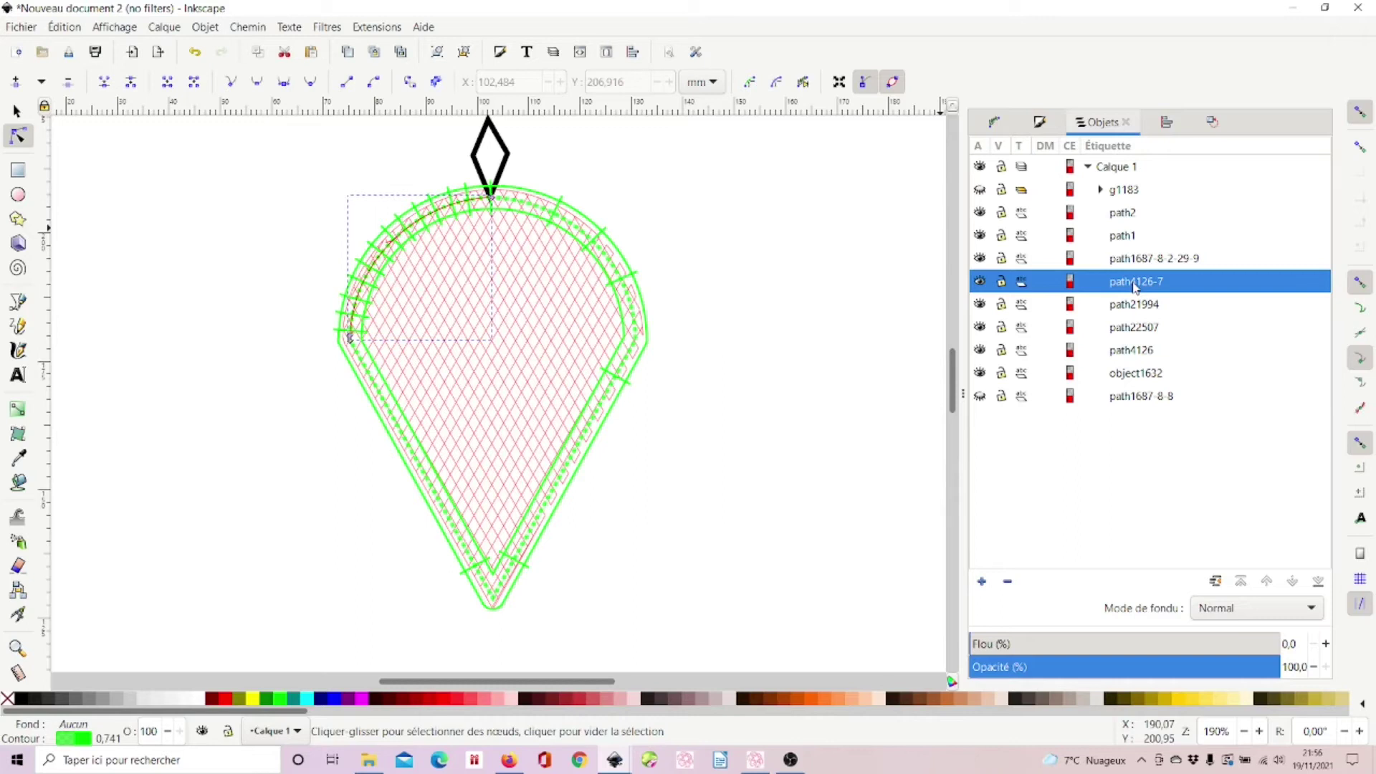
pyautogui.click(1135, 266)
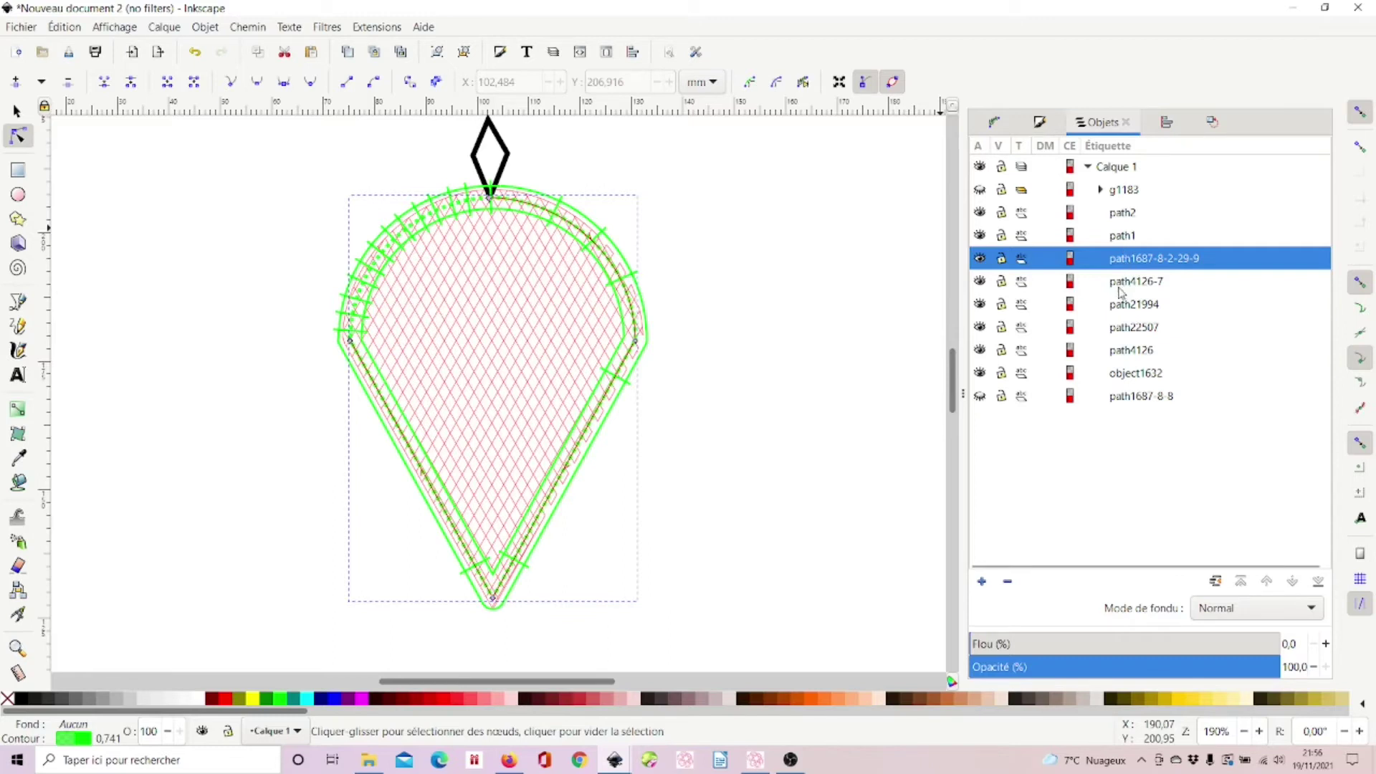
pyautogui.click(894, 281)
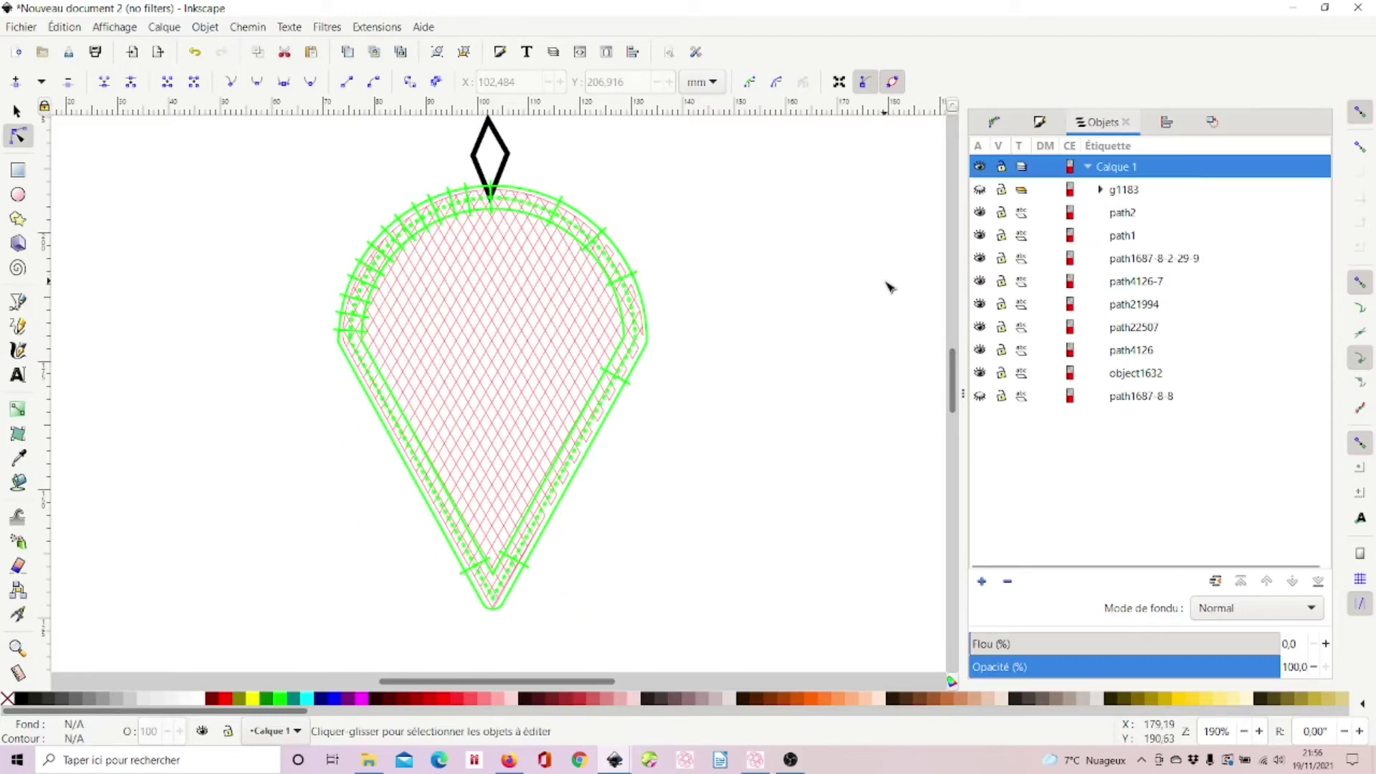
# Simulate the whole teardrop's stitch-out, raising the playback speed to 4096 stitches per second and running it to the last stitch.
pyautogui.scroll(2, 891, 296)
pyautogui.scroll(-2, 891, 296)
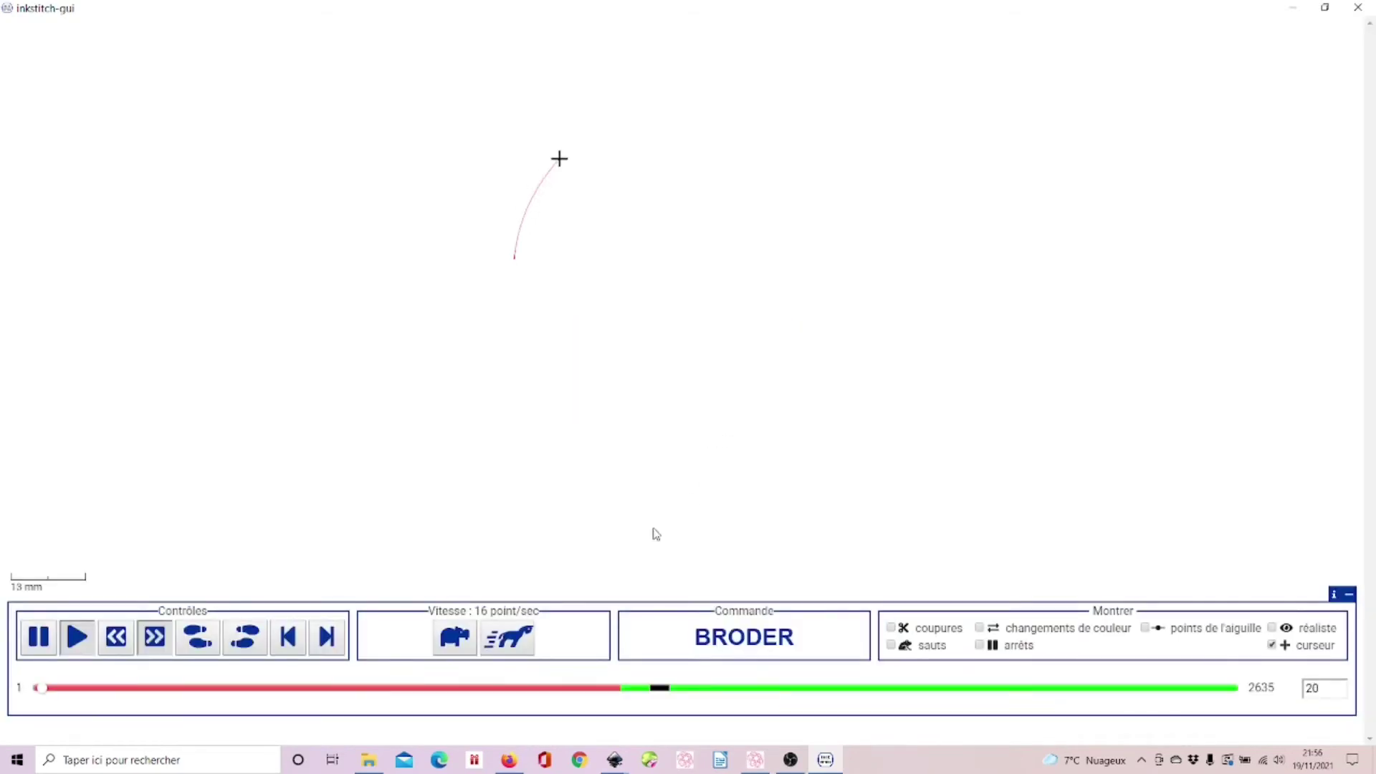
pyautogui.click(514, 640)
pyautogui.click(515, 640)
pyautogui.click(515, 640)
pyautogui.click(515, 640)
pyautogui.click(515, 640)
pyautogui.click(514, 641)
pyautogui.click(515, 641)
pyautogui.click(515, 640)
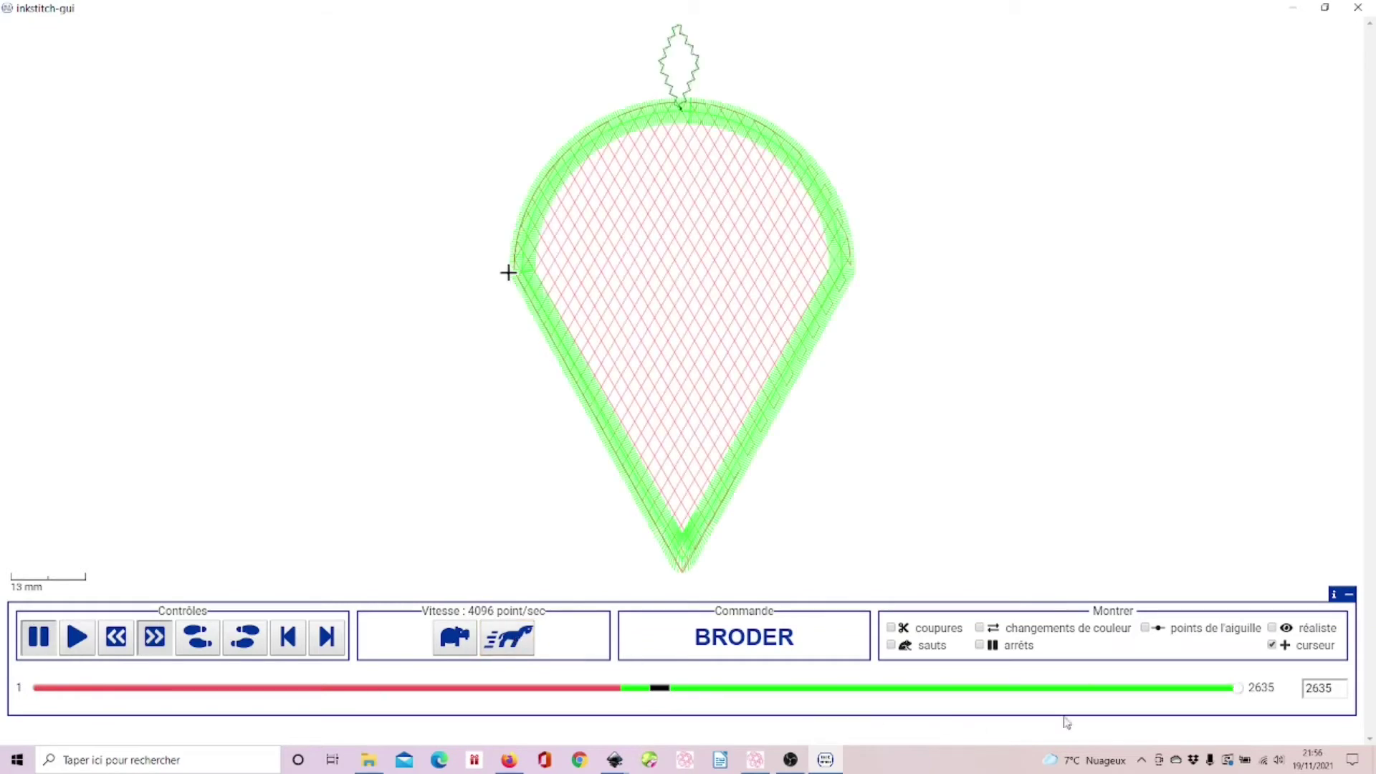
pyautogui.moveTo(1241, 698)
pyautogui.mouseDown()
pyautogui.moveTo(556, 703)
pyautogui.moveTo(1260, 715)
pyautogui.mouseUp()
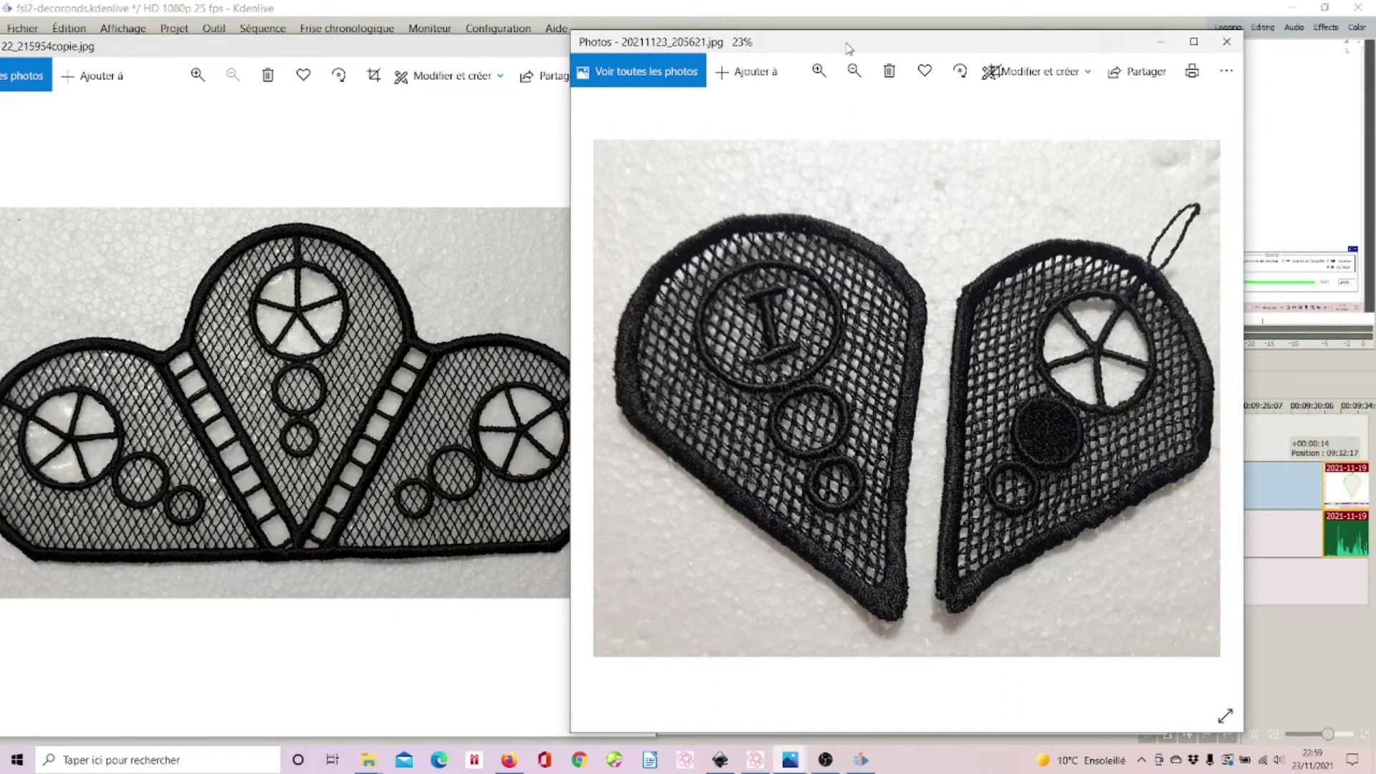
# Switch to the Photos windows and move 20211123_205621.jpg aside to view 20211123_195131.jpg, putting it back when finished.
pyautogui.moveTo(848, 46); pyautogui.dragTo(862, 662)
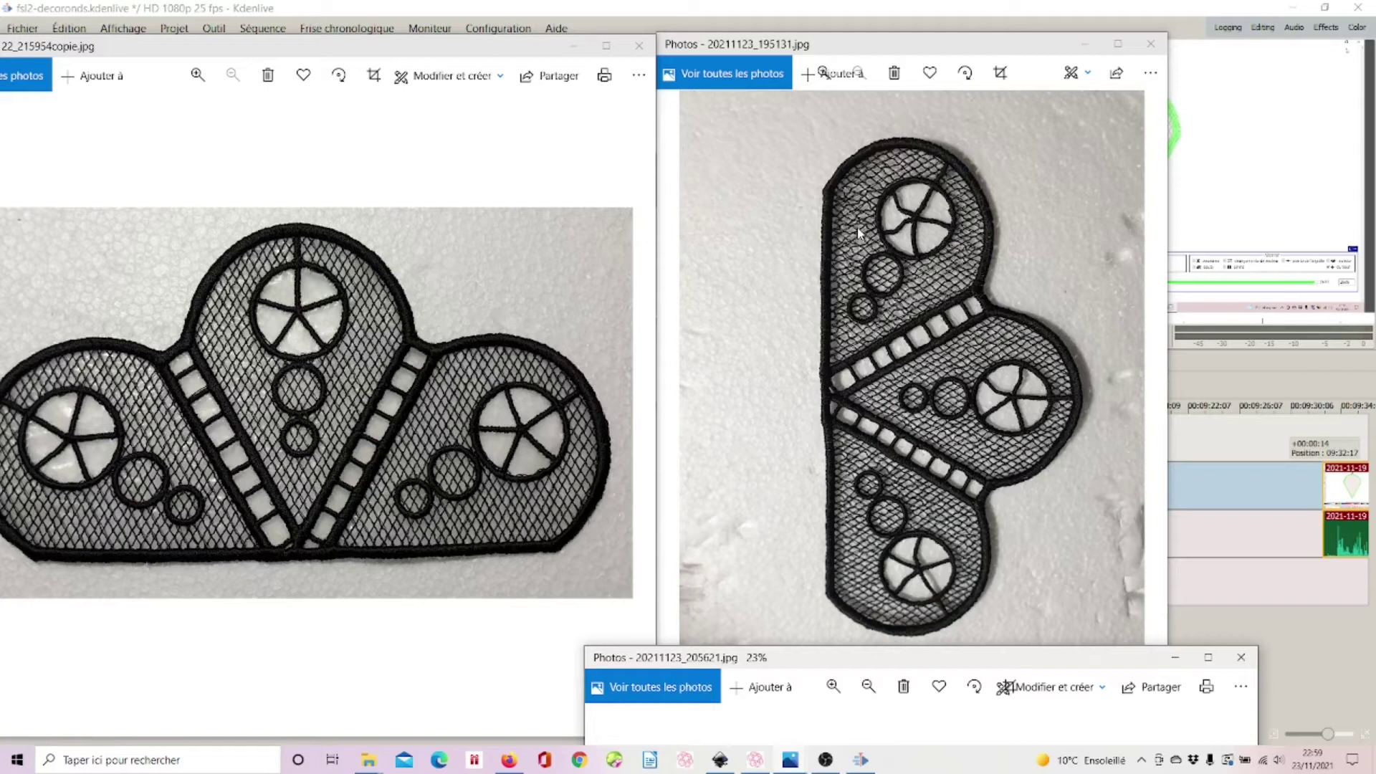
pyautogui.moveTo(860, 659); pyautogui.dragTo(862, 53)
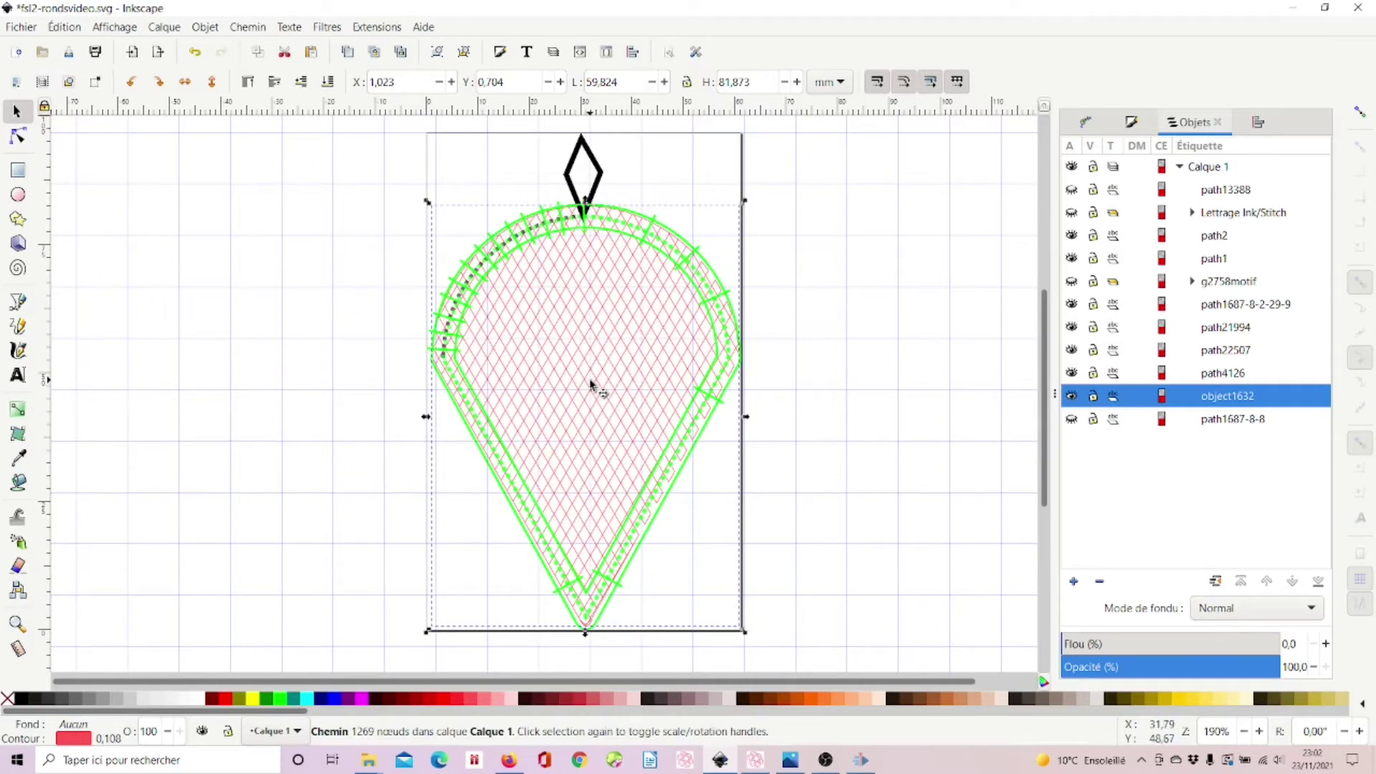
# Apply embroidery parameters to the crosshatch object1632: manual stitch placement off, 2 repetitions and a running stitch length of 2 mm.
pyautogui.press('n')
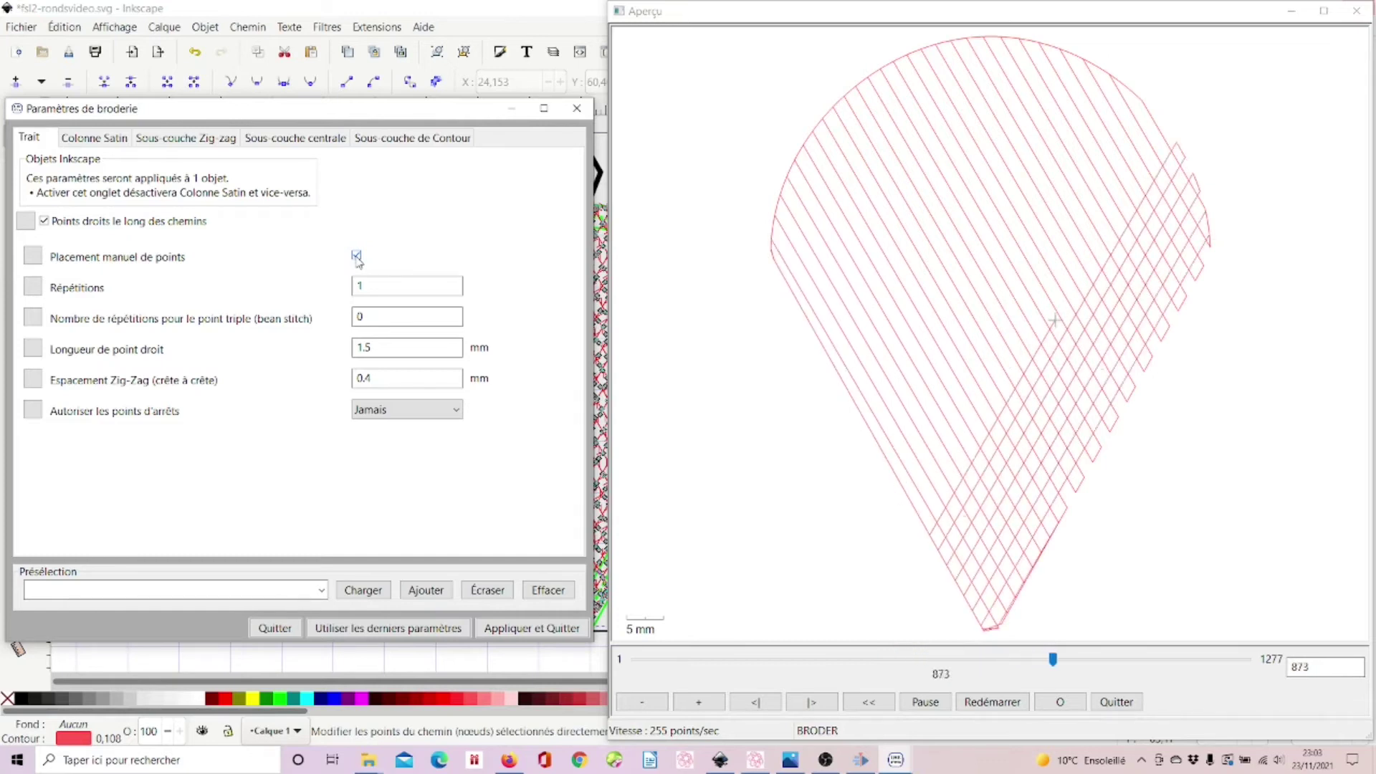
pyautogui.click(357, 258)
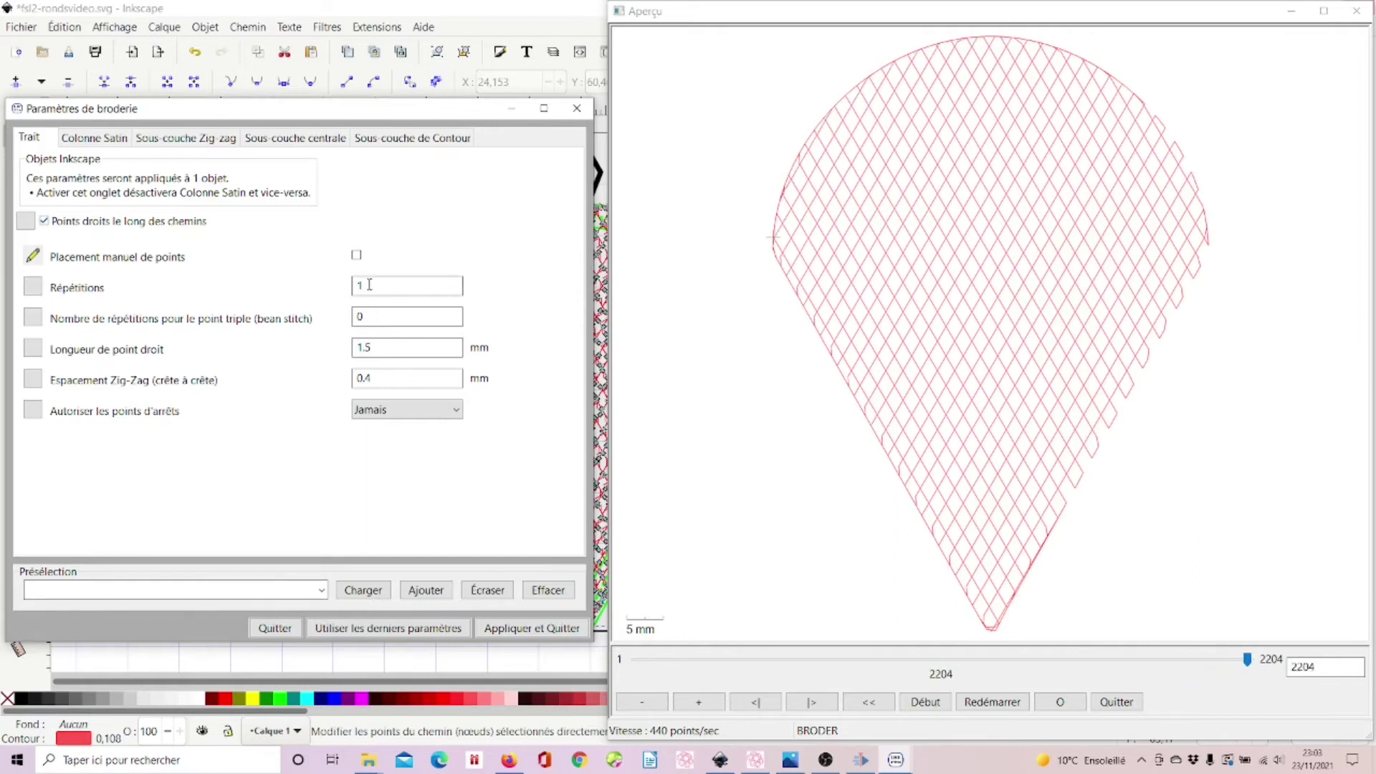
pyautogui.moveTo(365, 285); pyautogui.dragTo(349, 287)
pyautogui.write('2')
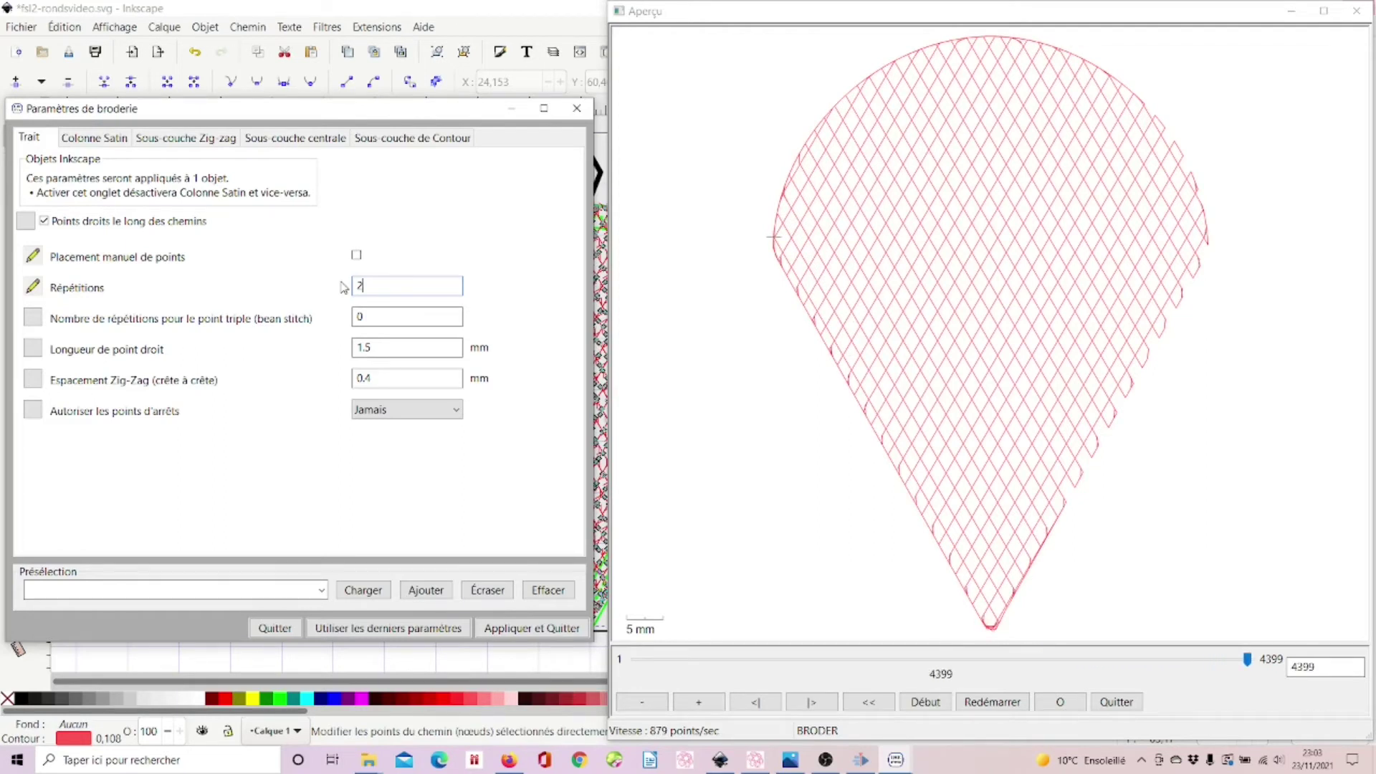
pyautogui.click(385, 347)
pyautogui.hotkey('ctrl', 'a')
pyautogui.write('2')
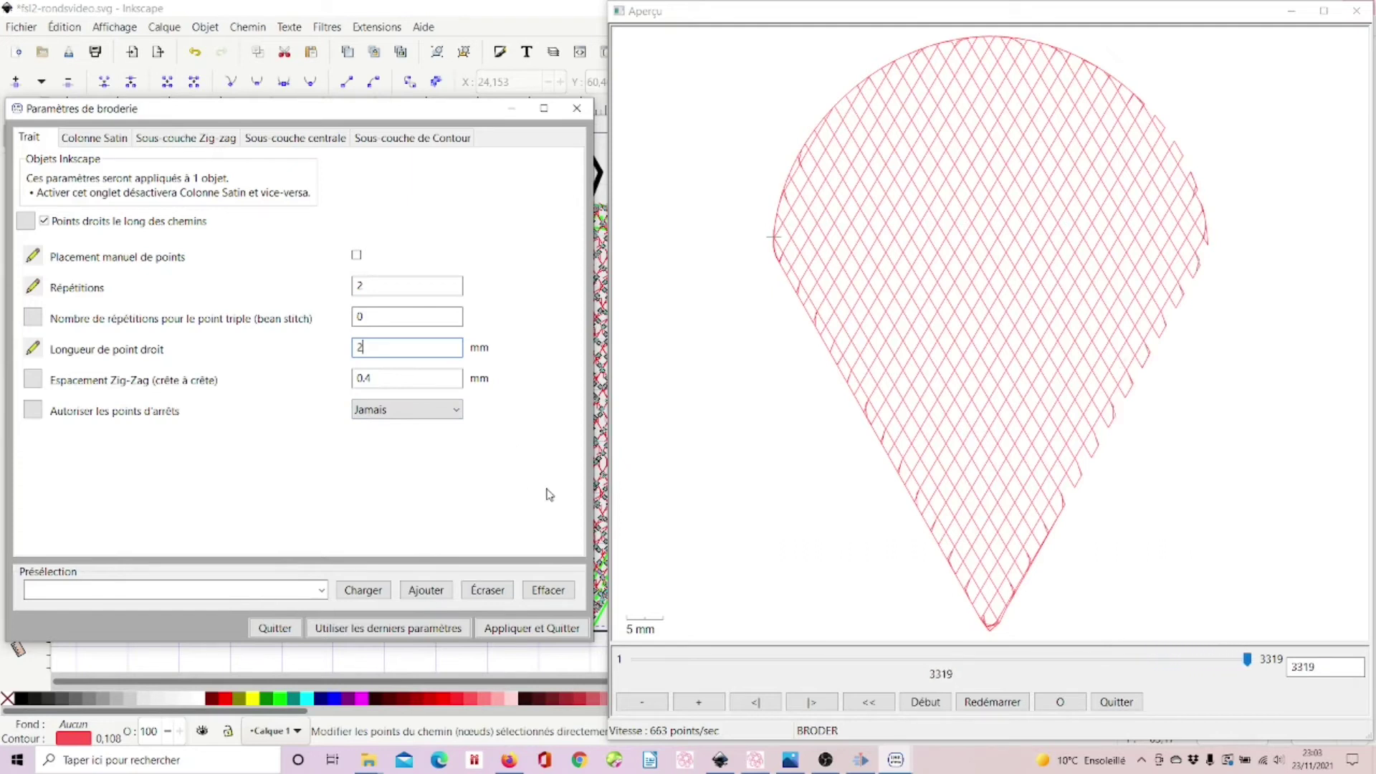
pyautogui.click(1249, 661)
pyautogui.moveTo(1248, 663); pyautogui.dragTo(1285, 630)
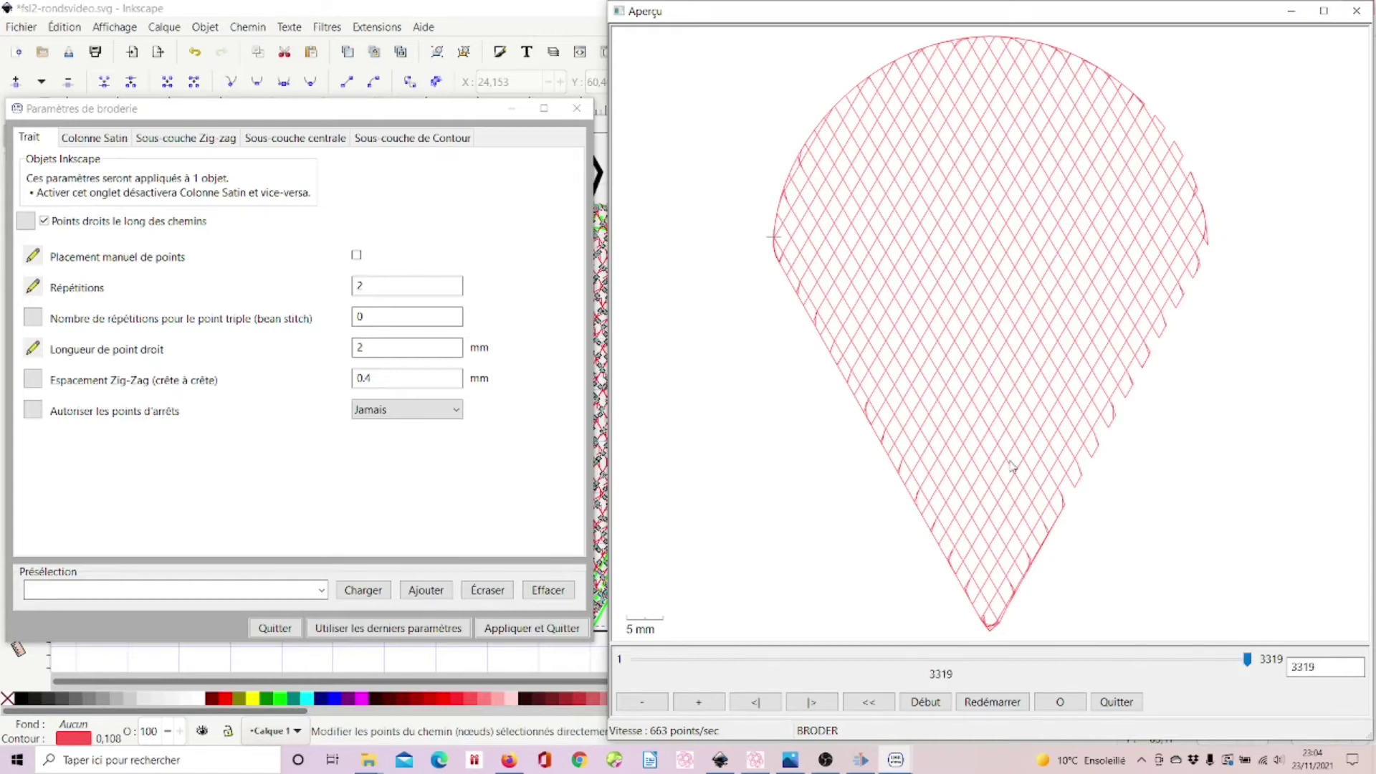
pyautogui.click(517, 635)
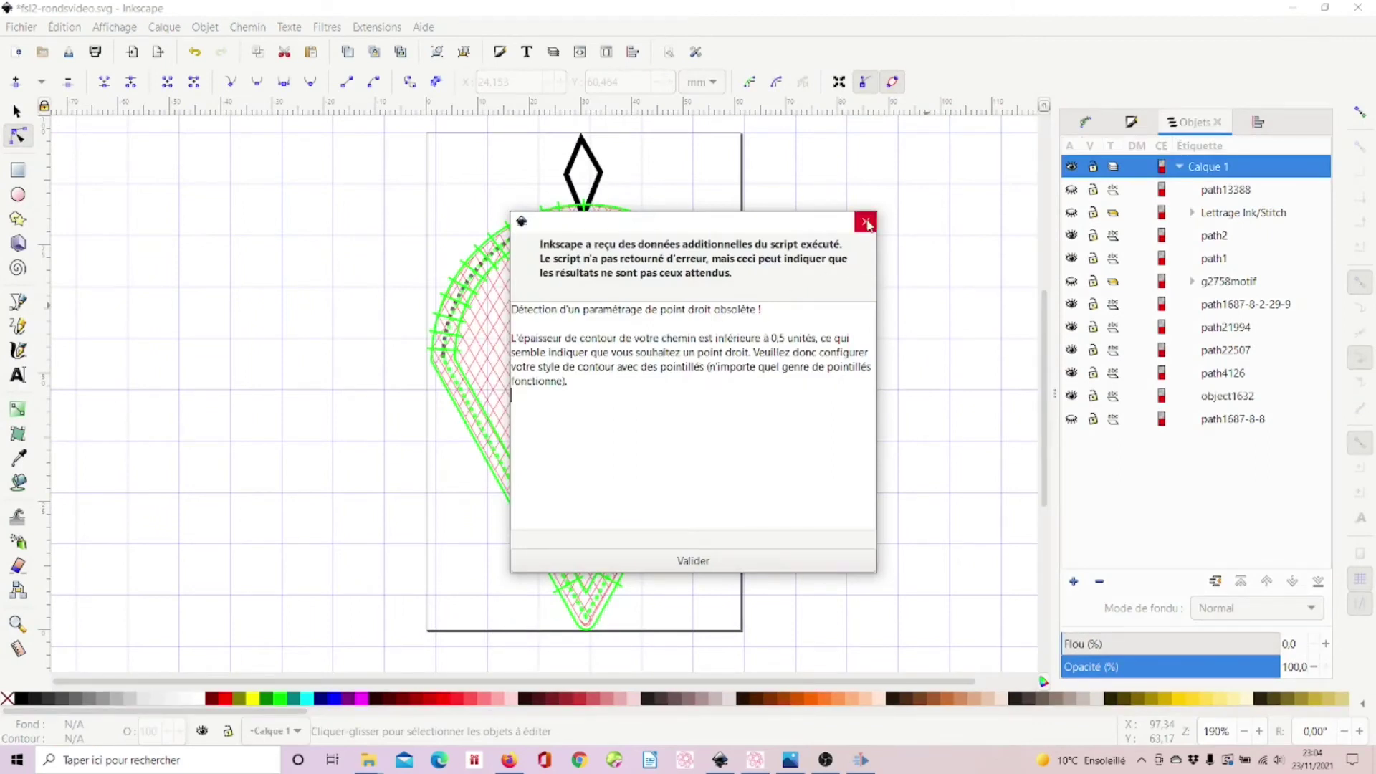
pyautogui.click(867, 223)
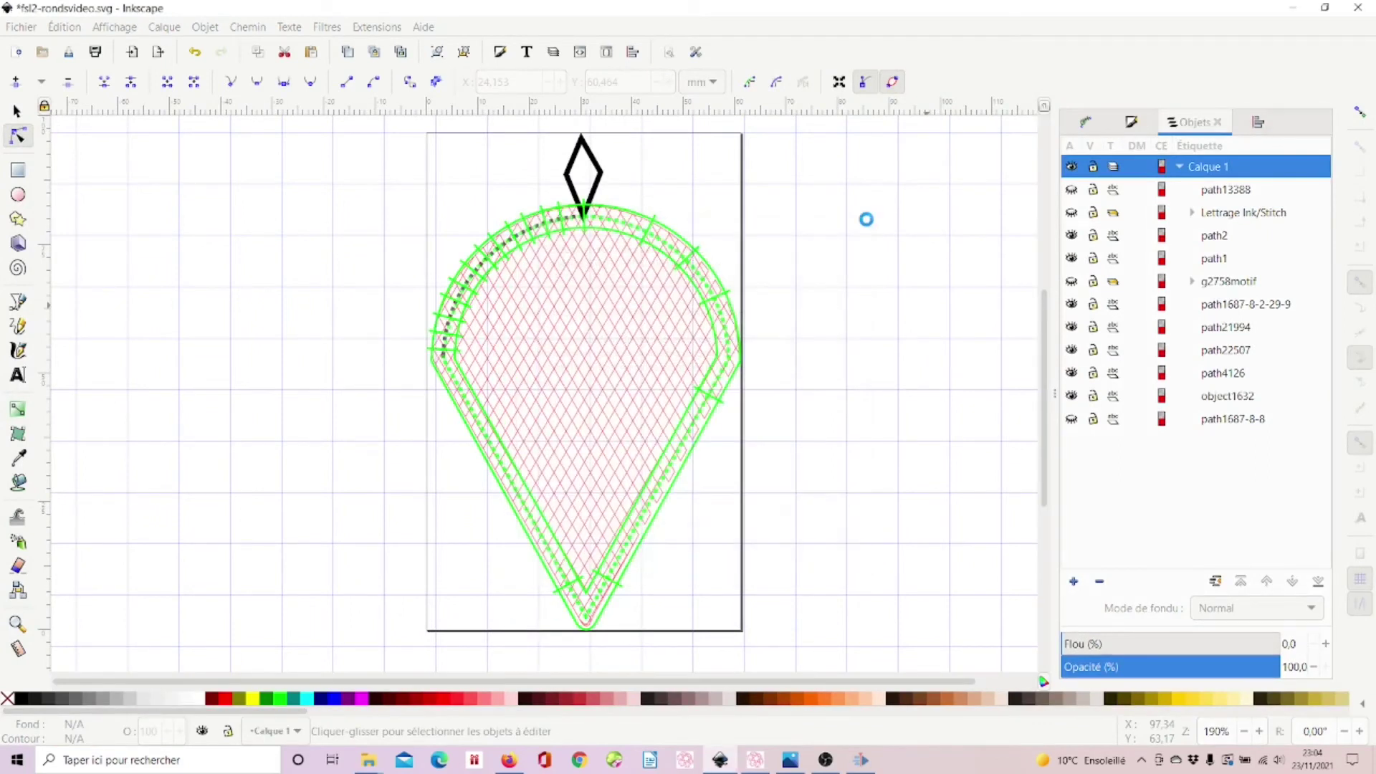
pyautogui.click(597, 348)
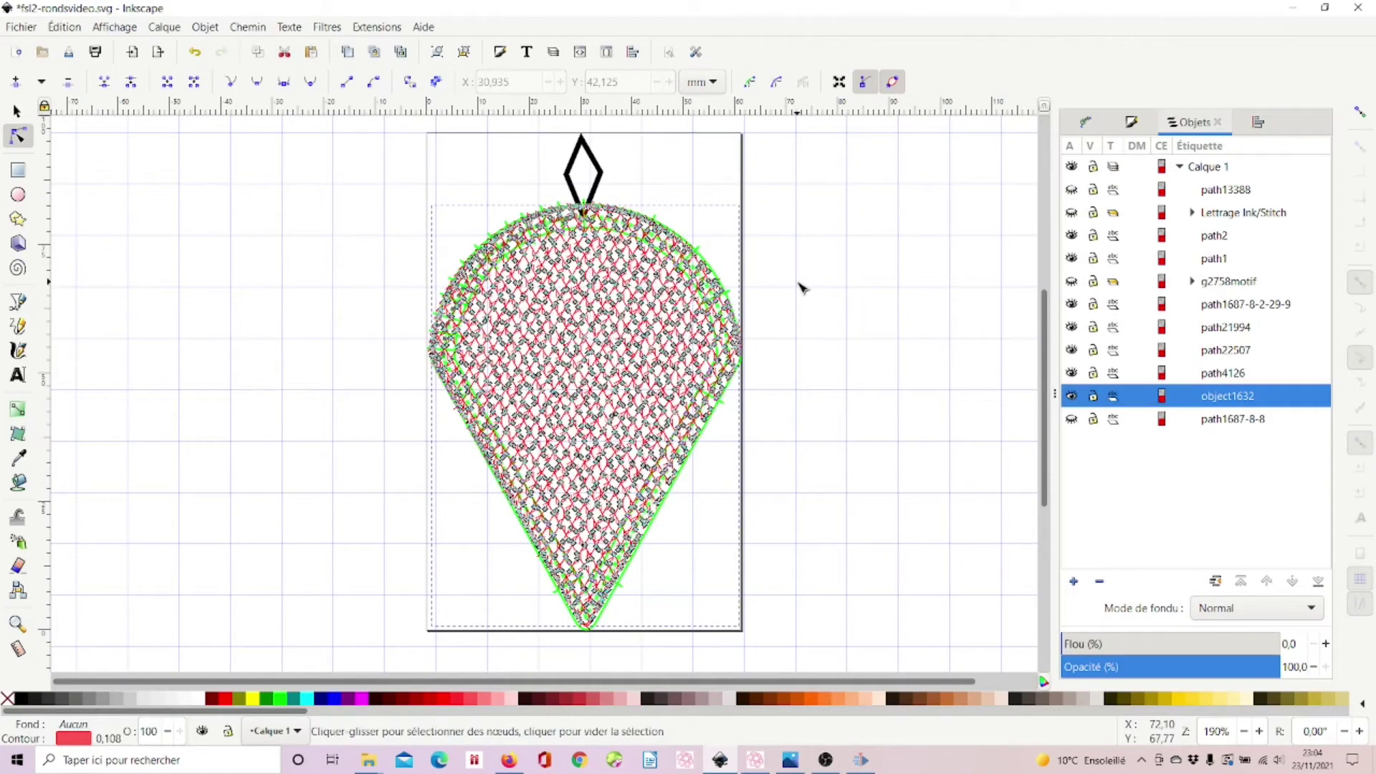
pyautogui.press('s')
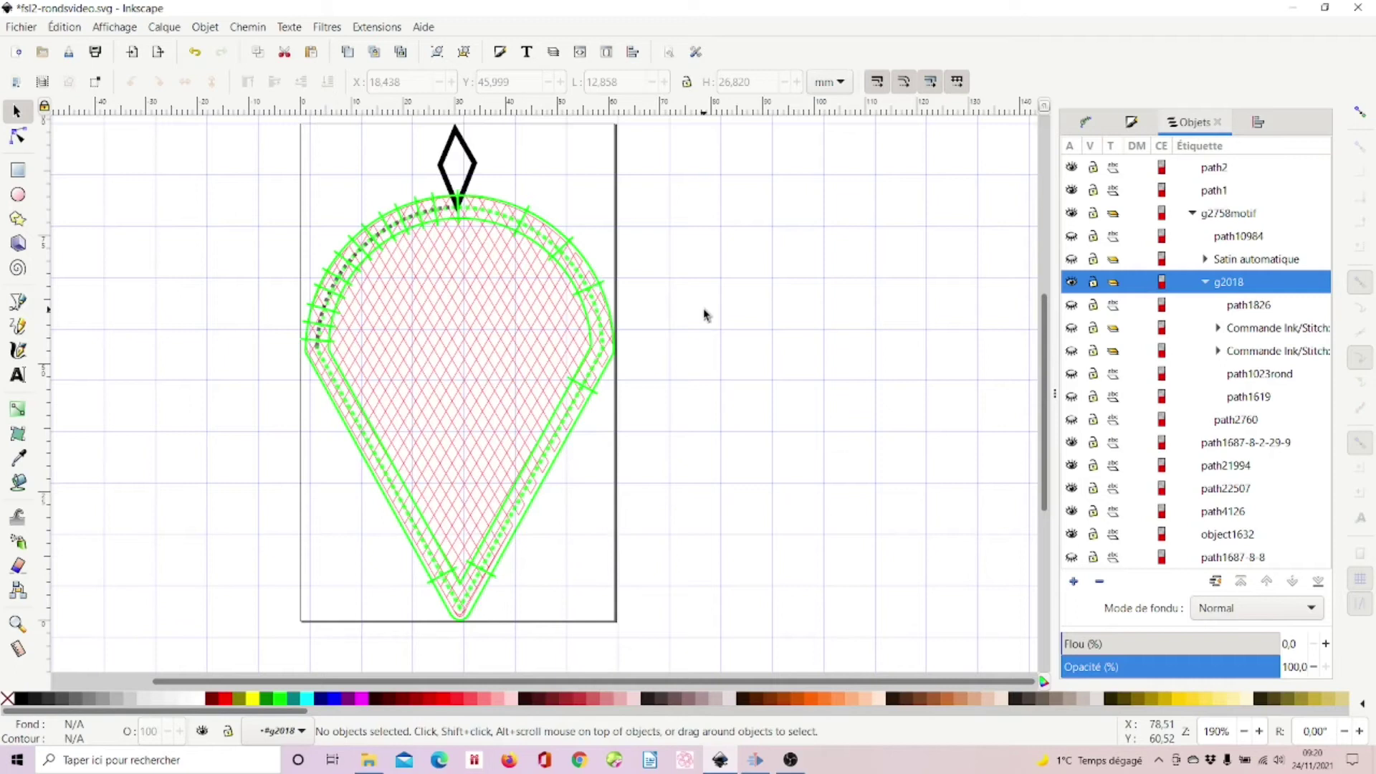
# Leave group g2018 for its parent g2758motif, and show the filled circle path1023rond and the Satin automatique group of rings.
pyautogui.doubleClick(704, 314)
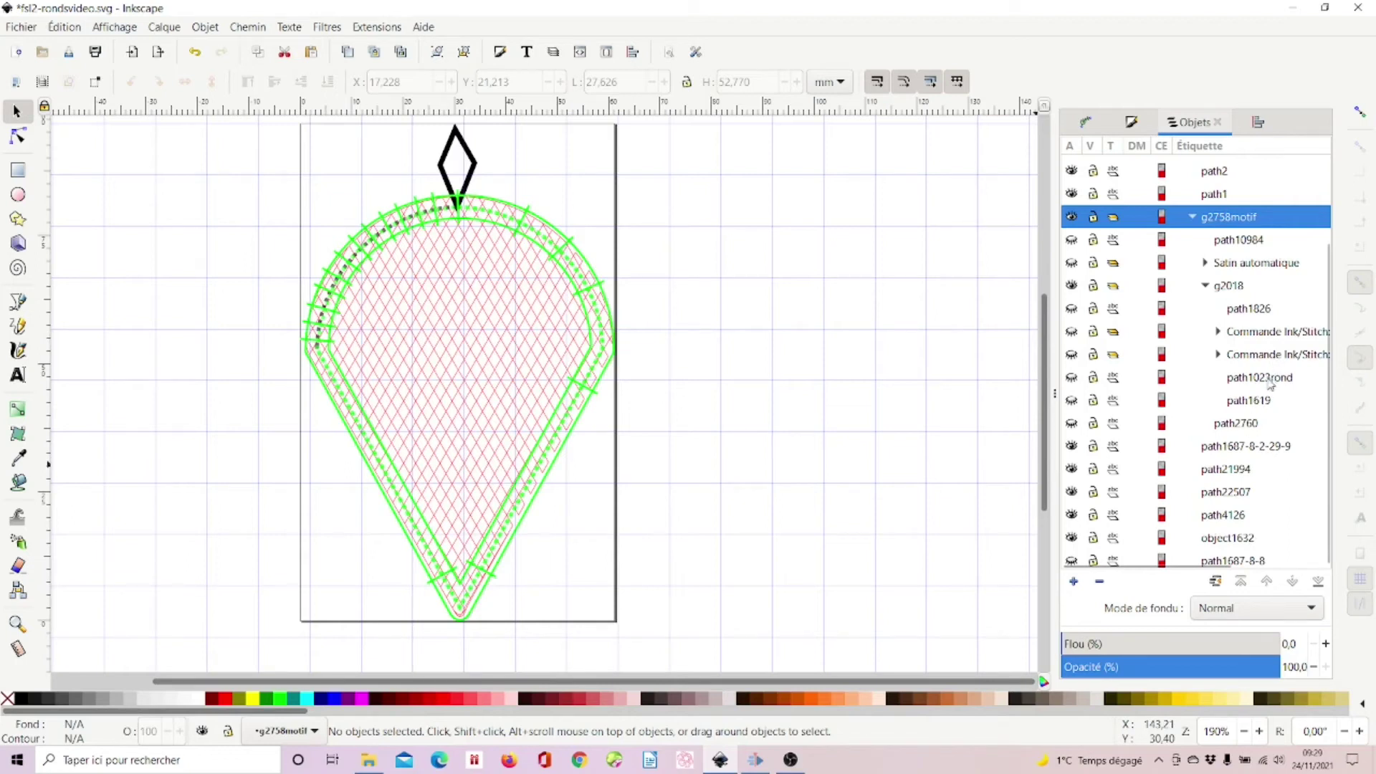
pyautogui.click(1072, 378)
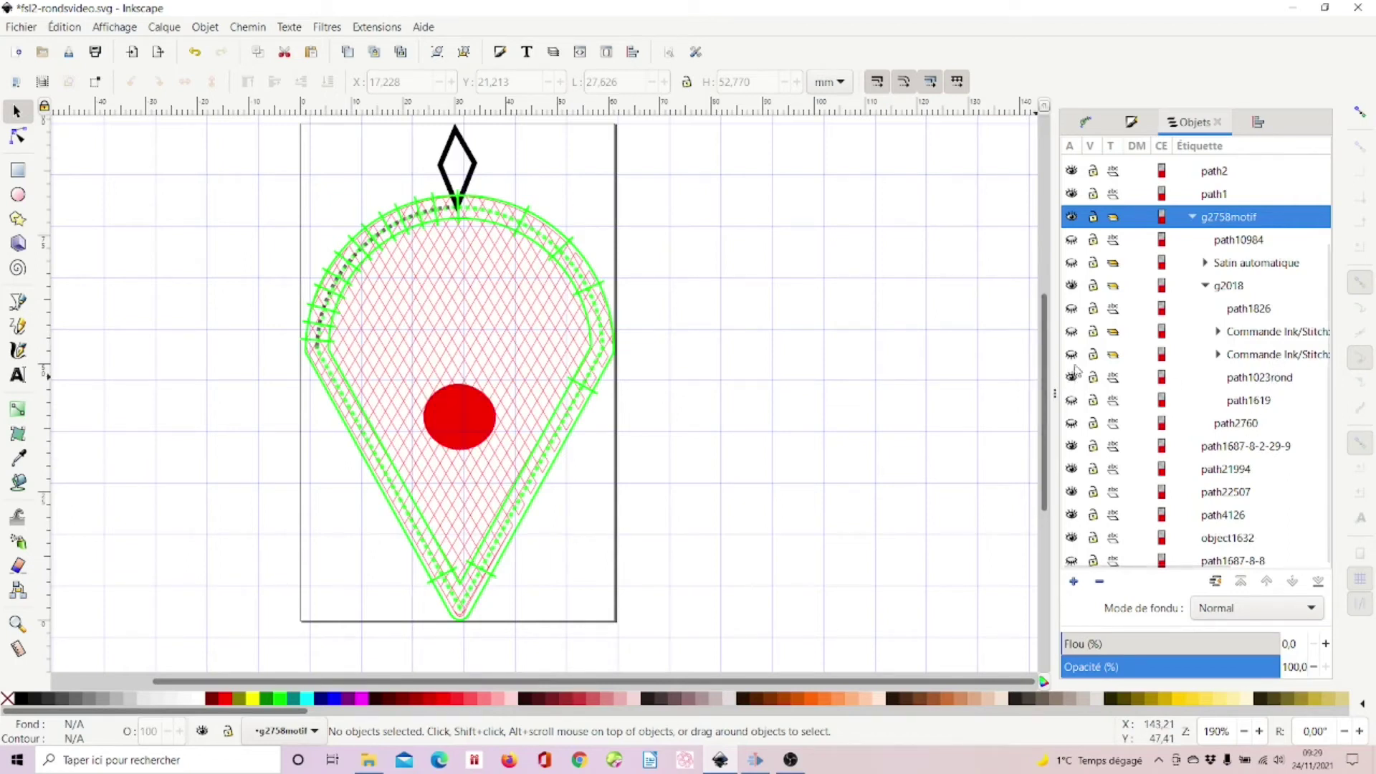
pyautogui.click(1072, 263)
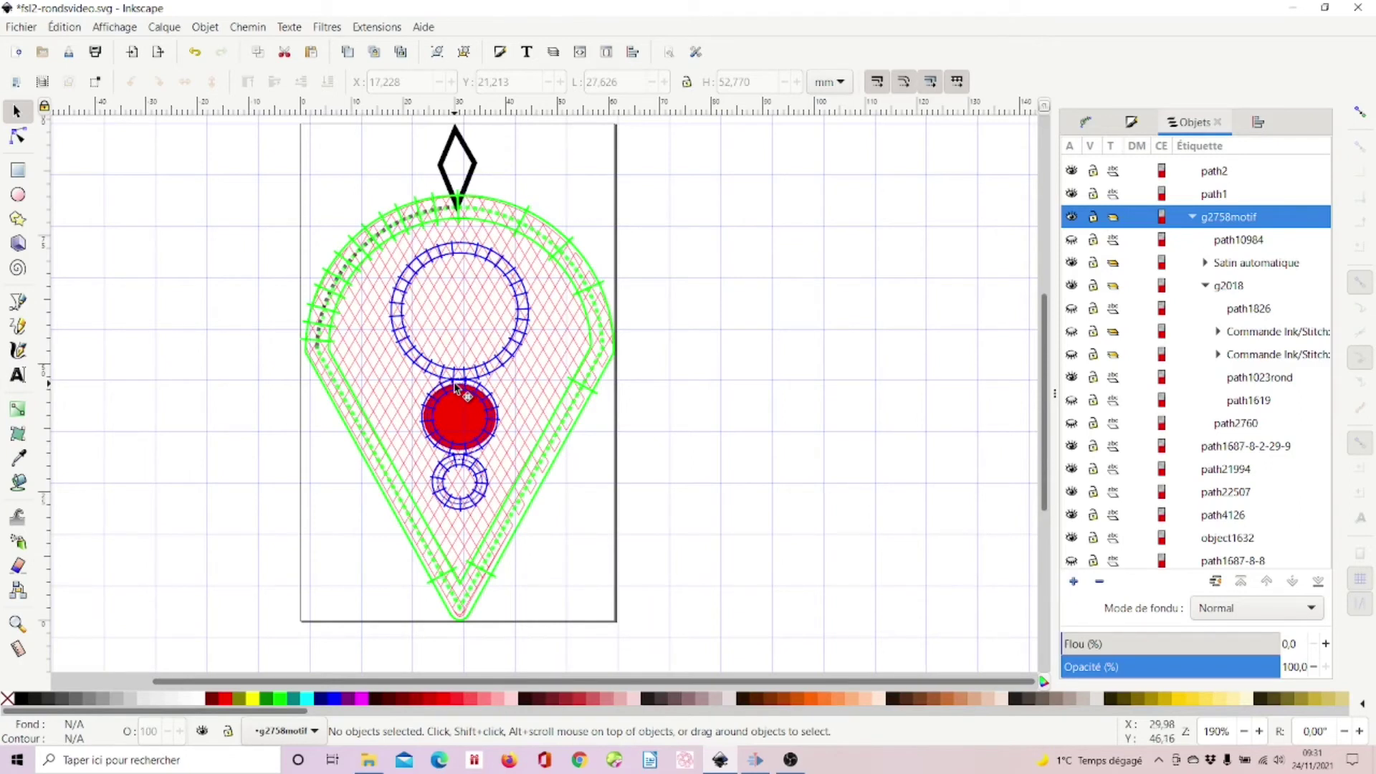
pyautogui.hotkey('ctrl', 'BackSpace')
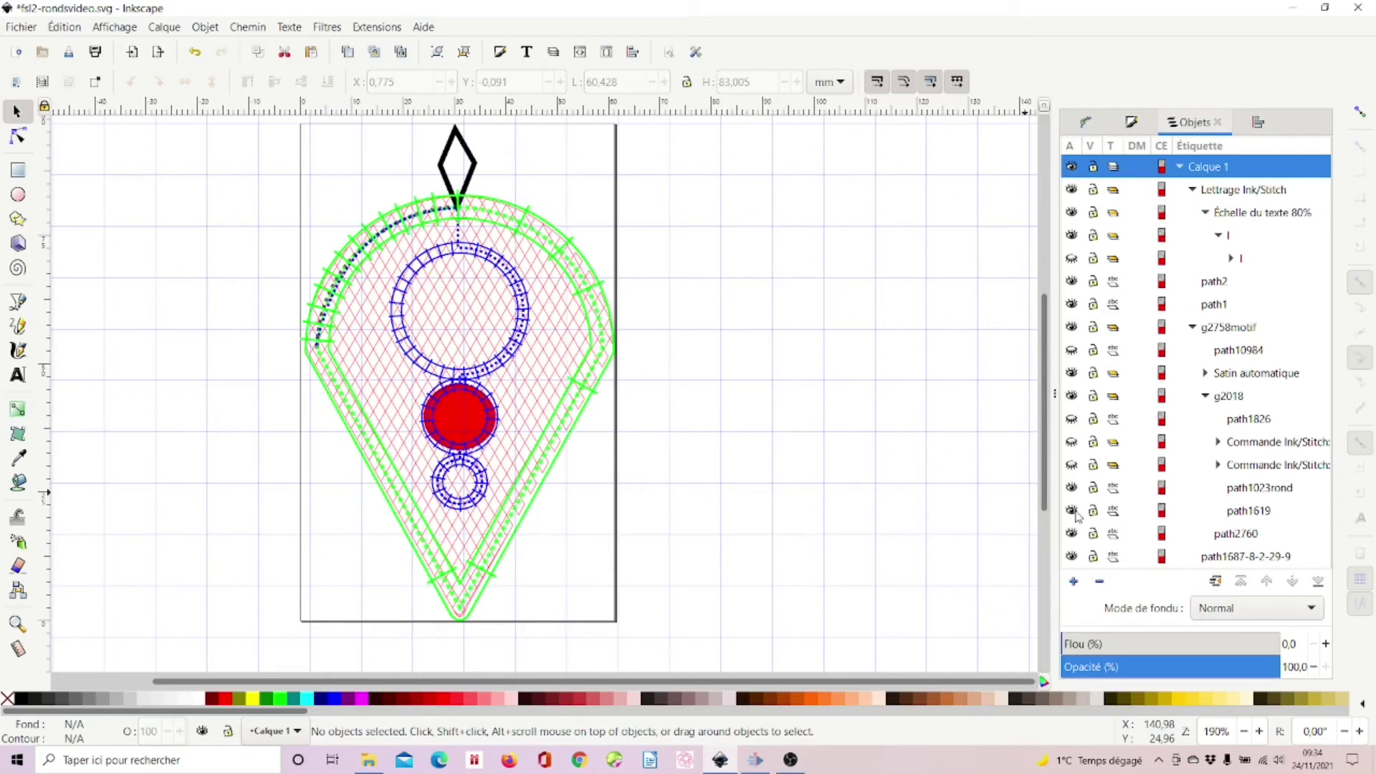
# Hide and show path1619 again to examine how its dotted path links the rings around the red circle.
pyautogui.click(1073, 511)
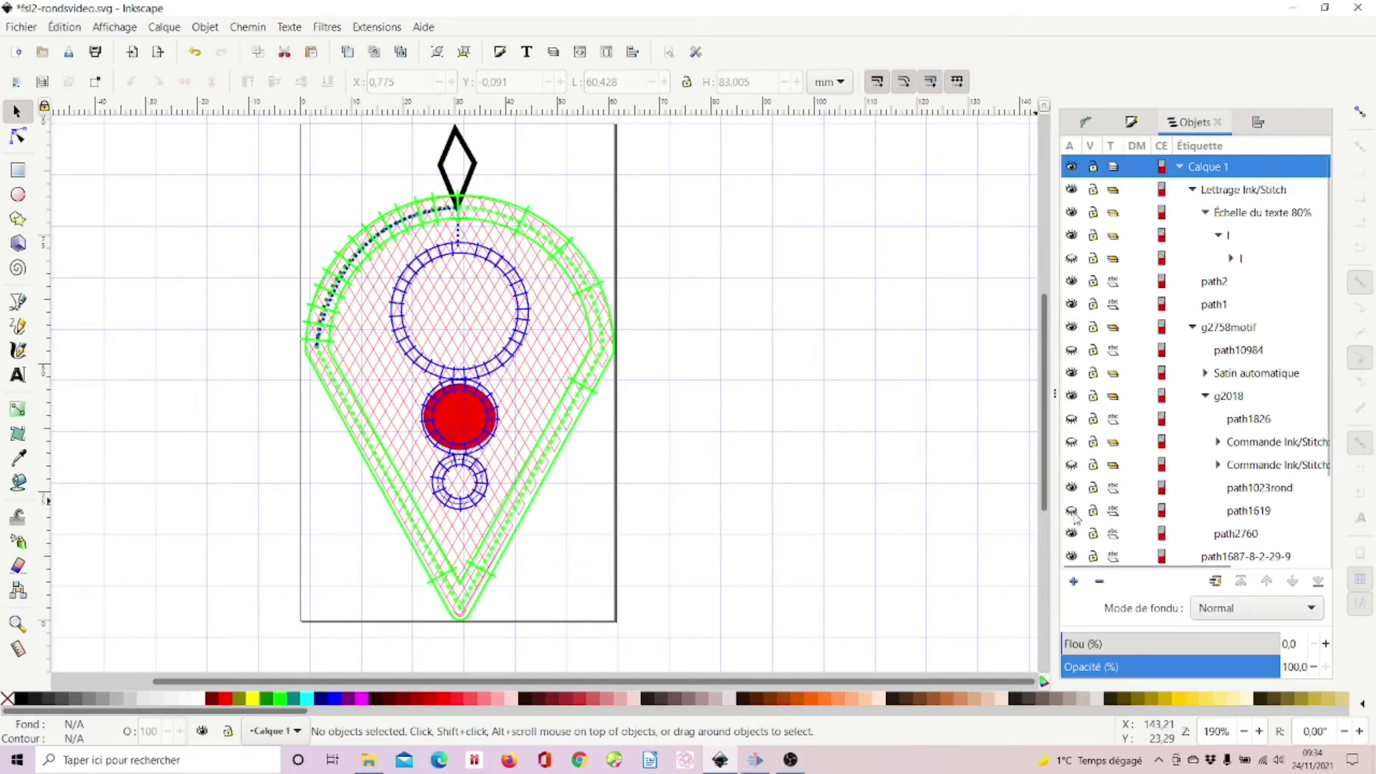
pyautogui.click(1073, 511)
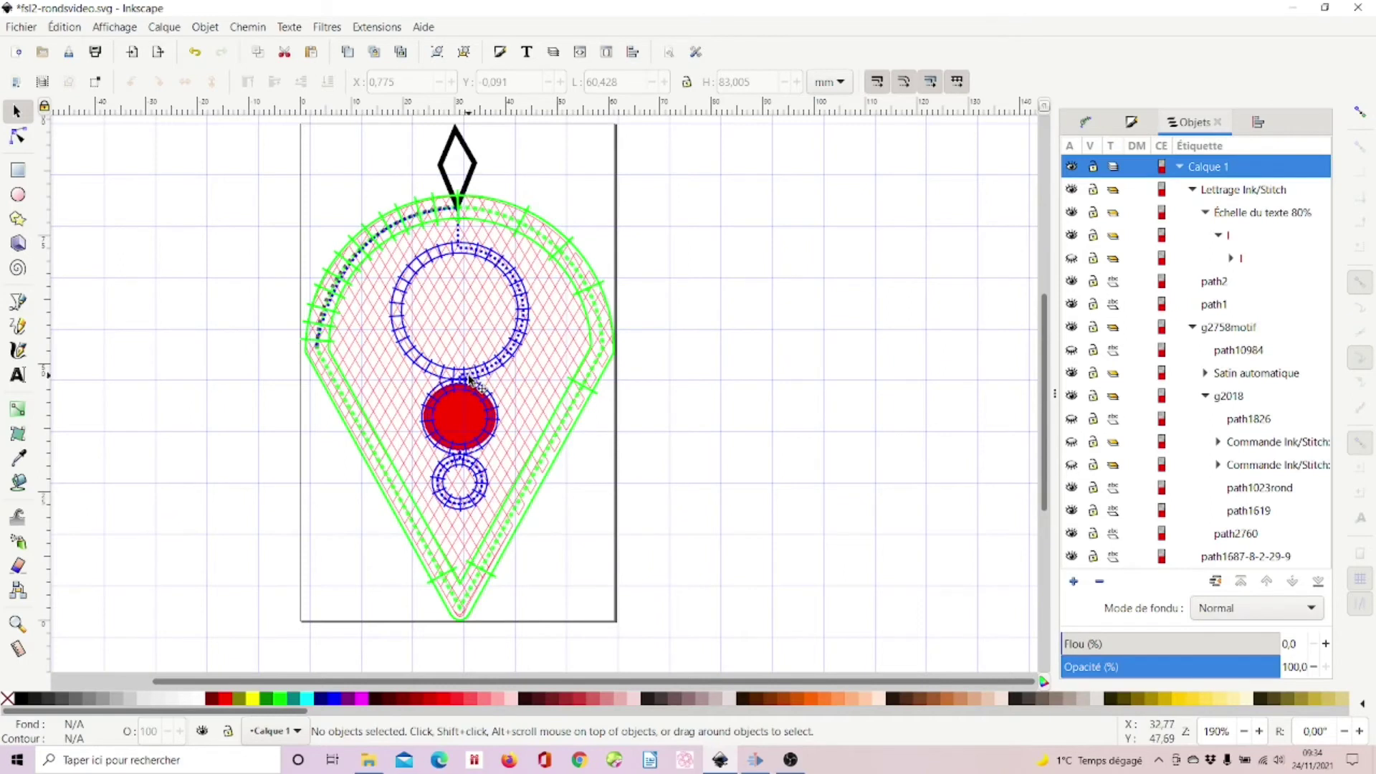
pyautogui.keyDown('ctrl'); pyautogui.scroll(3, 499, 427); pyautogui.keyUp('ctrl')
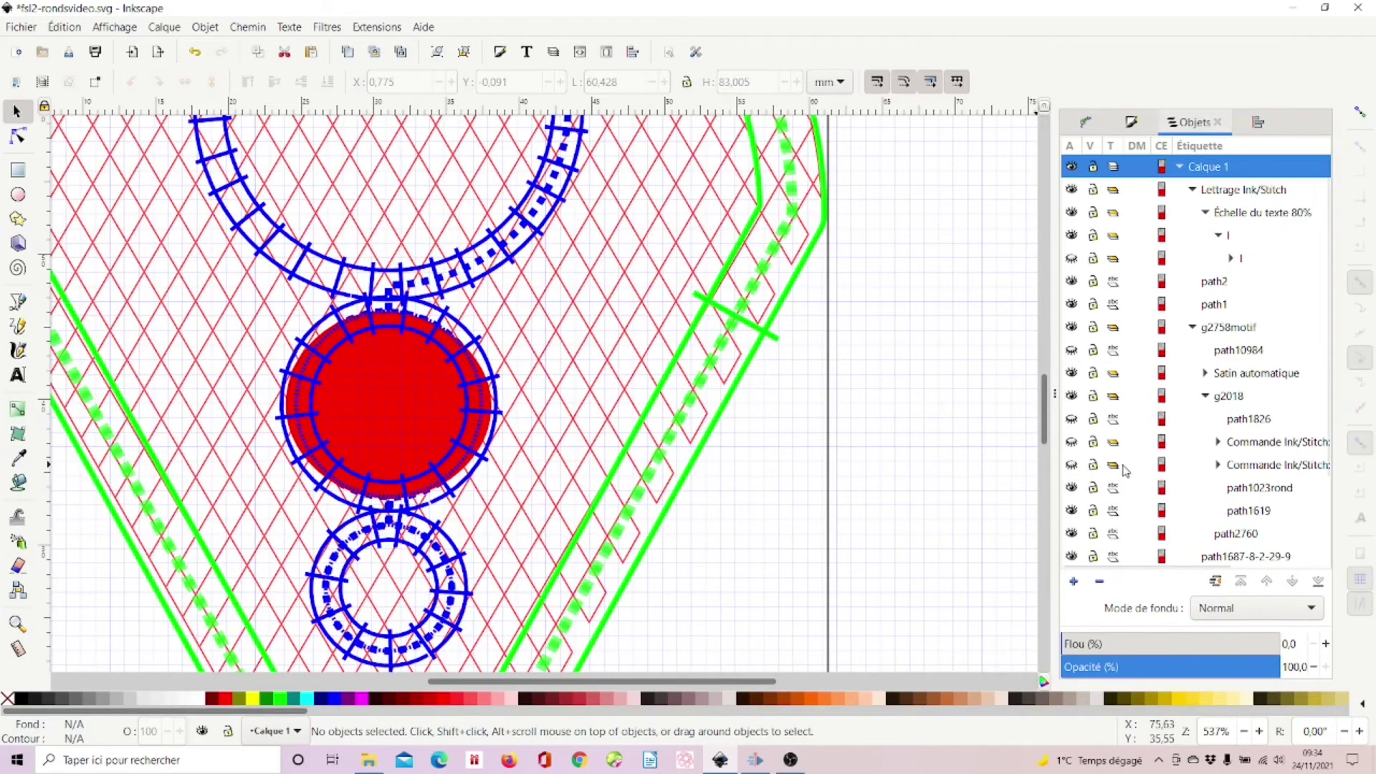
# Hide and show path1023rond twice to examine the filled red circle in the middle ring.
pyautogui.scroll(-2, 838, 423)
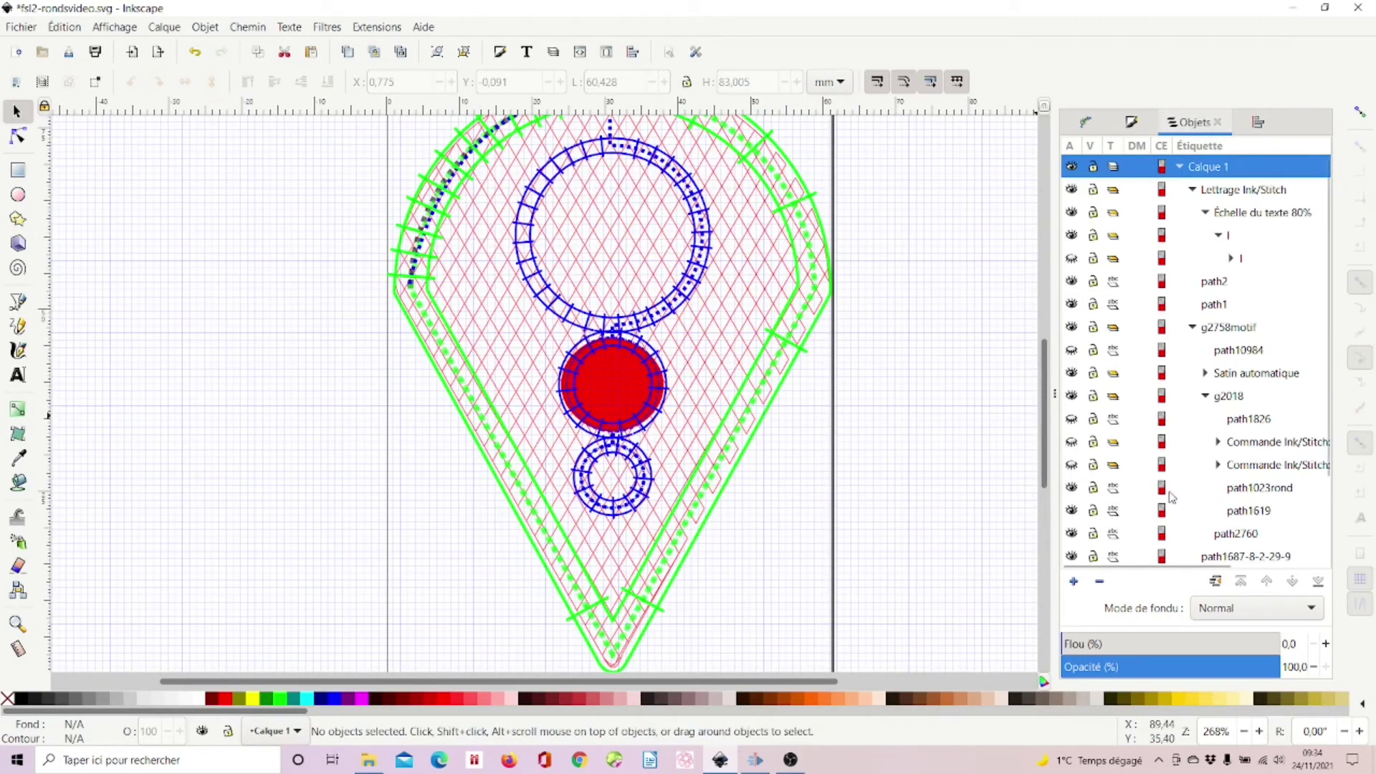
pyautogui.click(1073, 488)
pyautogui.click(1073, 489)
pyautogui.click(1074, 488)
pyautogui.click(1073, 488)
# Show both Ink/Stitch command groups of g2018 and path1826, the dotted path completing the large ring.
pyautogui.click(1071, 466)
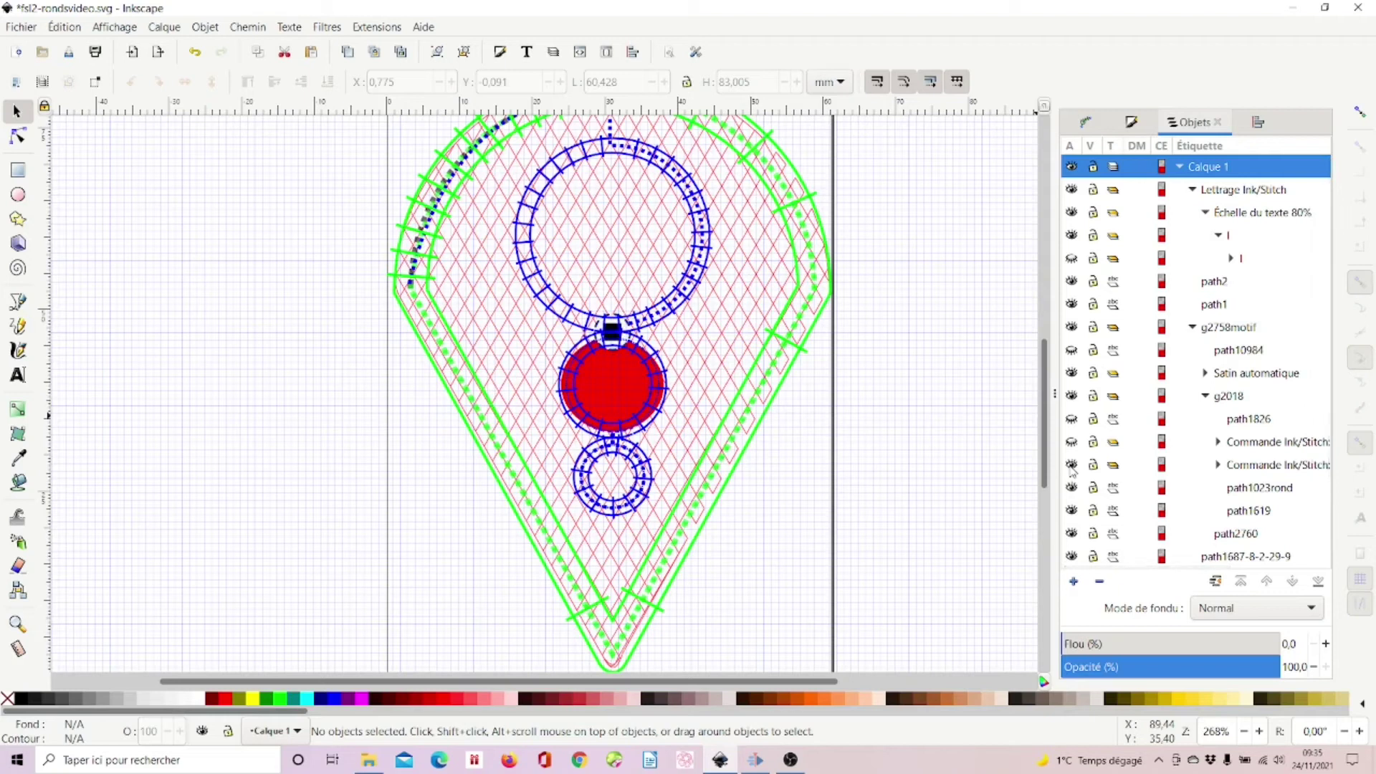
pyautogui.click(1072, 442)
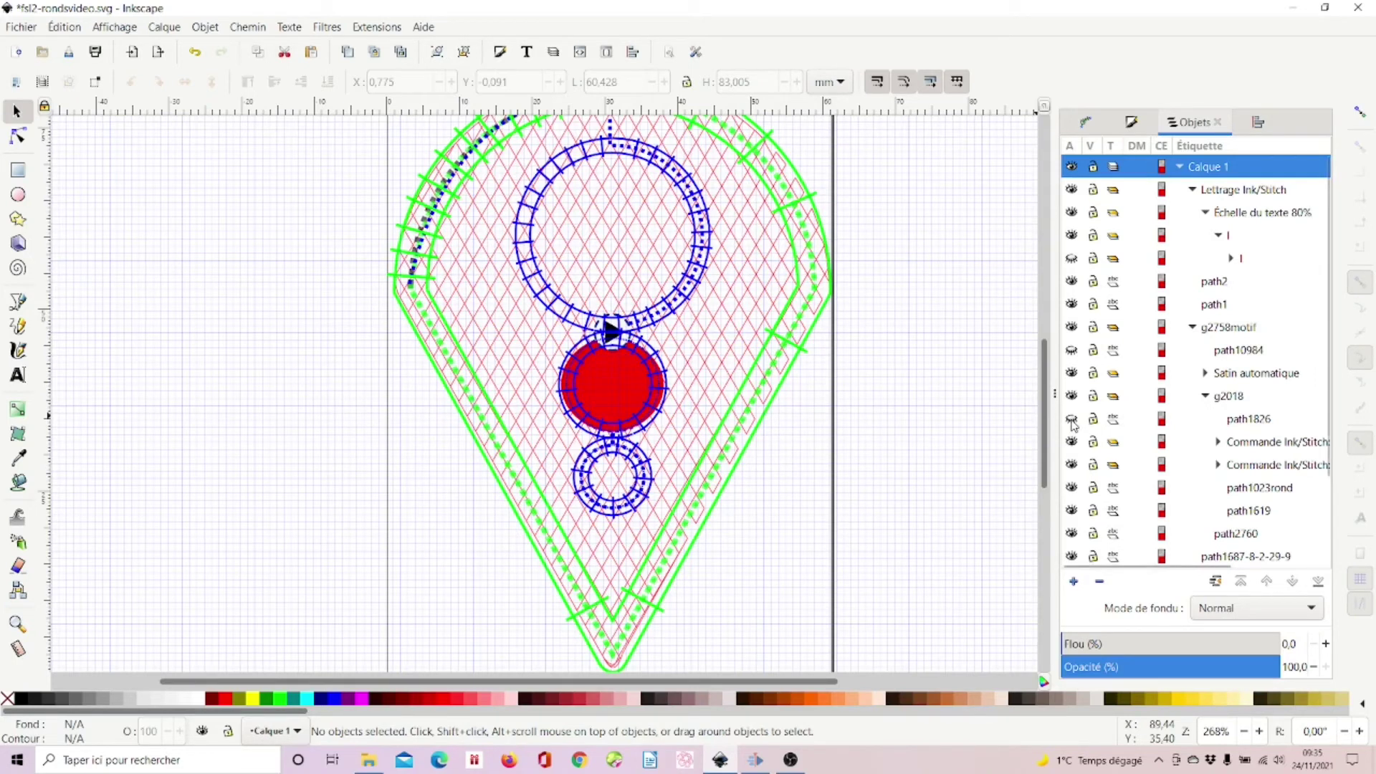
pyautogui.click(1072, 420)
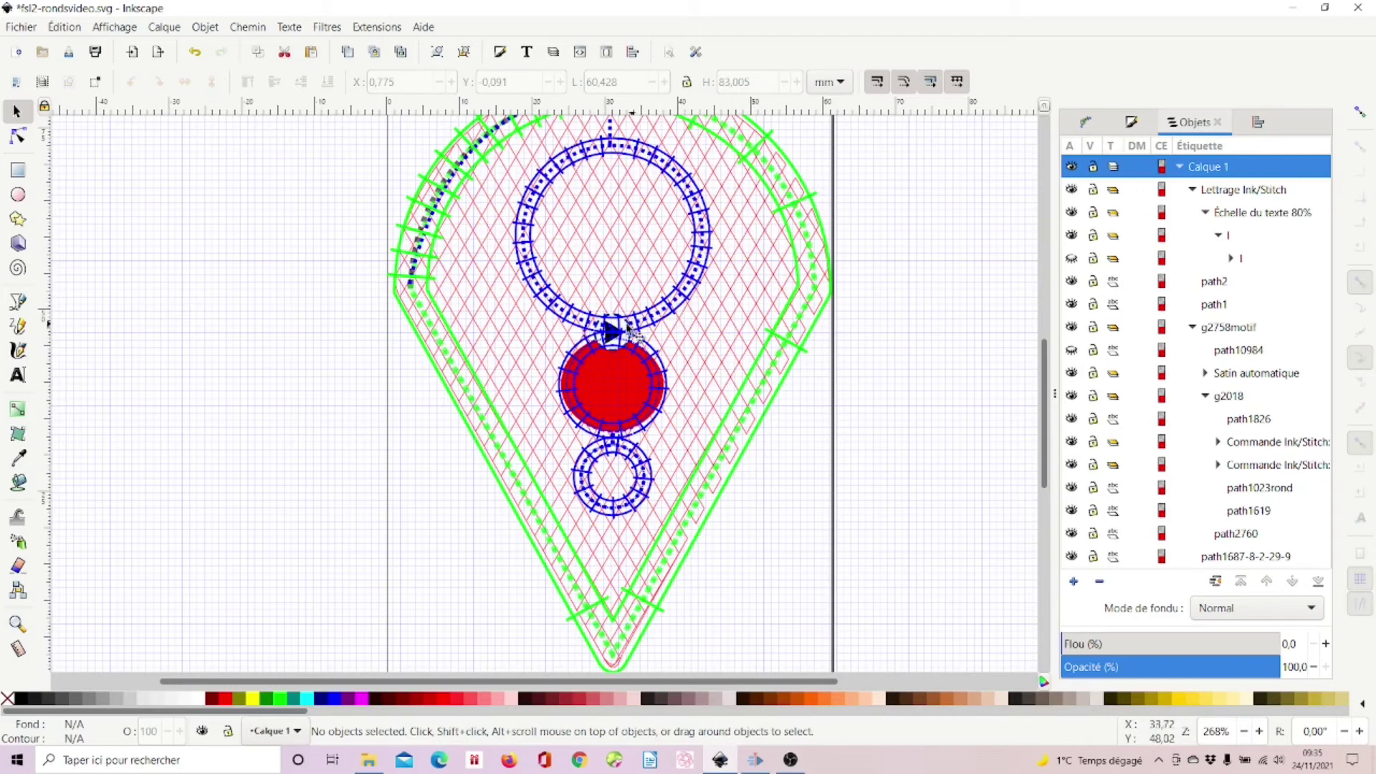
# Temporarily hide the Satin automatique group and path1023rond to examine the dotted circles, select path1023rond and show it again.
pyautogui.click(1071, 374)
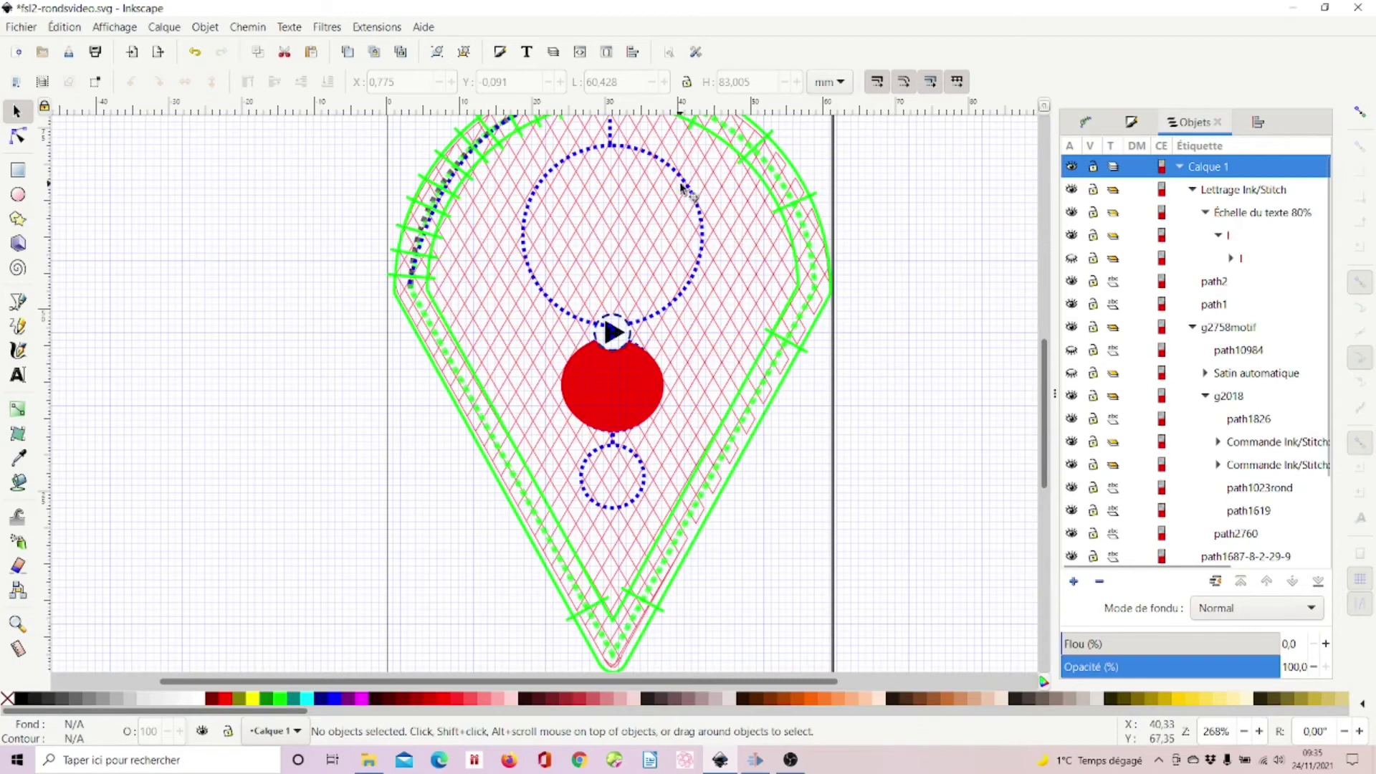
pyautogui.scroll(2, 681, 204)
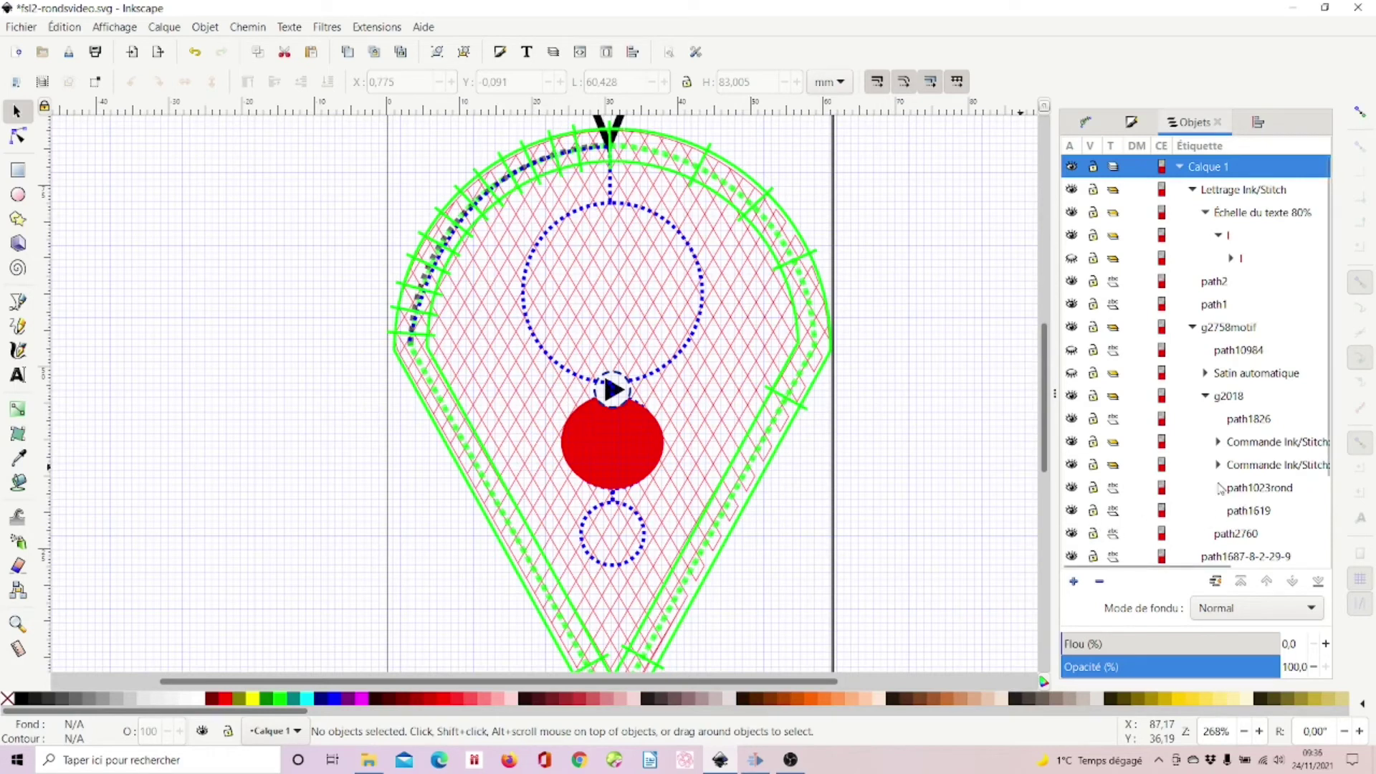
pyautogui.click(1072, 488)
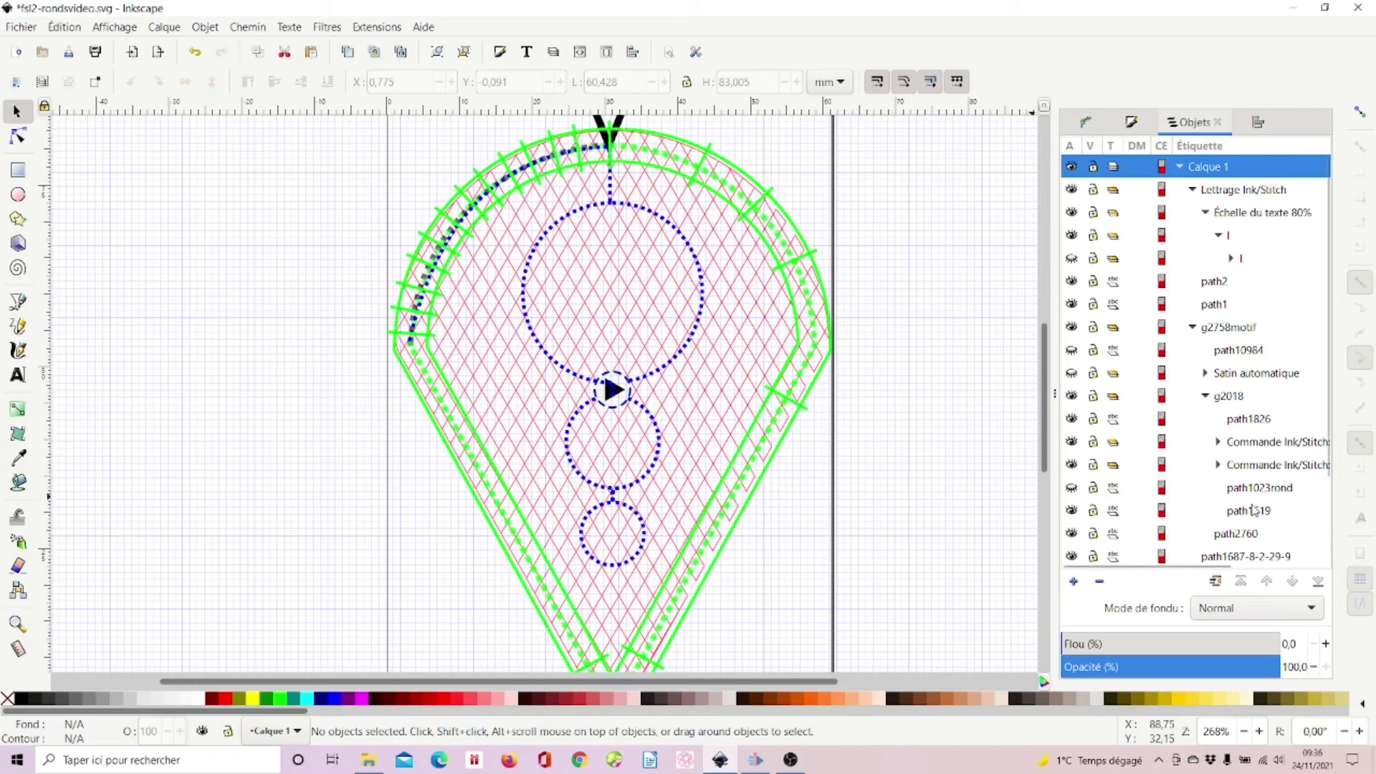
pyautogui.click(1249, 489)
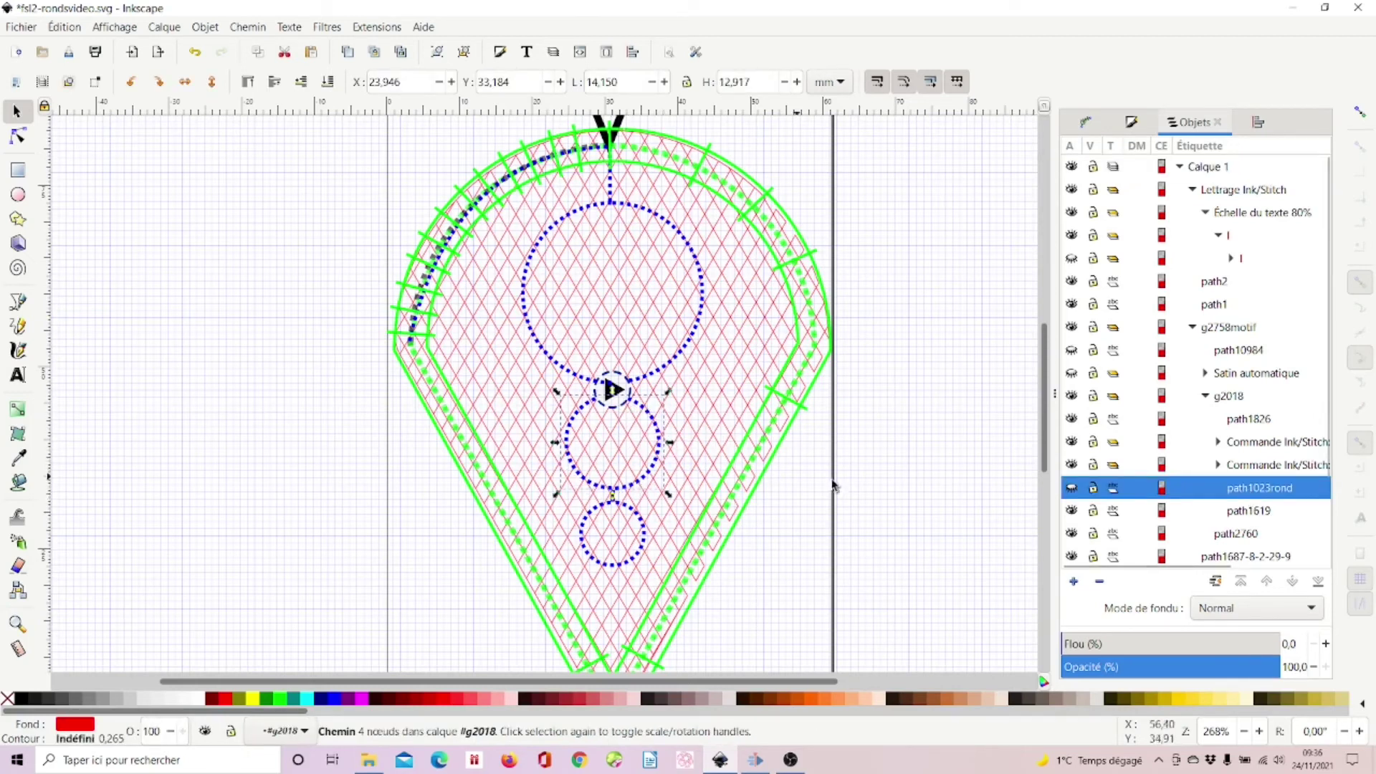
pyautogui.click(1072, 489)
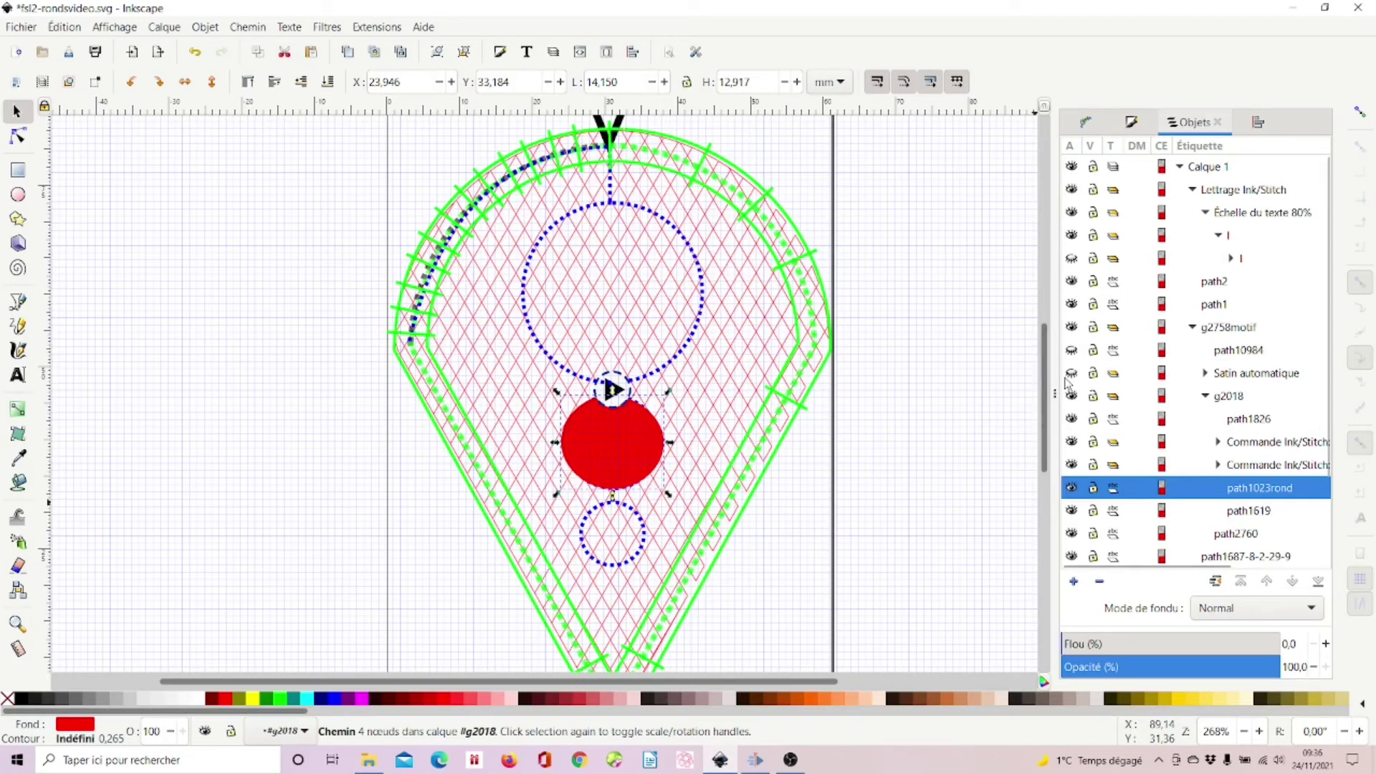
# Show the Satin automatique group, toggling its visibility to compare the rings with and without their satin columns.
pyautogui.click(1072, 373)
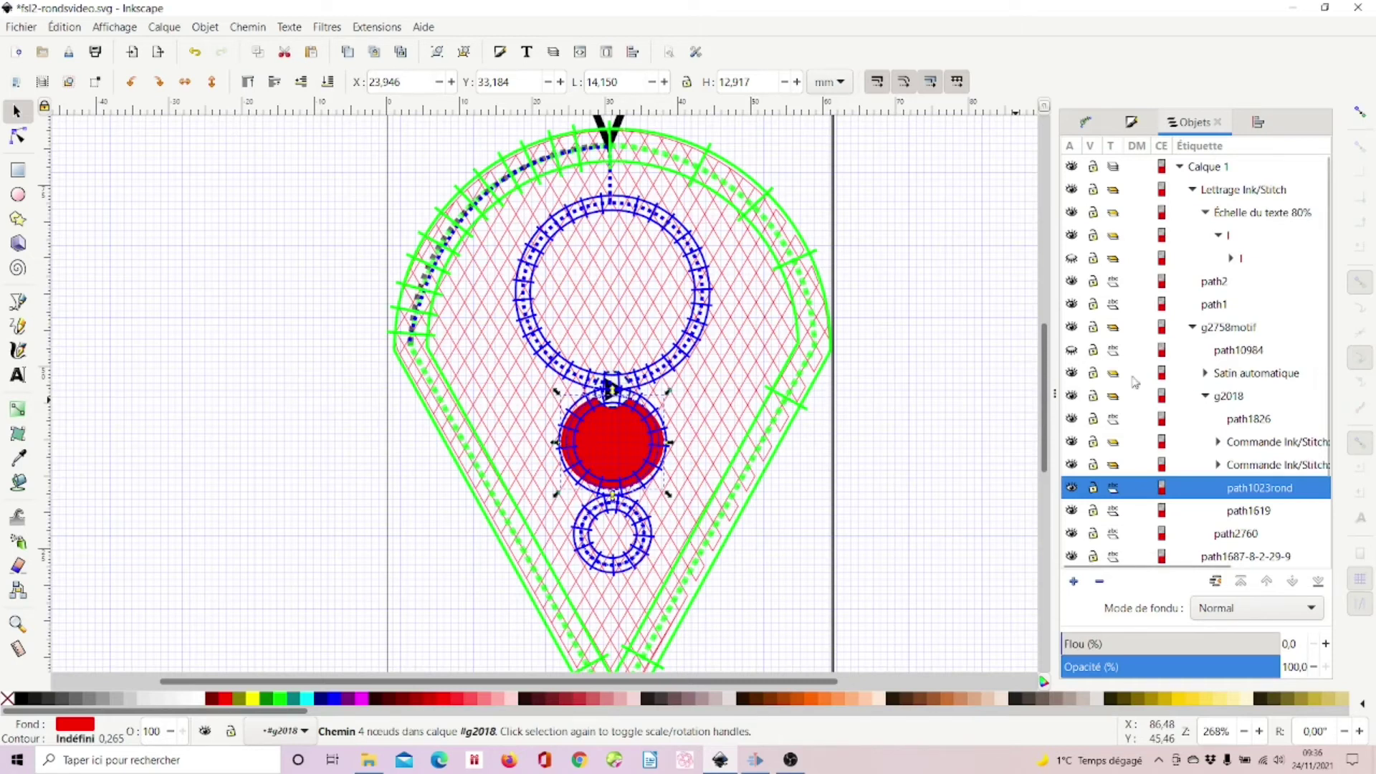
pyautogui.click(1072, 373)
pyautogui.click(1072, 373)
pyautogui.click(1072, 373)
pyautogui.click(1072, 372)
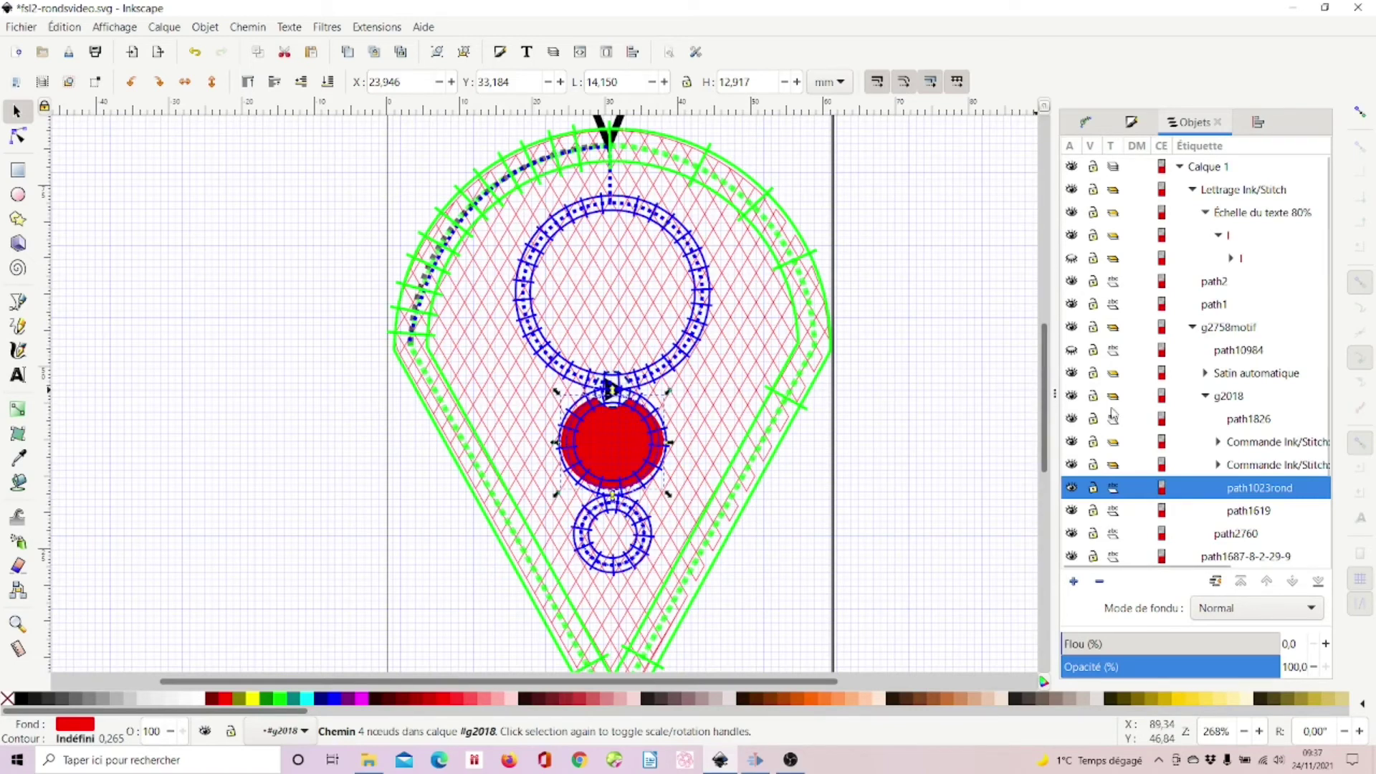
# Hide and show path2760 to examine the dotted path leading along the arch to the large ring.
pyautogui.scroll(-3, 1144, 420)
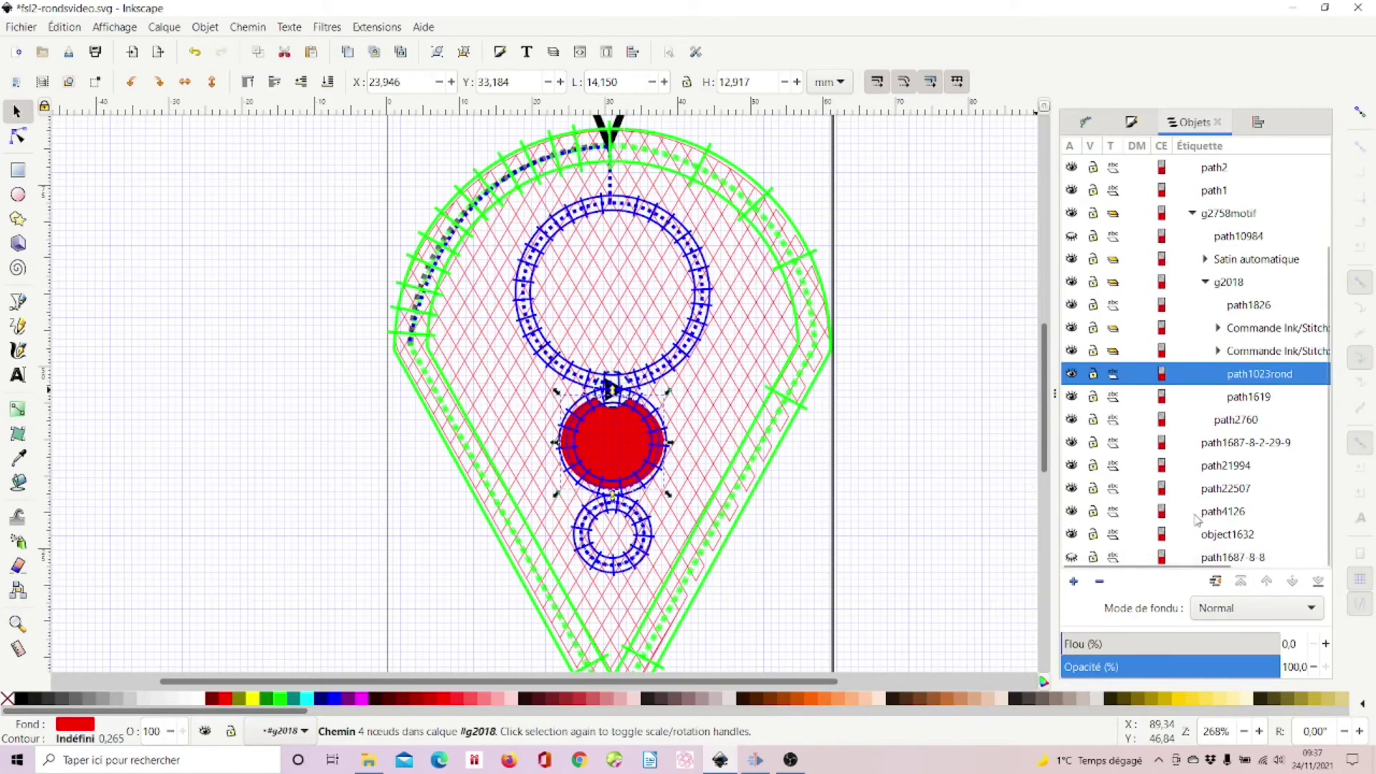
pyautogui.click(1072, 420)
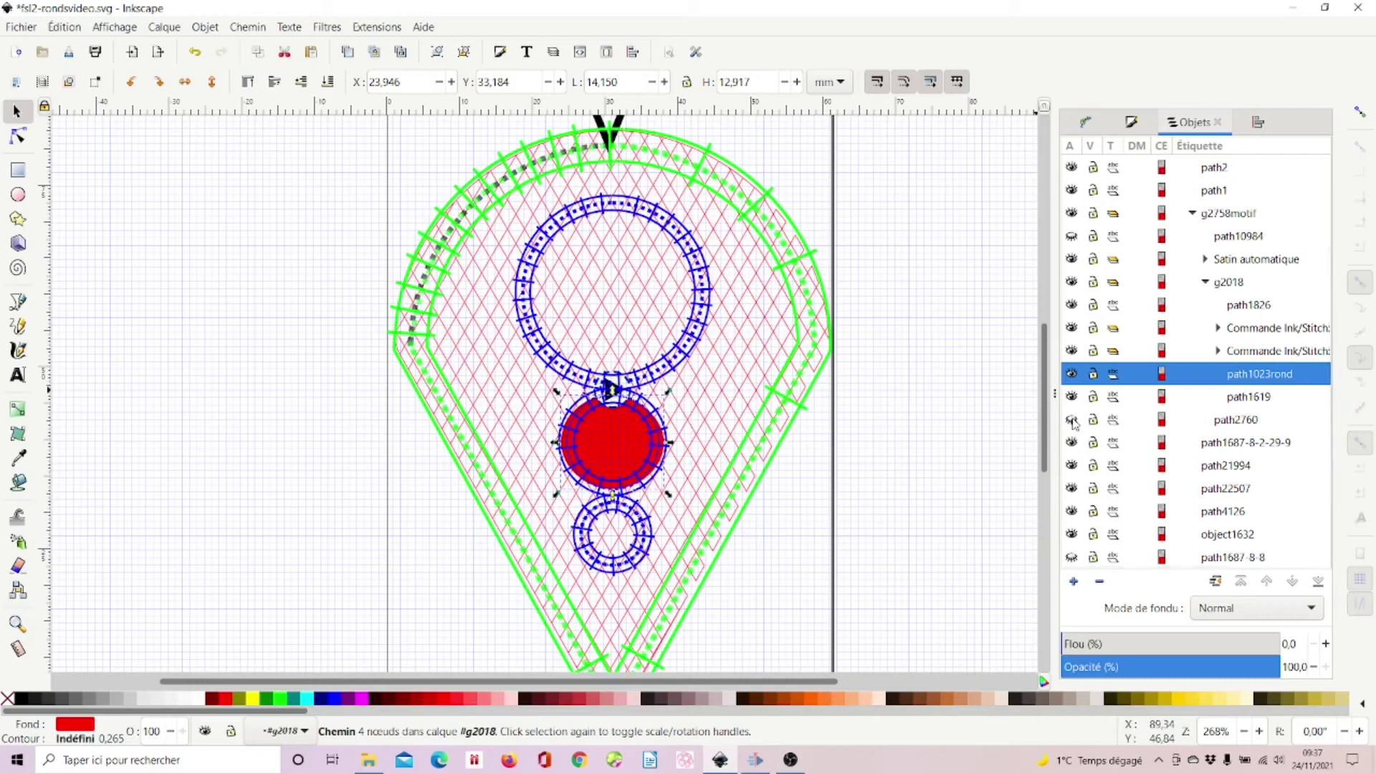
pyautogui.click(1071, 420)
# Simulate path2760, g2018 and the Satin automatique group at 128 stitches per second, examine the realistic view and close the simulator.
pyautogui.click(1239, 422)
pyautogui.scroll(3, 1221, 426)
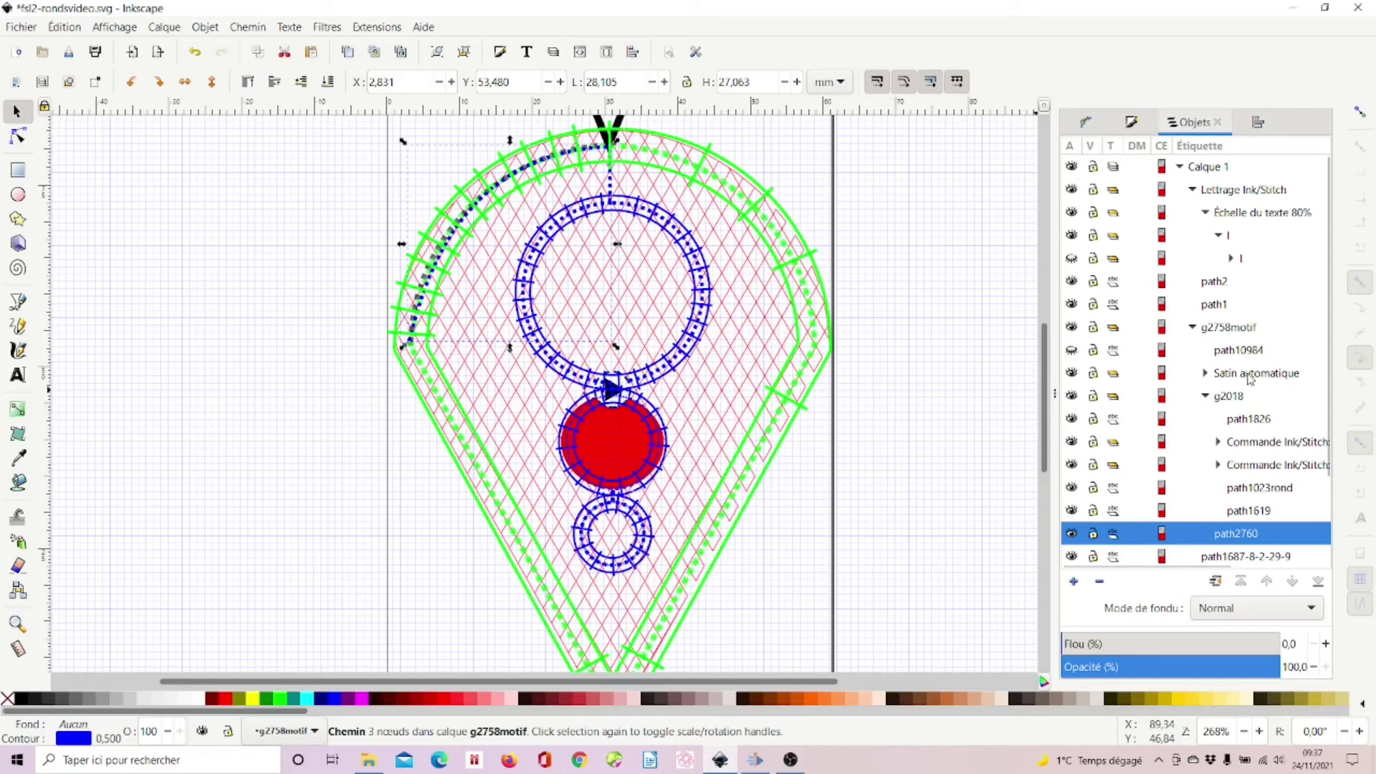
pyautogui.keyDown('shift'); pyautogui.click(1250, 375); pyautogui.keyUp('shift')
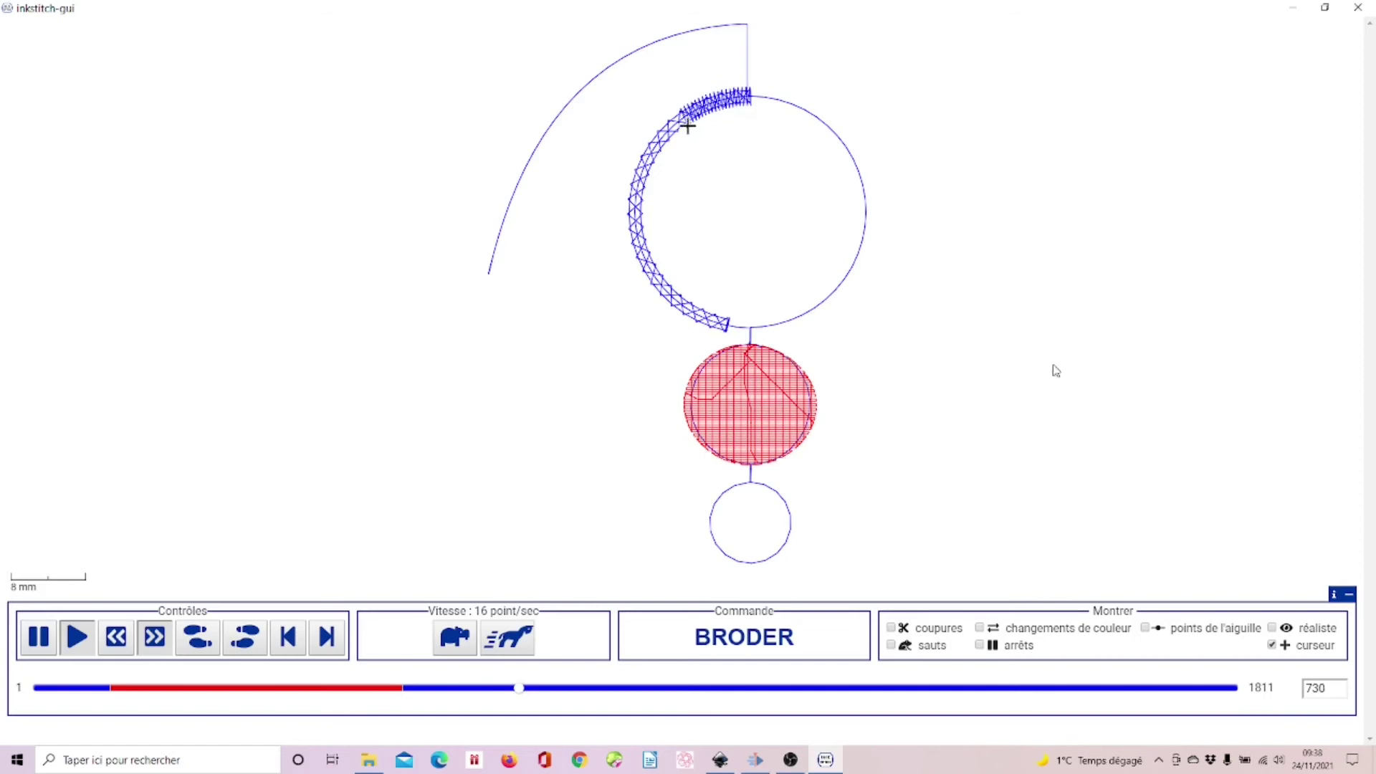
pyautogui.click(512, 639)
pyautogui.click(512, 640)
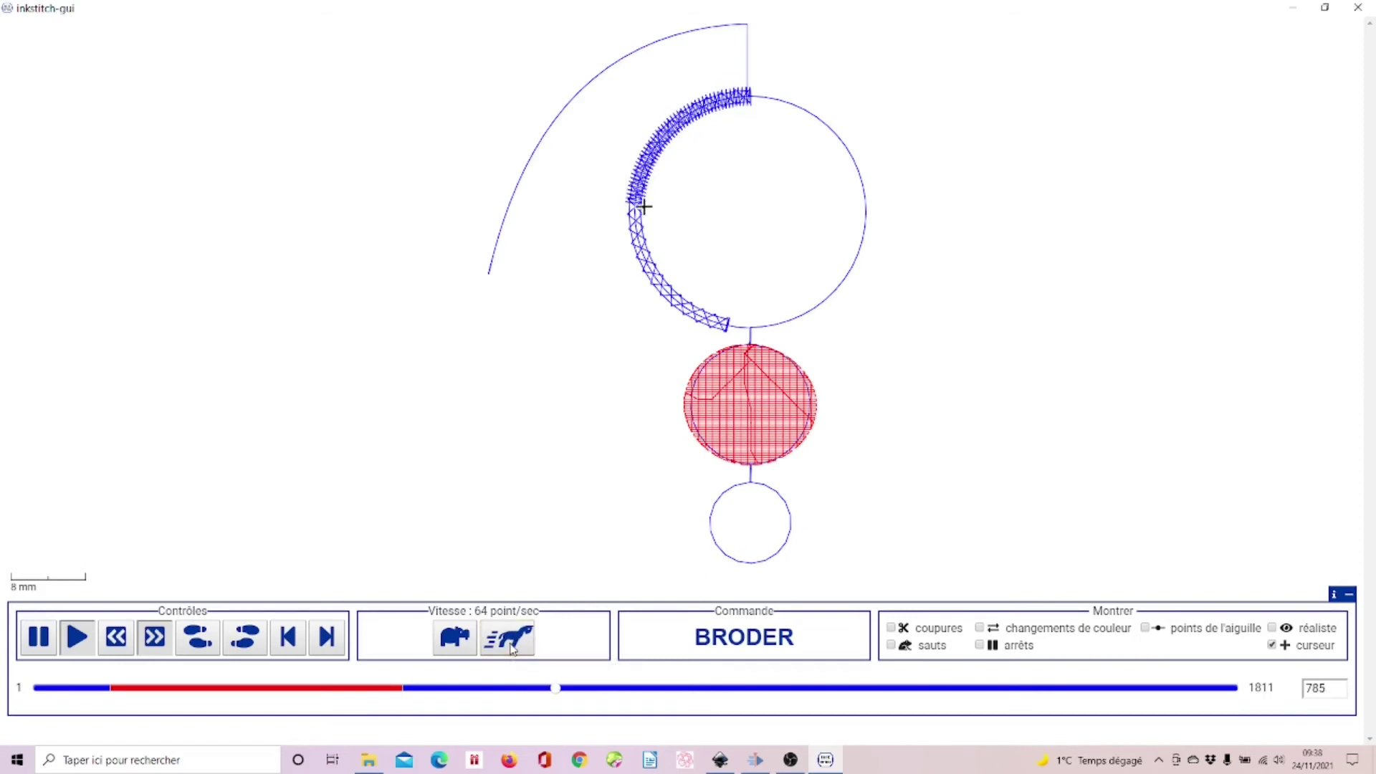
pyautogui.click(512, 639)
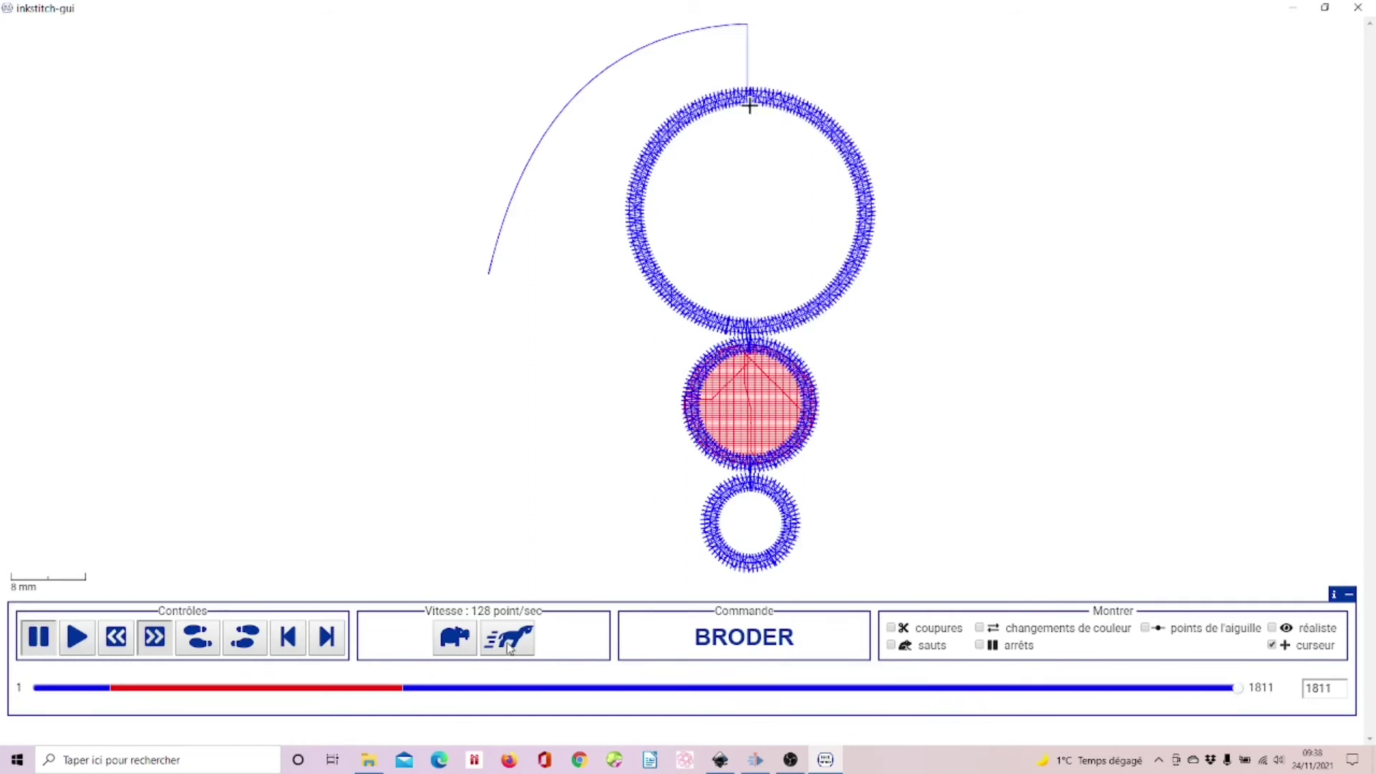
pyautogui.click(1272, 628)
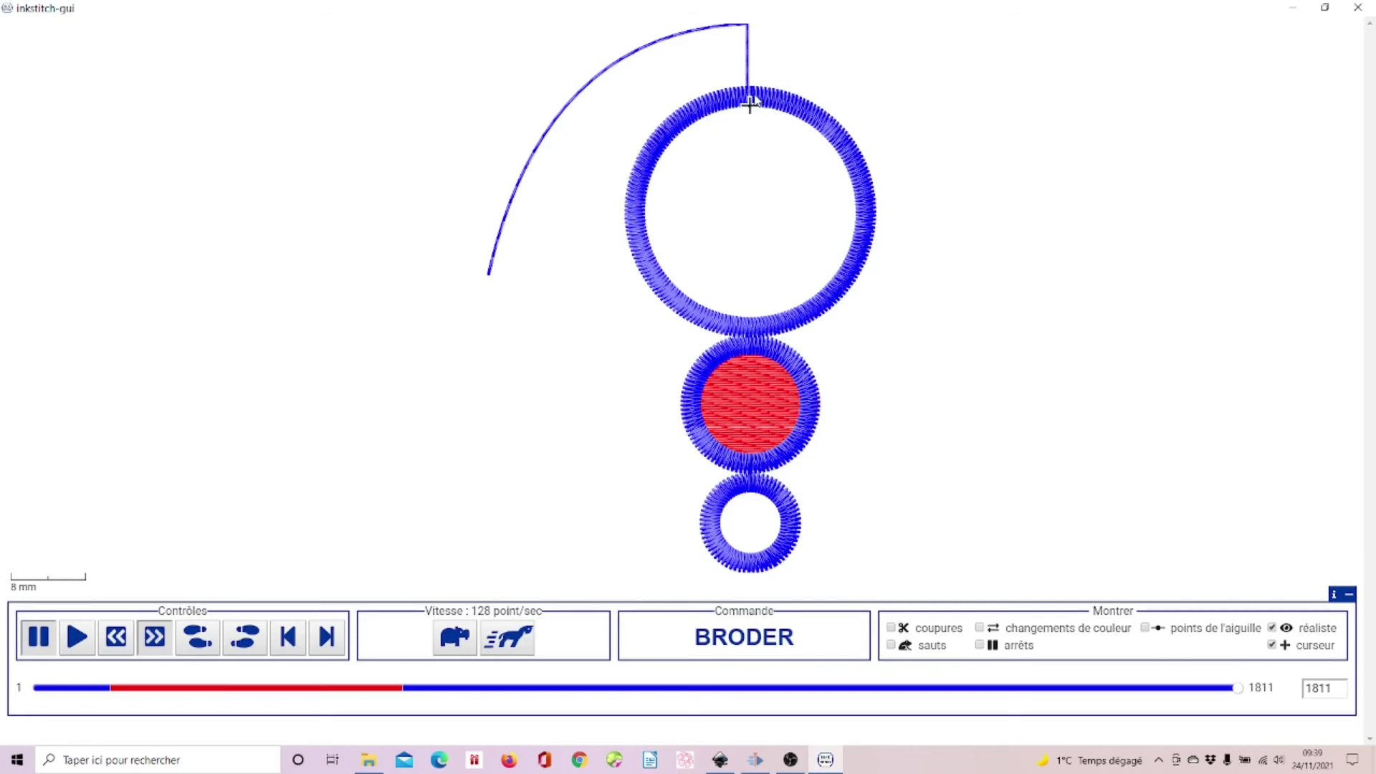
pyautogui.press('Escape')
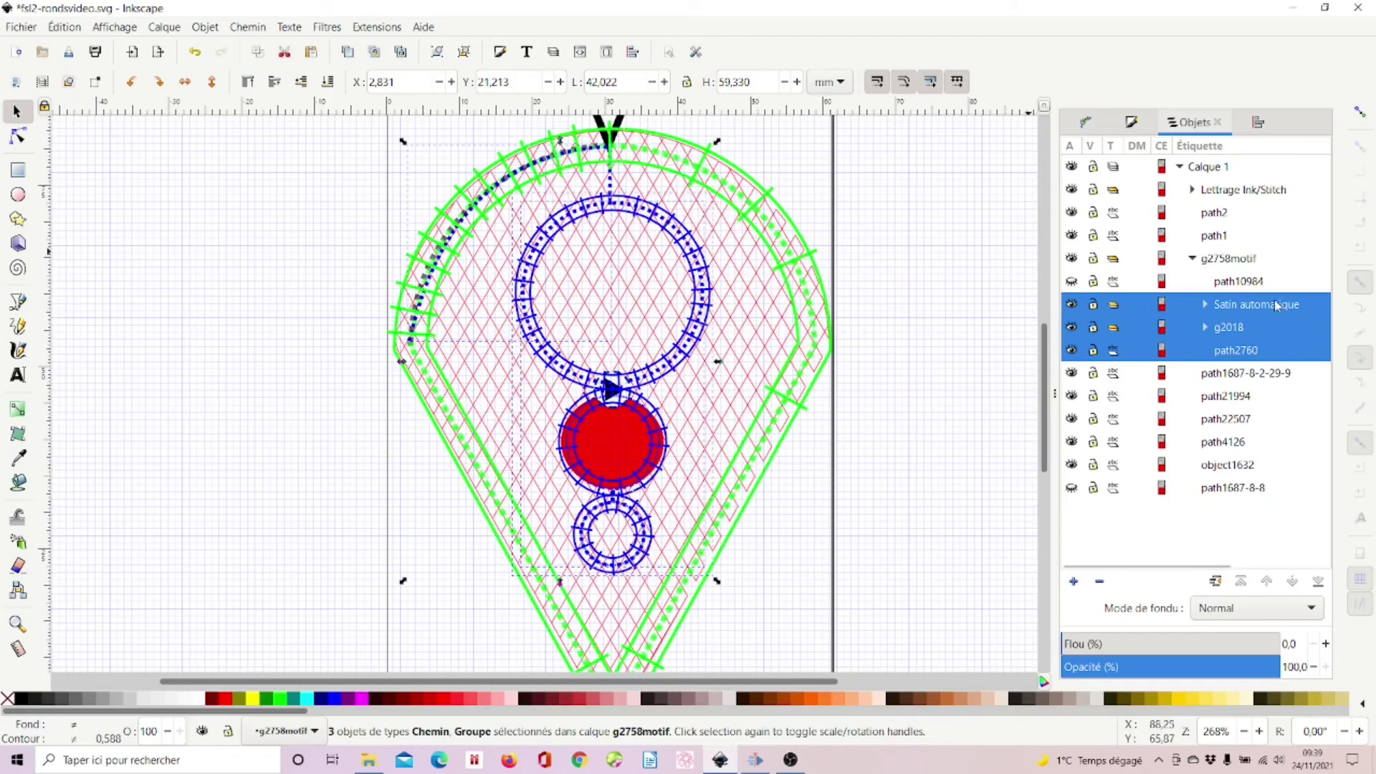
# Show path10984, the black stem below the diamond loop, comparing the design with and without it.
pyautogui.click(1072, 282)
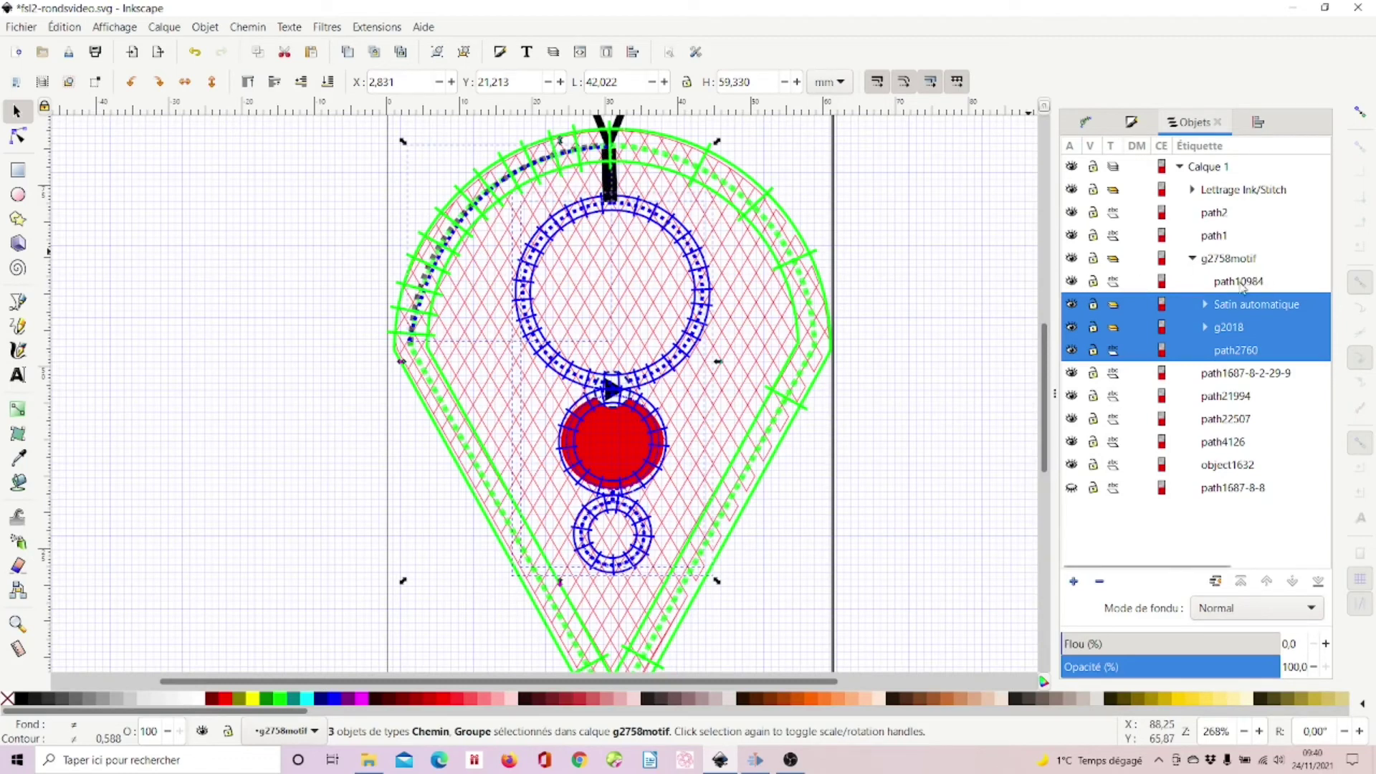
pyautogui.click(1070, 284)
pyautogui.click(1071, 284)
pyautogui.click(1070, 284)
pyautogui.click(1071, 284)
# Shorten path10984 by moving its lower end node up about 0.74 mm, to the outer edge of the large ring.
pyautogui.scroll(2, 610, 208)
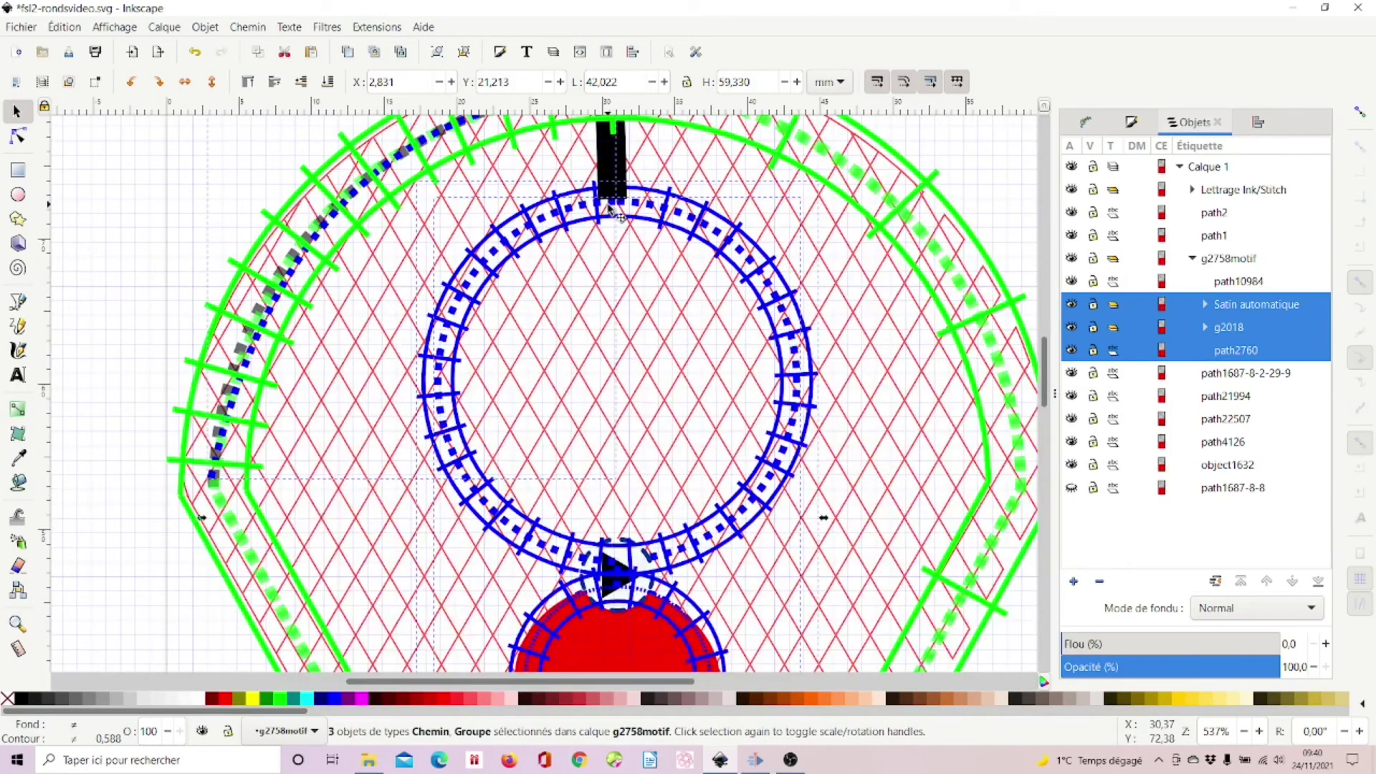
pyautogui.doubleClick(615, 204)
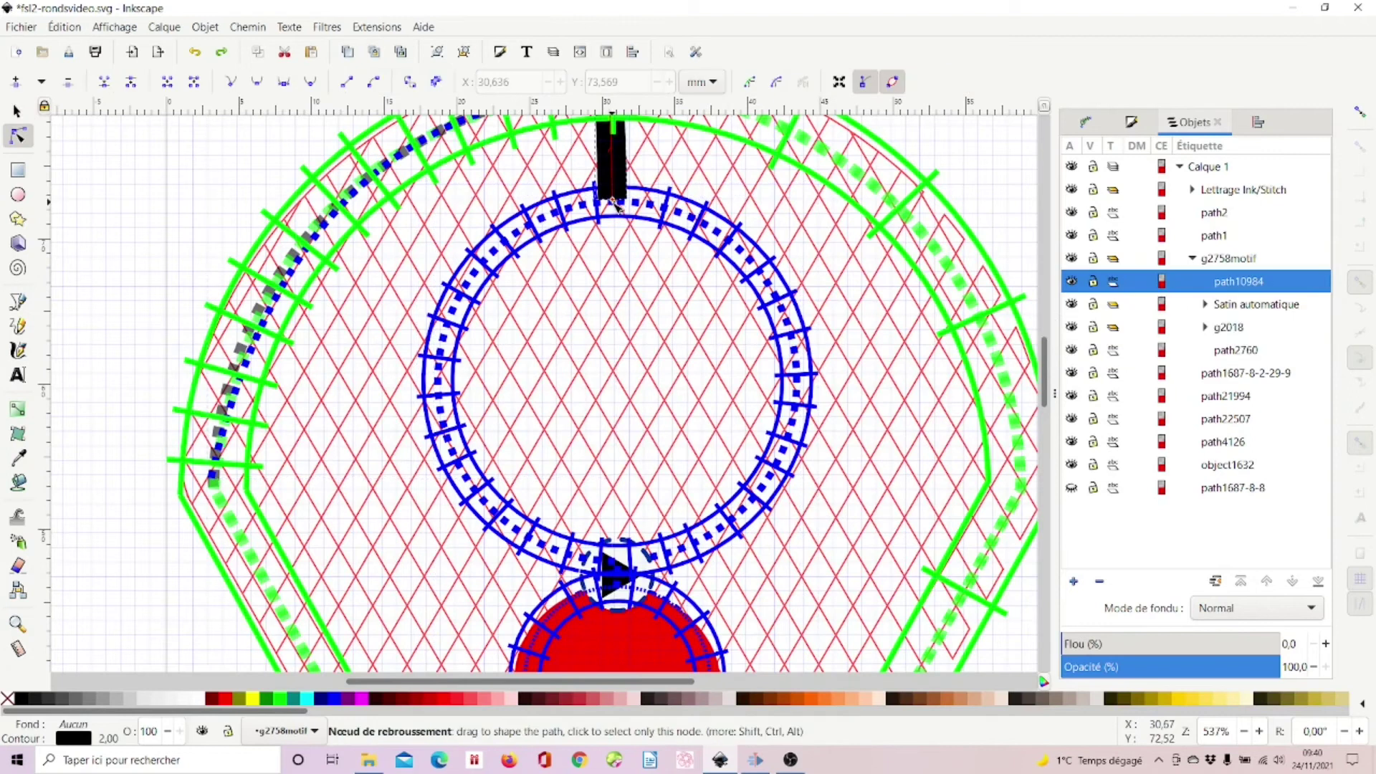
pyautogui.moveTo(614, 204); pyautogui.dragTo(614, 192)
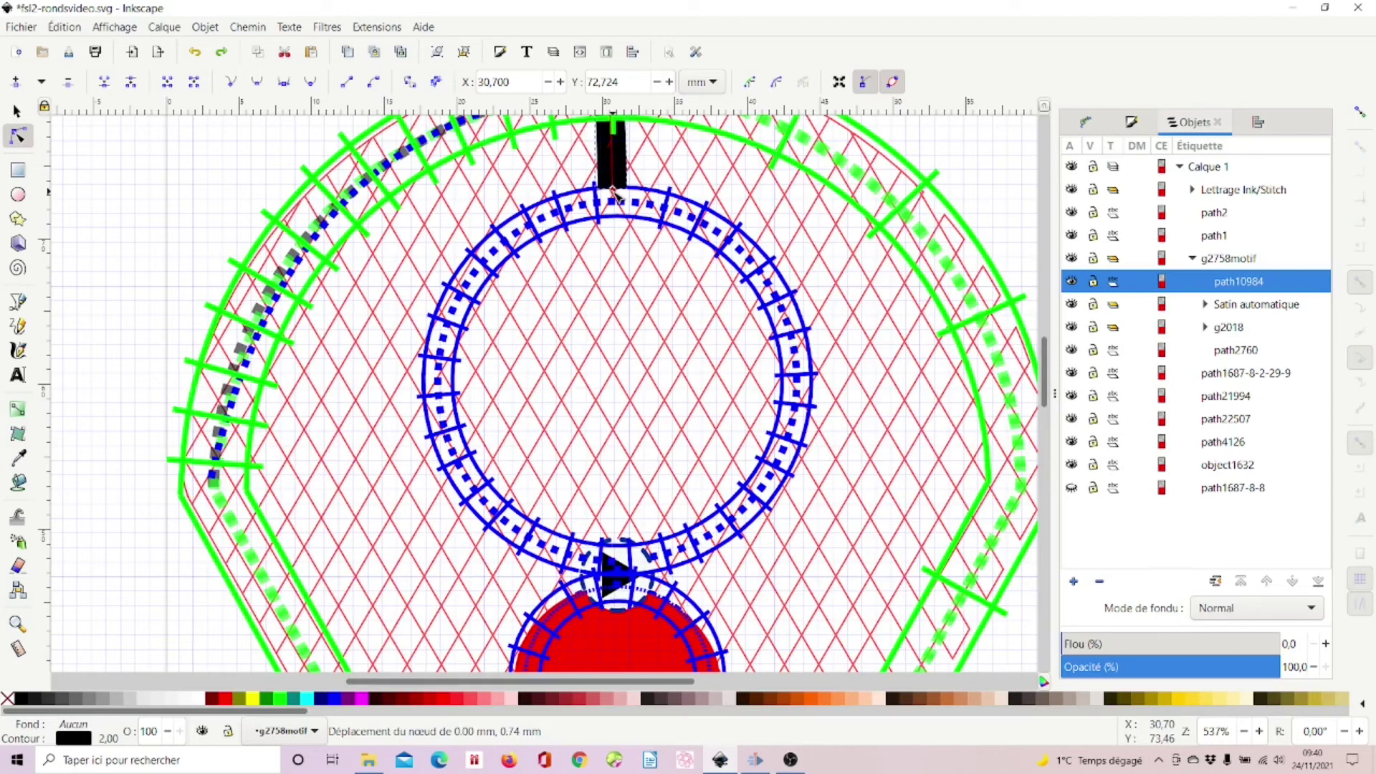
pyautogui.moveTo(614, 192); pyautogui.dragTo(614, 202)
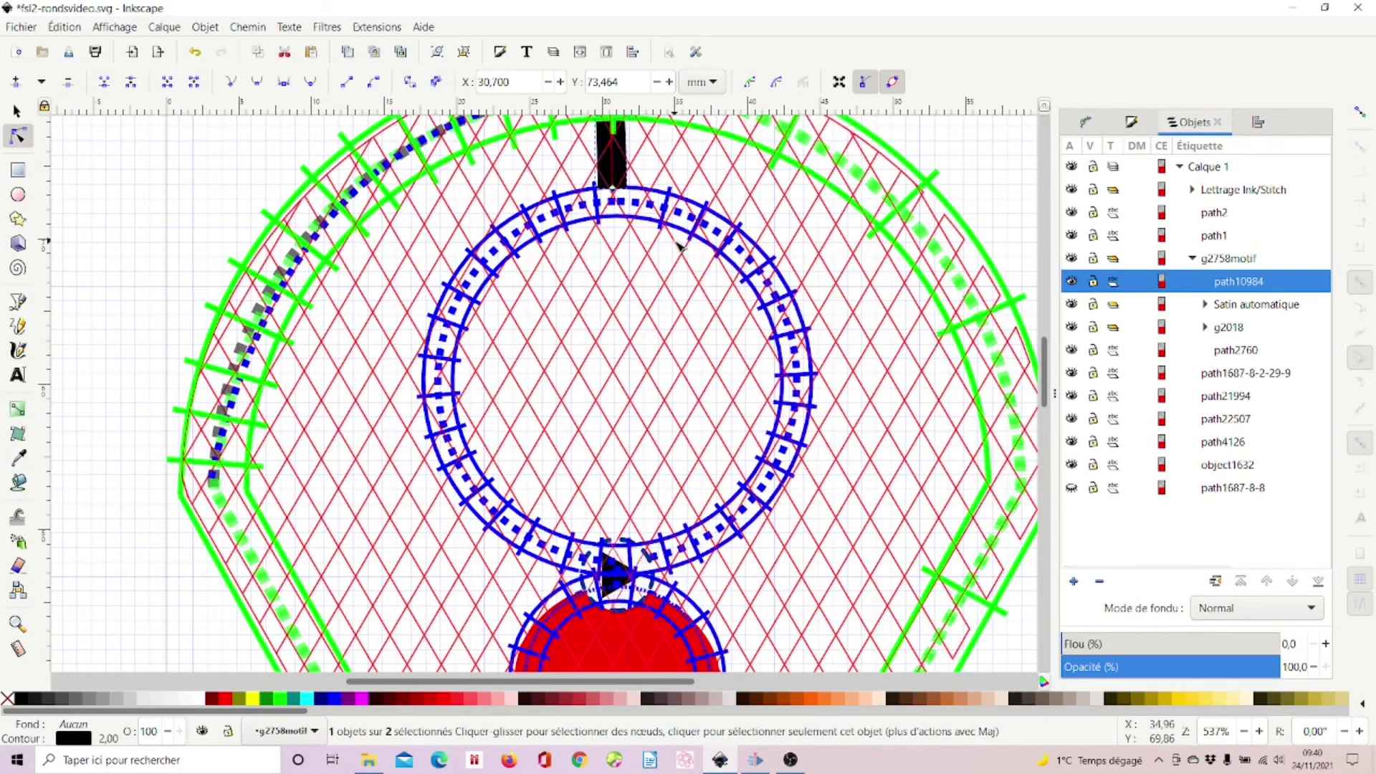
# Select path1 and path2 in turn to examine the two green satin parts of the teardrop outline, and deselect everything.
pyautogui.scroll(5, 788, 302)
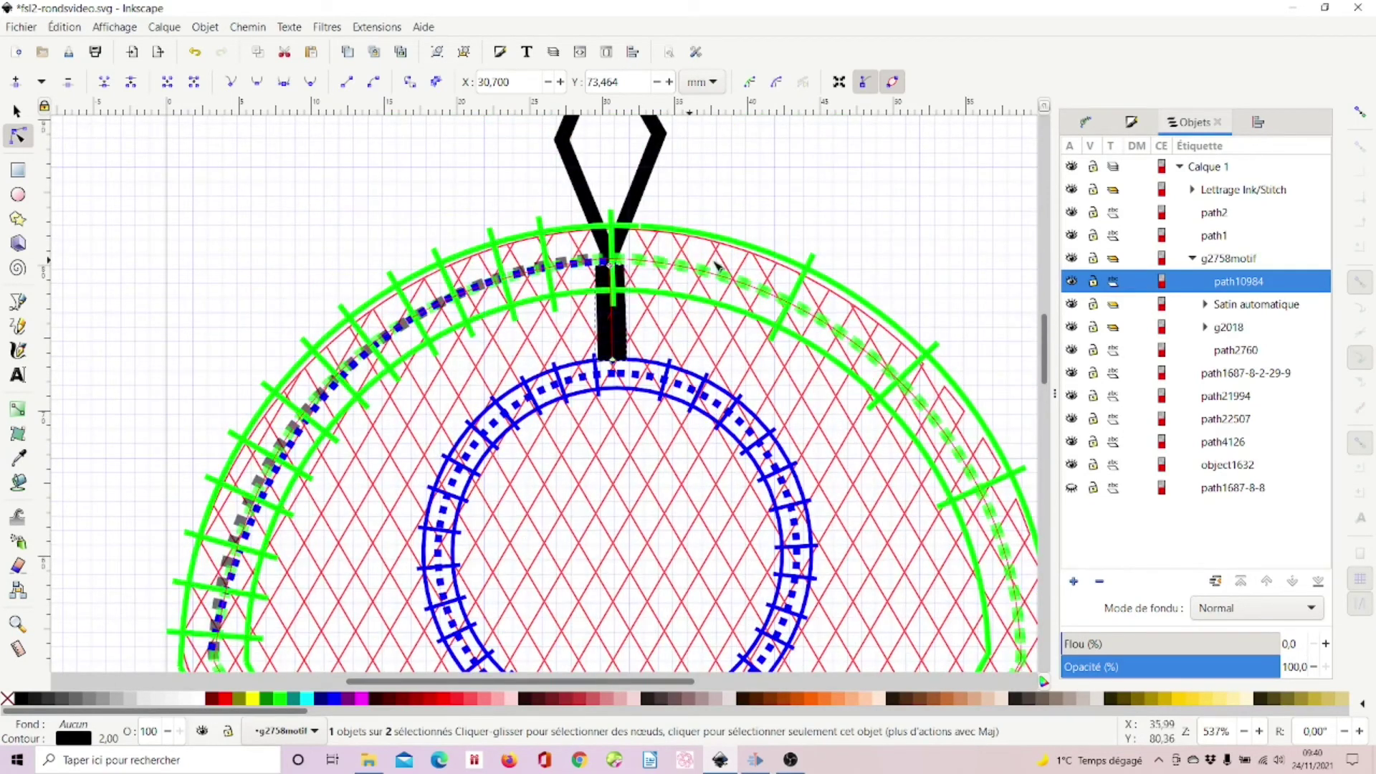
pyautogui.click(1224, 236)
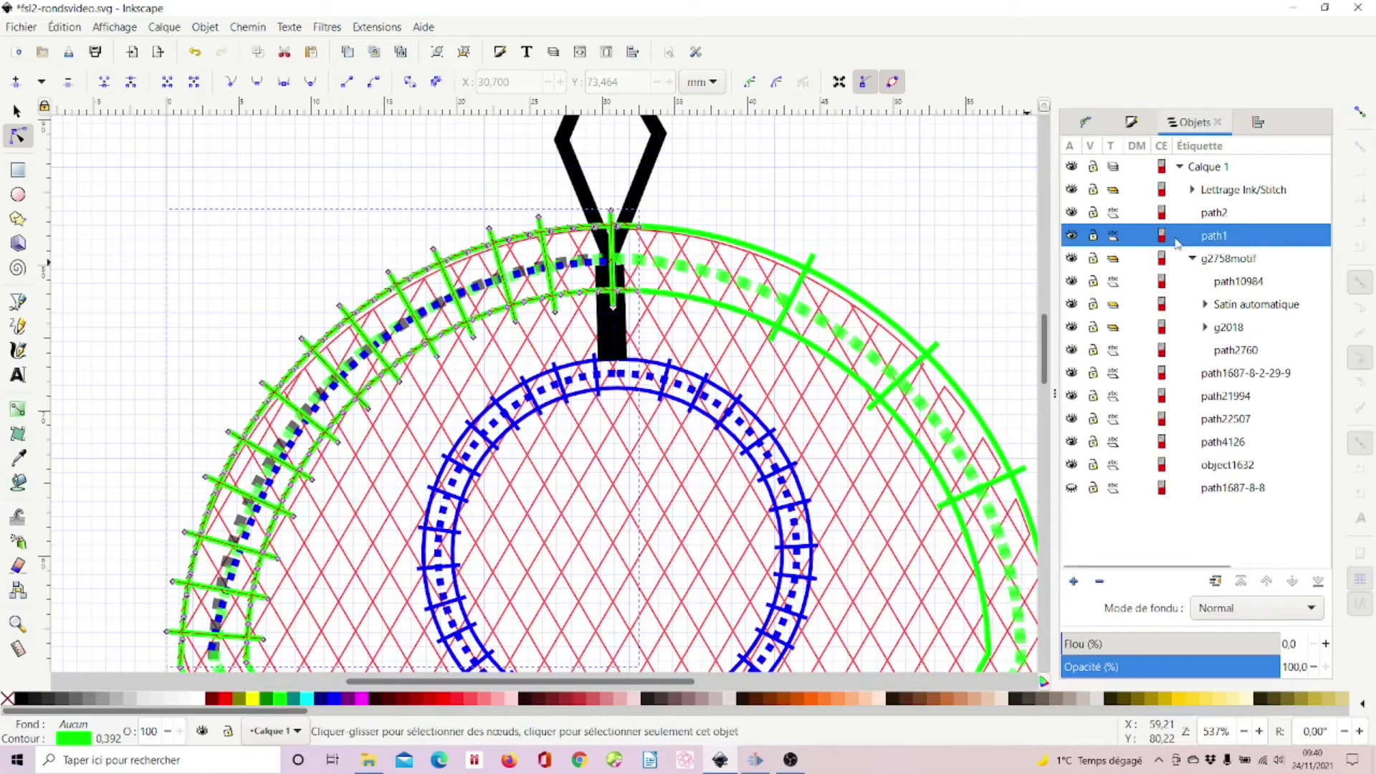
pyautogui.click(1214, 218)
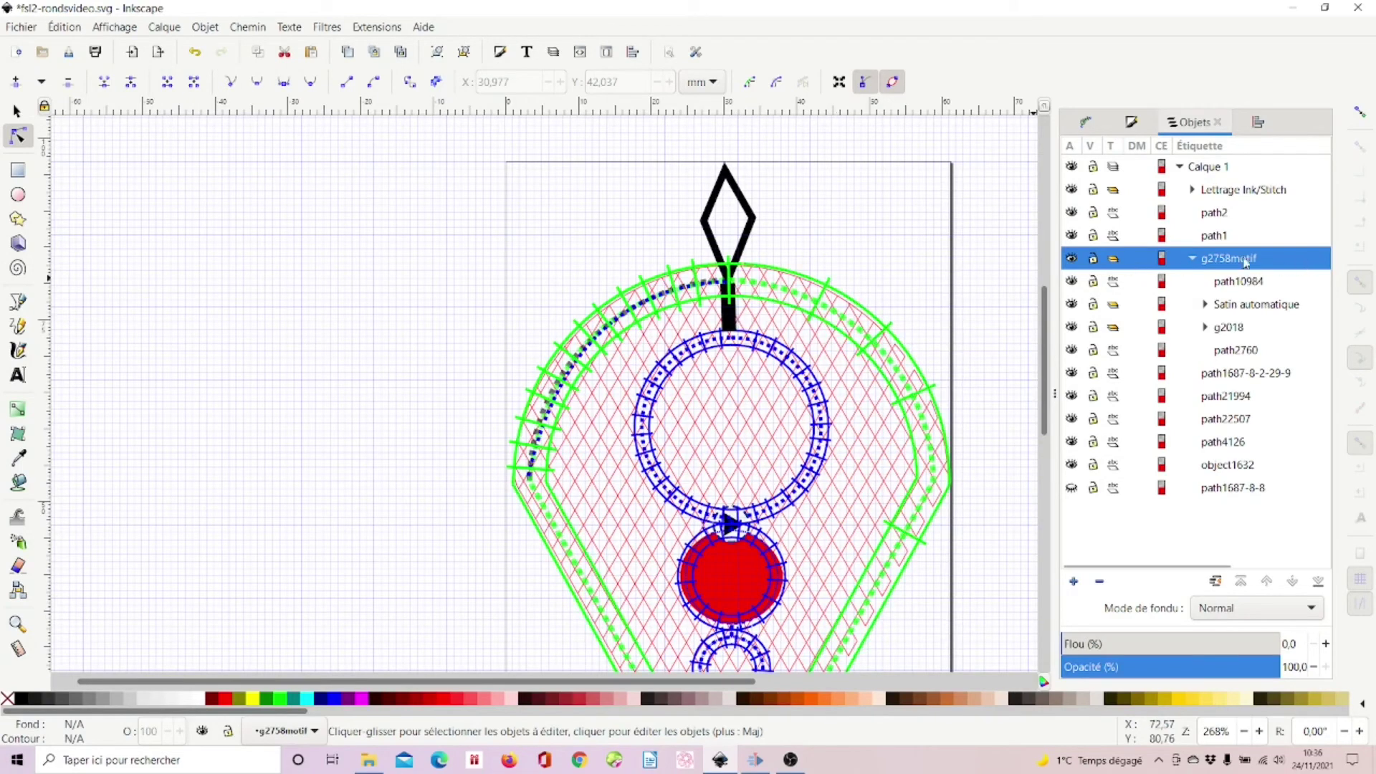
pyautogui.click(1219, 238)
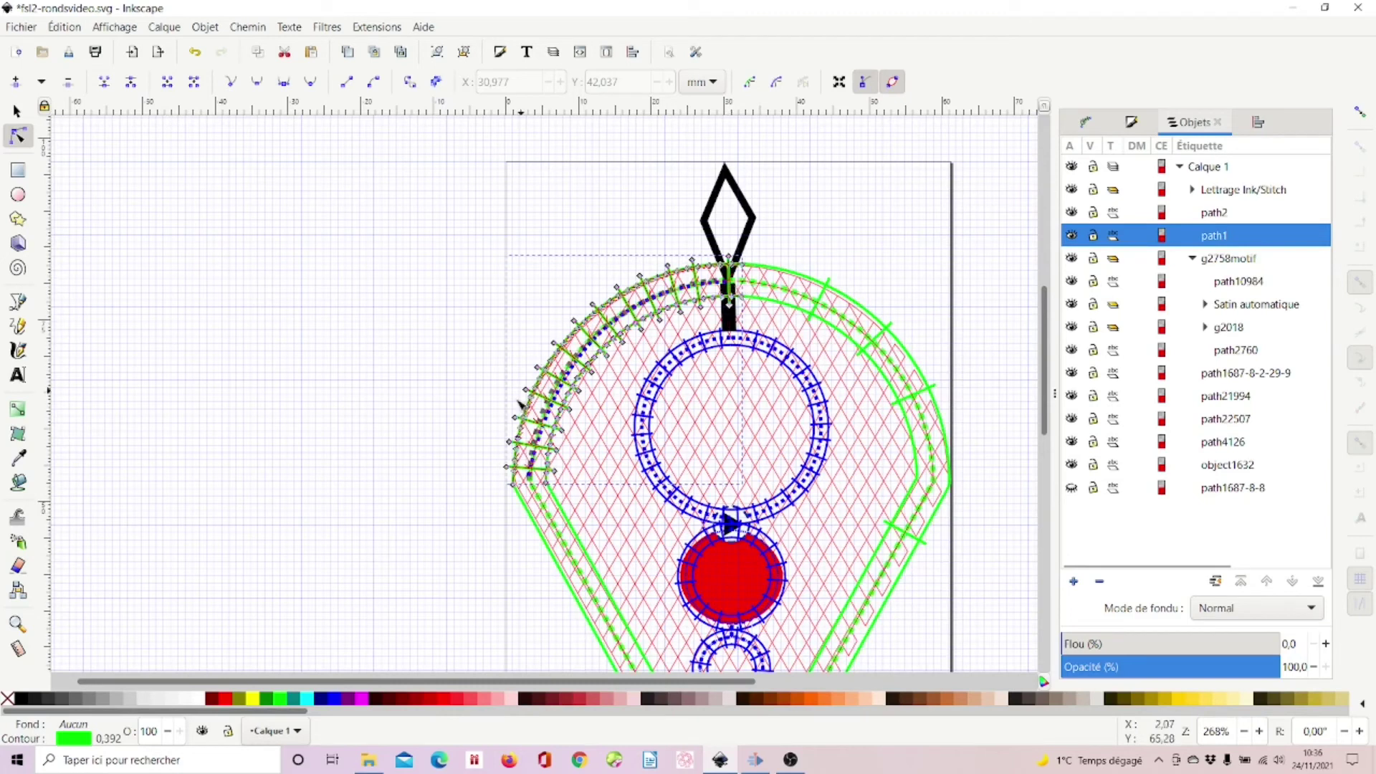
pyautogui.click(1231, 217)
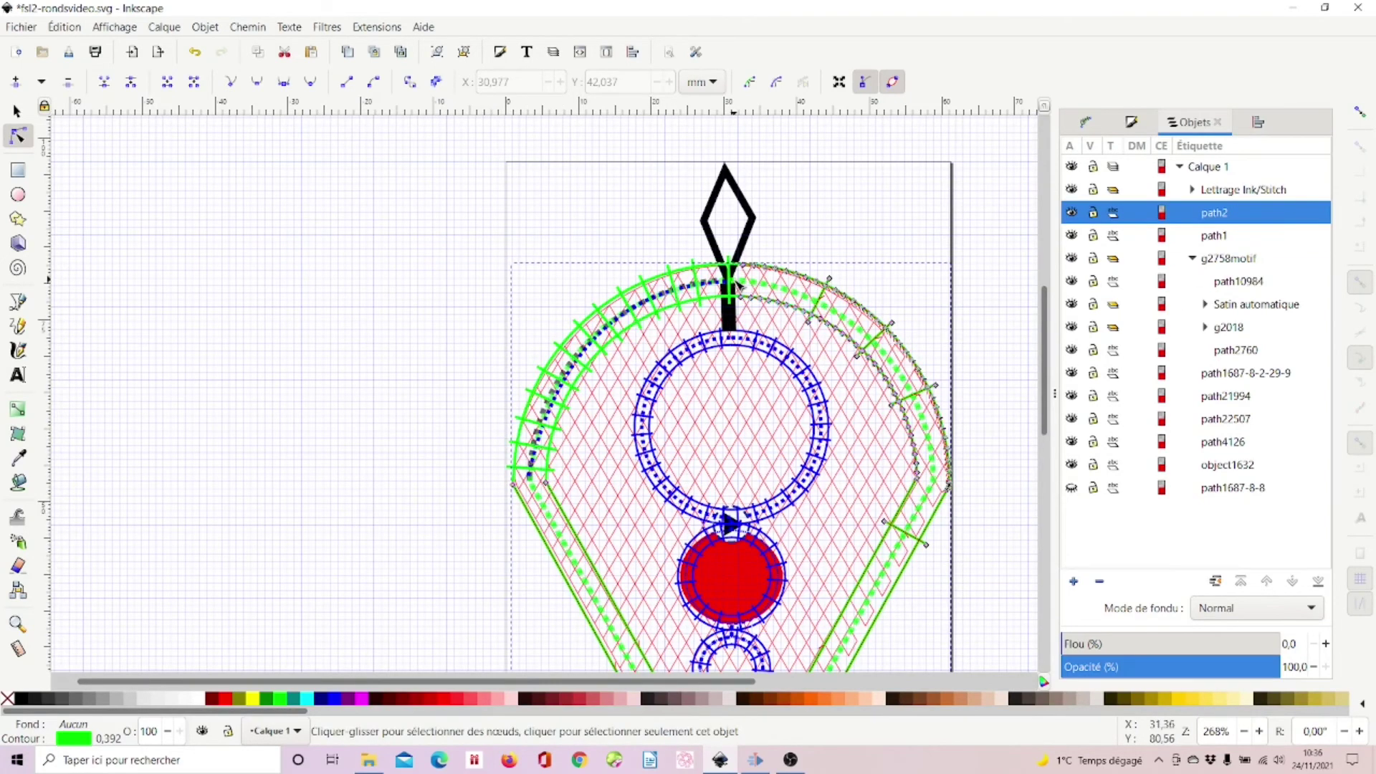
pyautogui.click(798, 229)
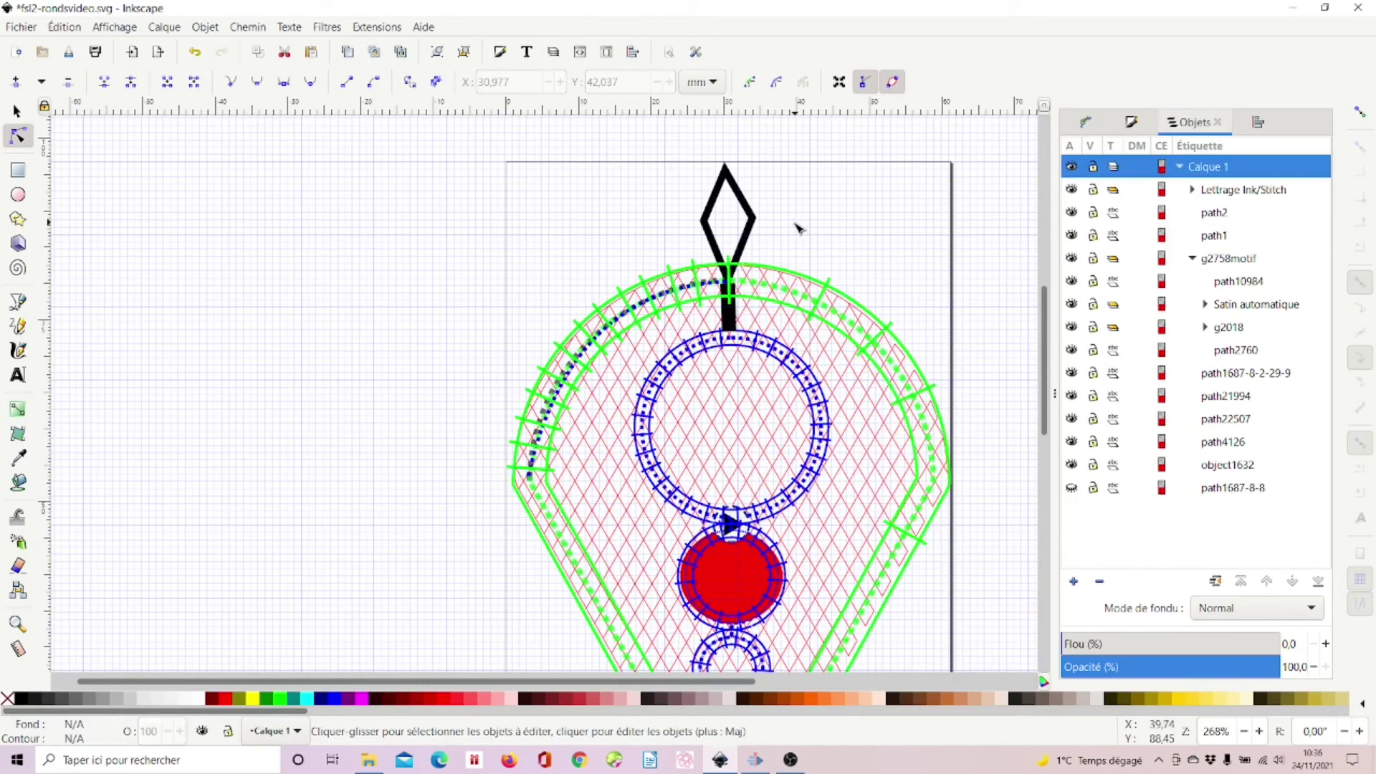
# Simulate the stitching of the whole design, raising the speed to 512 stitches per second and slowing it down again.
pyautogui.scroll(-2, 571, 237)
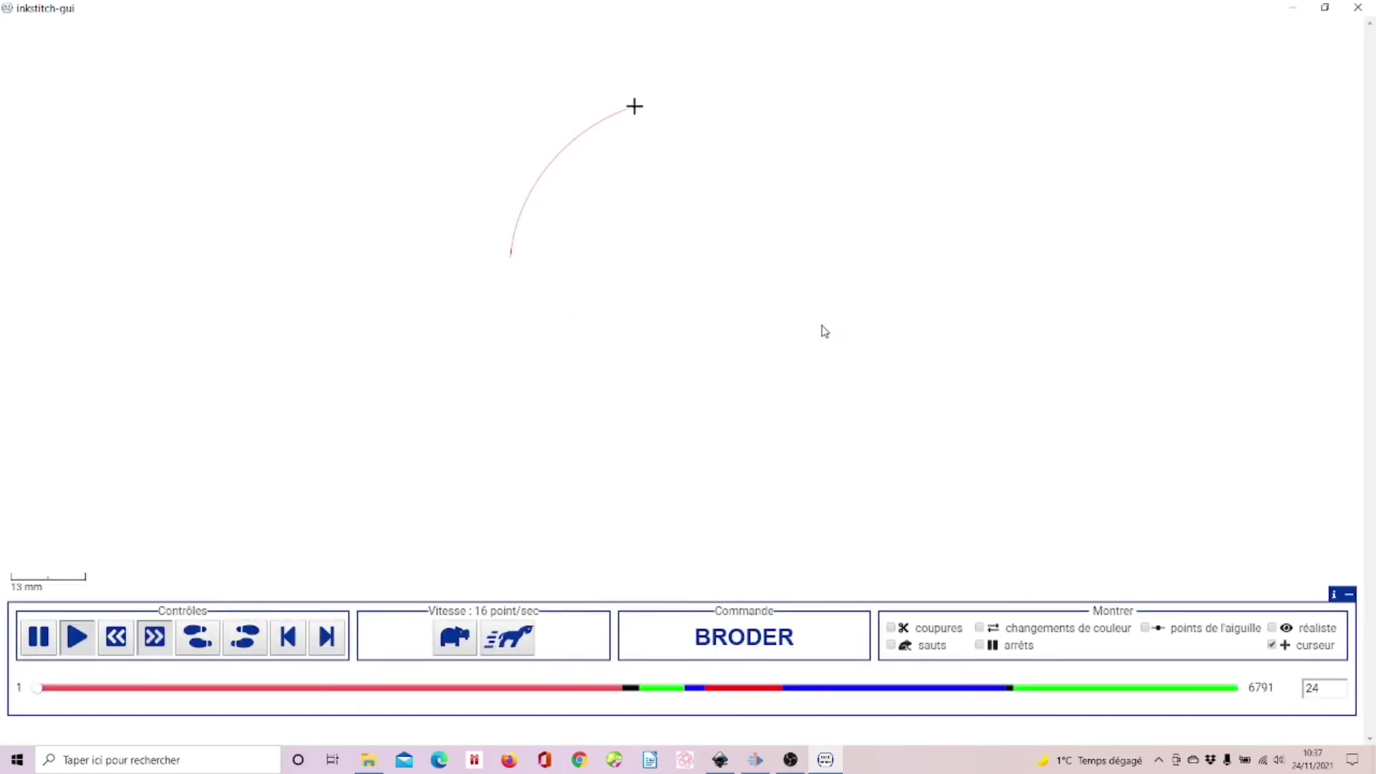
pyautogui.click(527, 638)
pyautogui.click(527, 638)
pyautogui.click(527, 638)
pyautogui.click(527, 638)
pyautogui.click(527, 638)
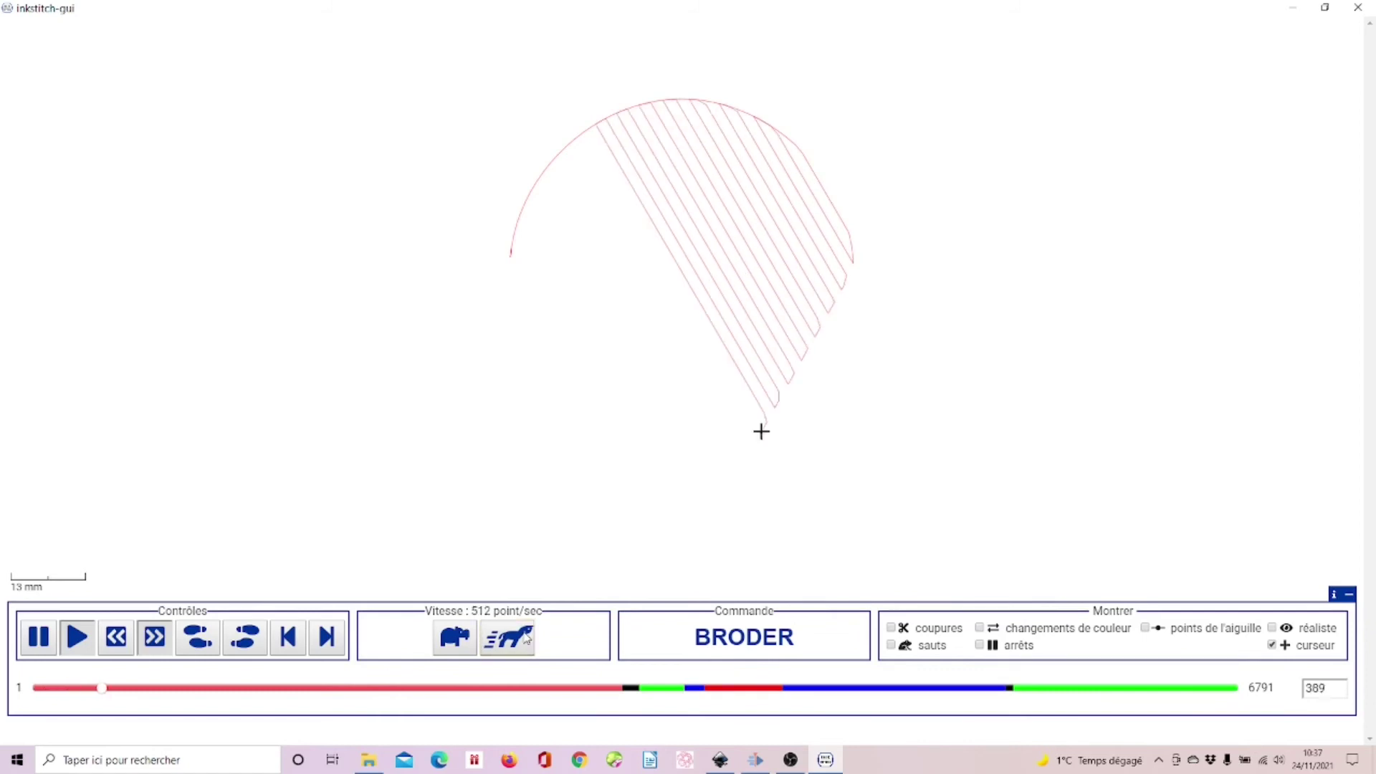
pyautogui.click(450, 642)
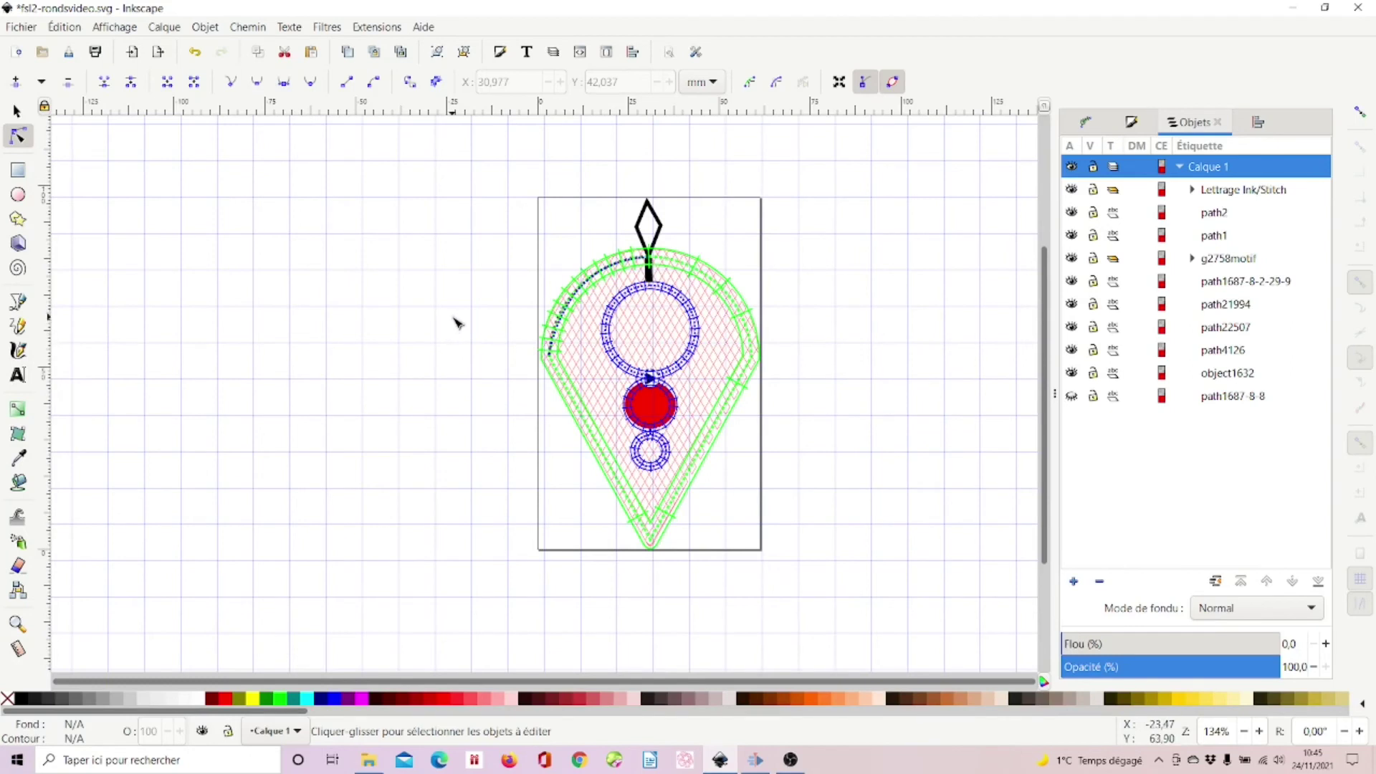
# Select all objects of the design and set their outline colour to red (#FF0000).
pyautogui.press('s')
pyautogui.hotkey('ctrl', 'a')
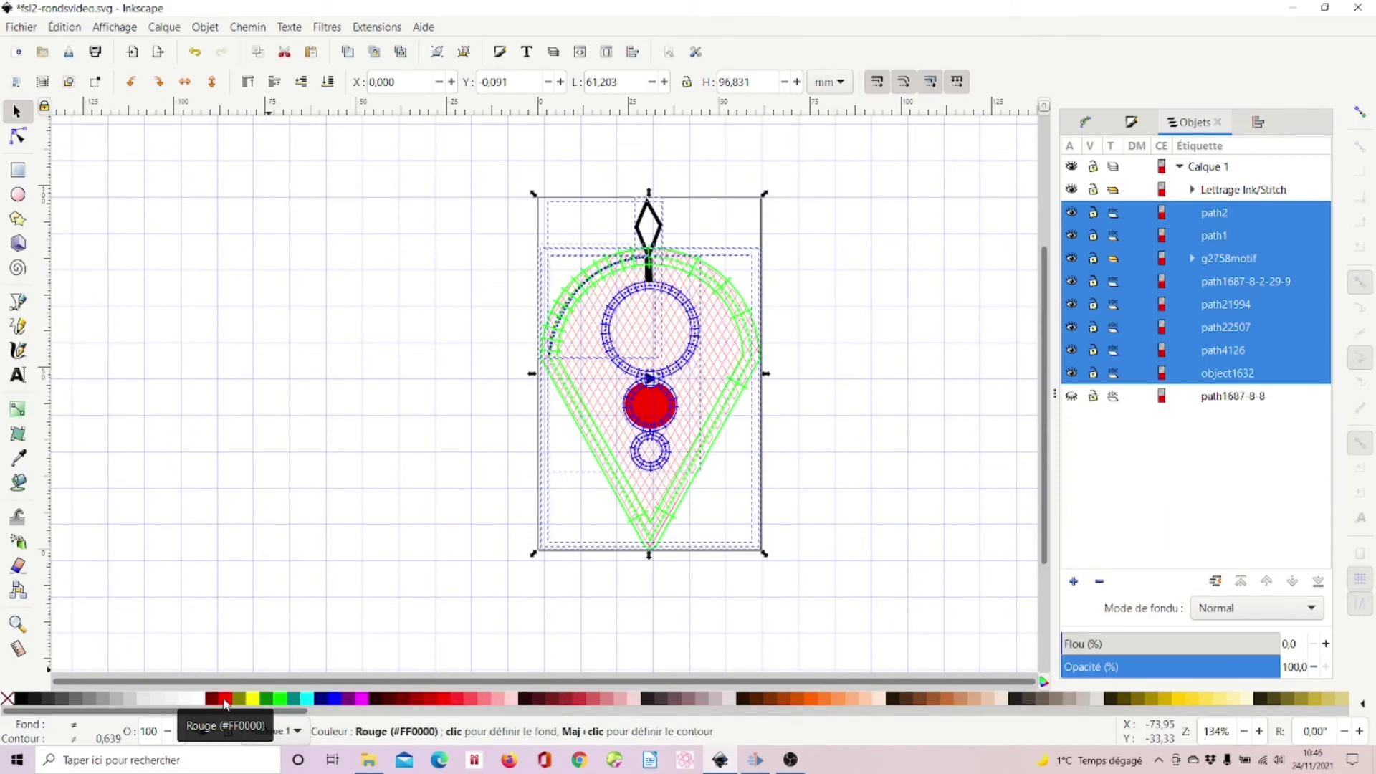
pyautogui.press('shift')
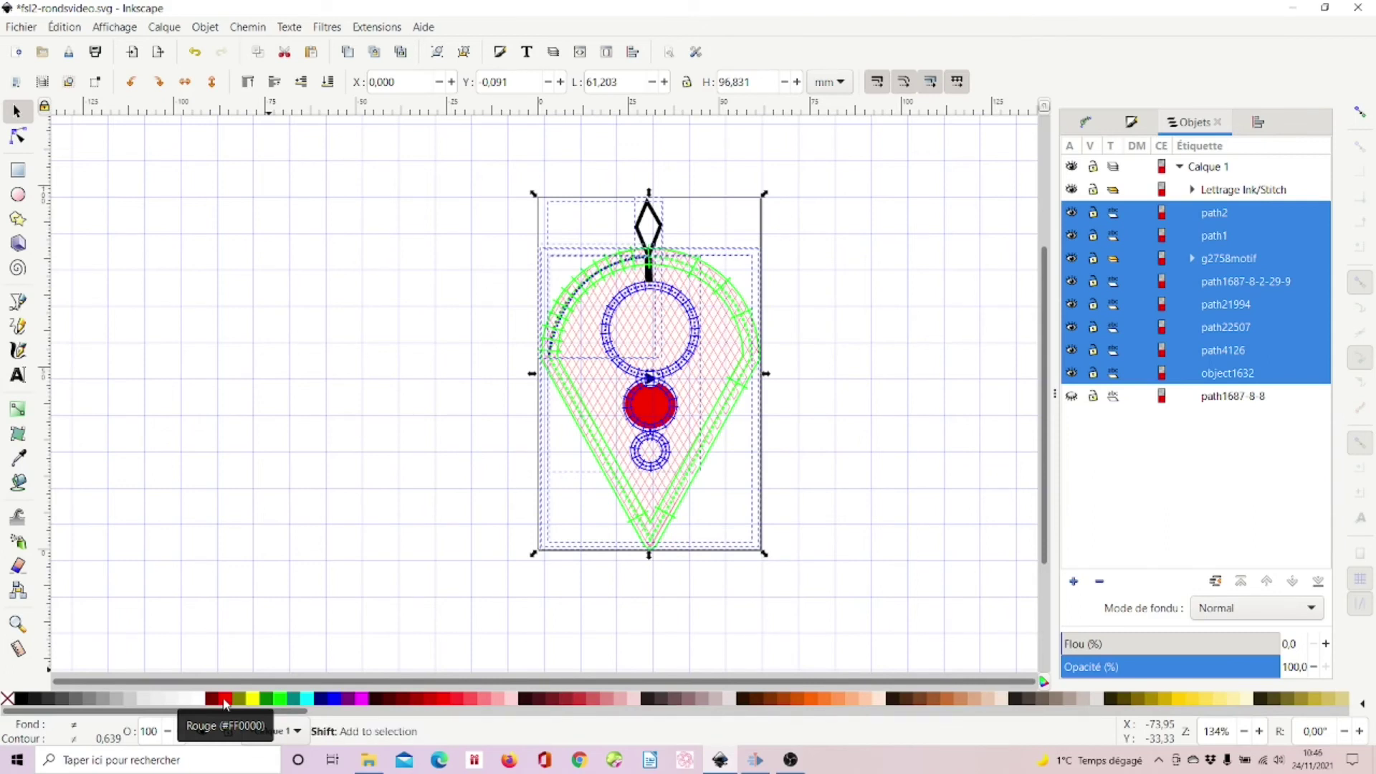
pyautogui.keyDown('shift'); pyautogui.click(224, 705); pyautogui.keyUp('shift')
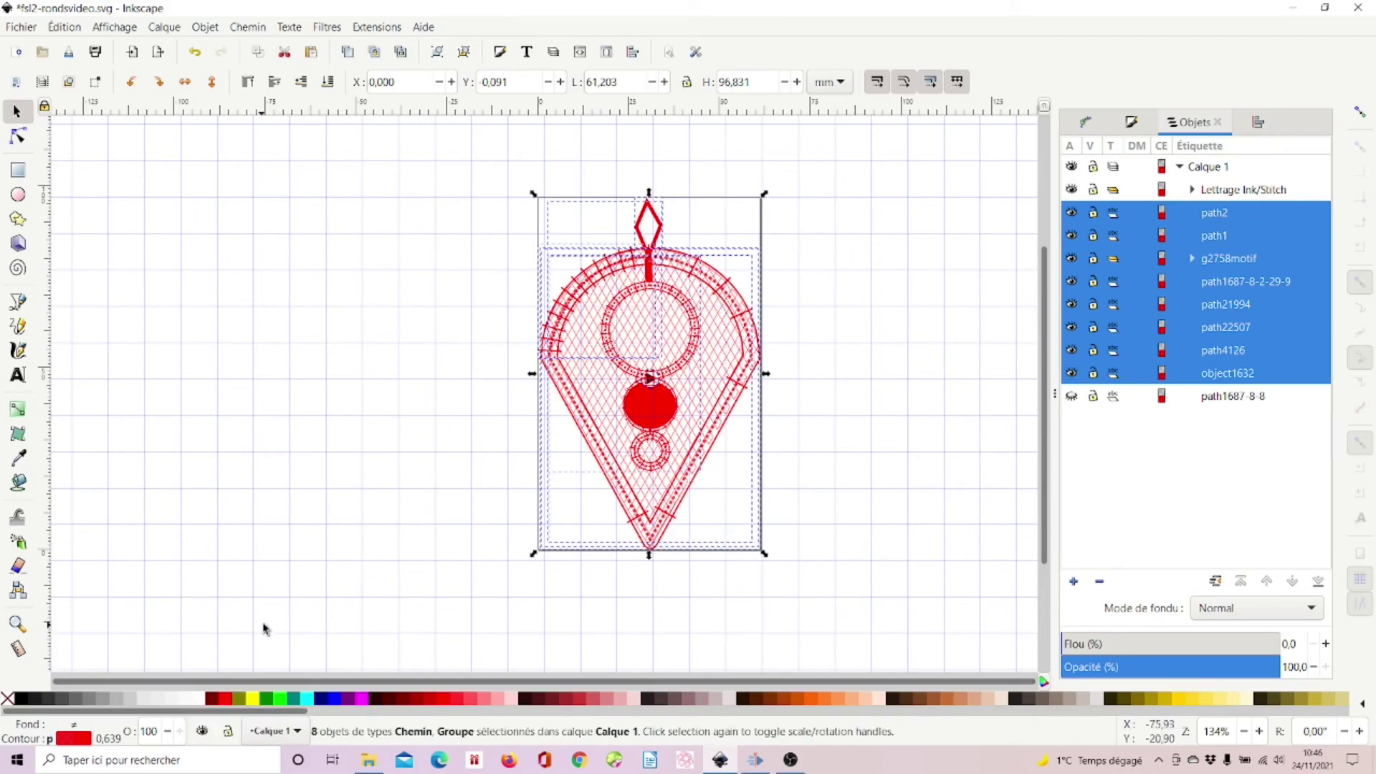
# Select the solid disc inside the ring motif, inspect its fill colour settings, and deselect it.
pyautogui.doubleClick(650, 405)
pyautogui.hotkey('ctrl', 'shift', 'f')
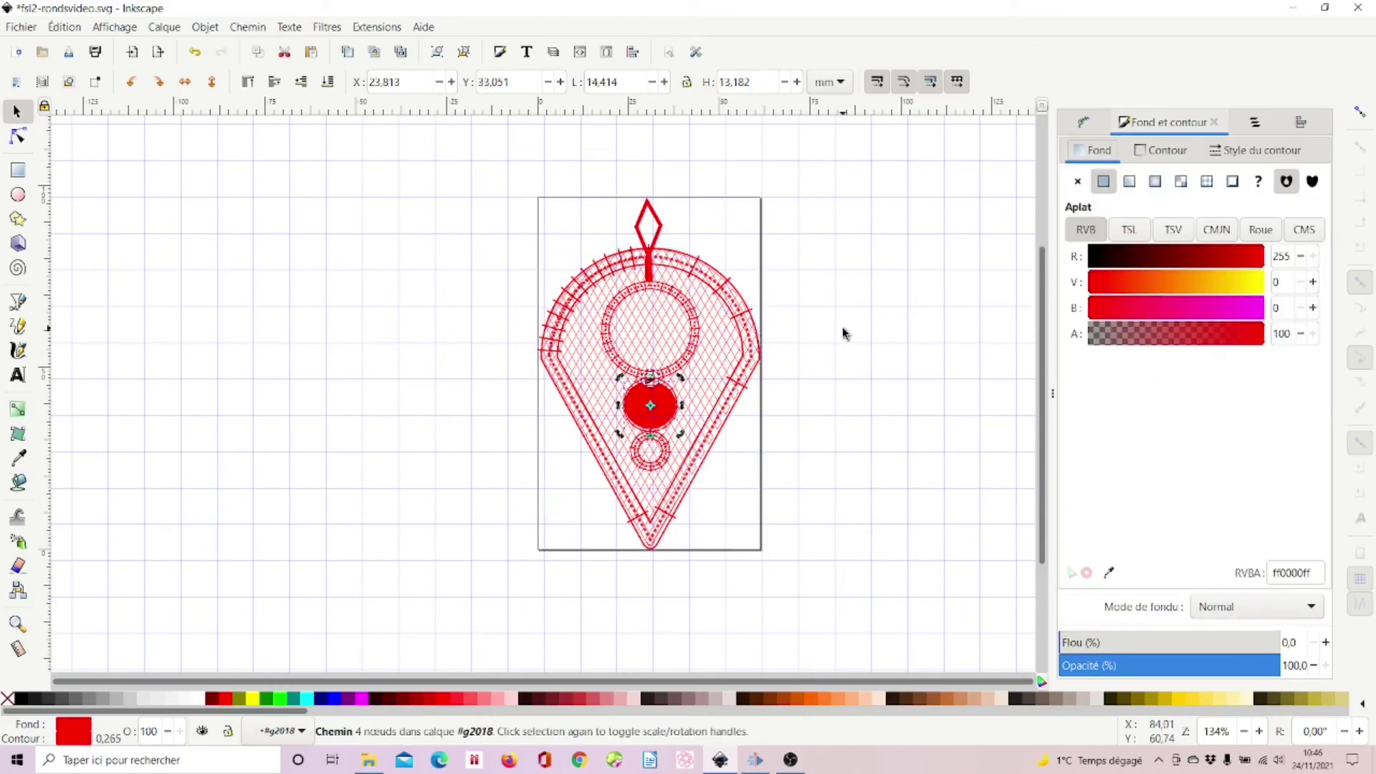
pyautogui.press('Escape')
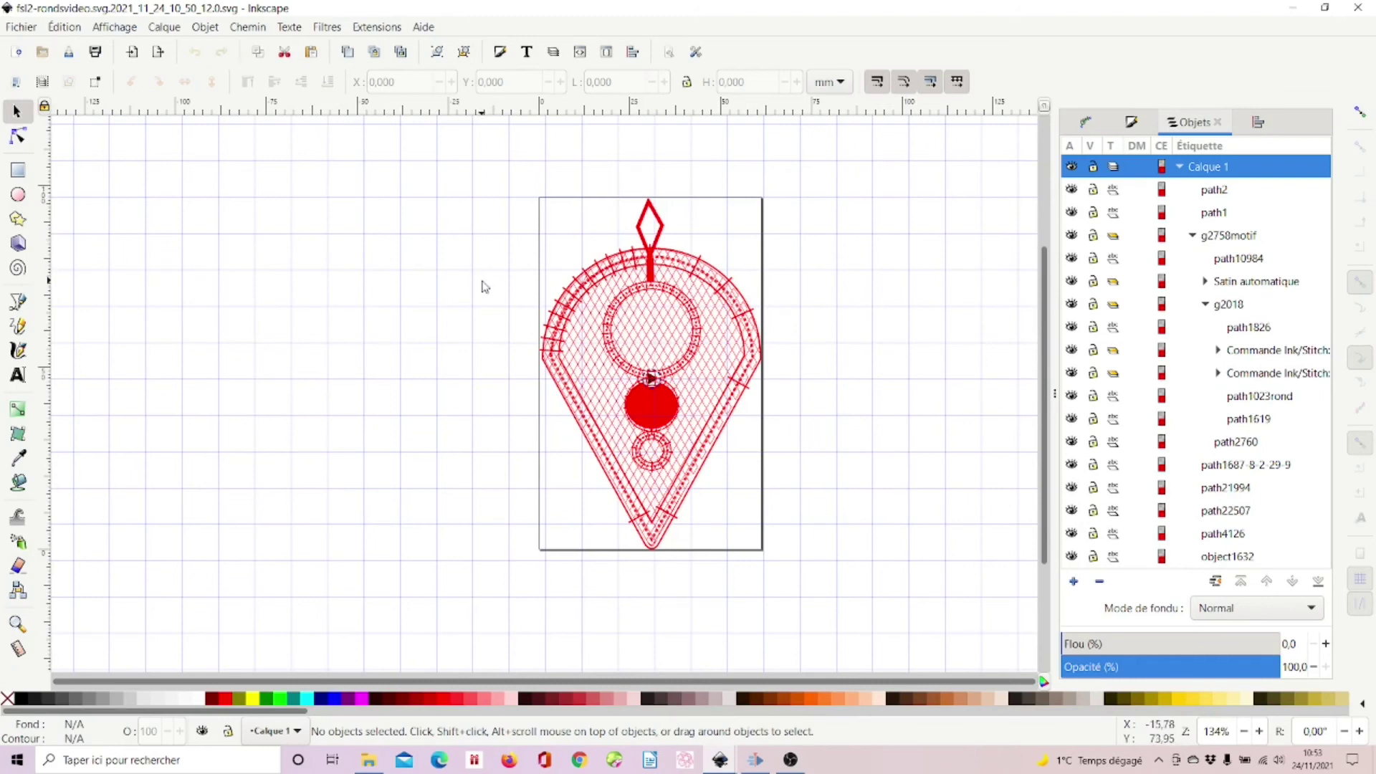
# Create the letter I with Ink/Stitch lettering in the Pacifico font at 80 % scale and place it inside the large ring.
pyautogui.click(374, 28)
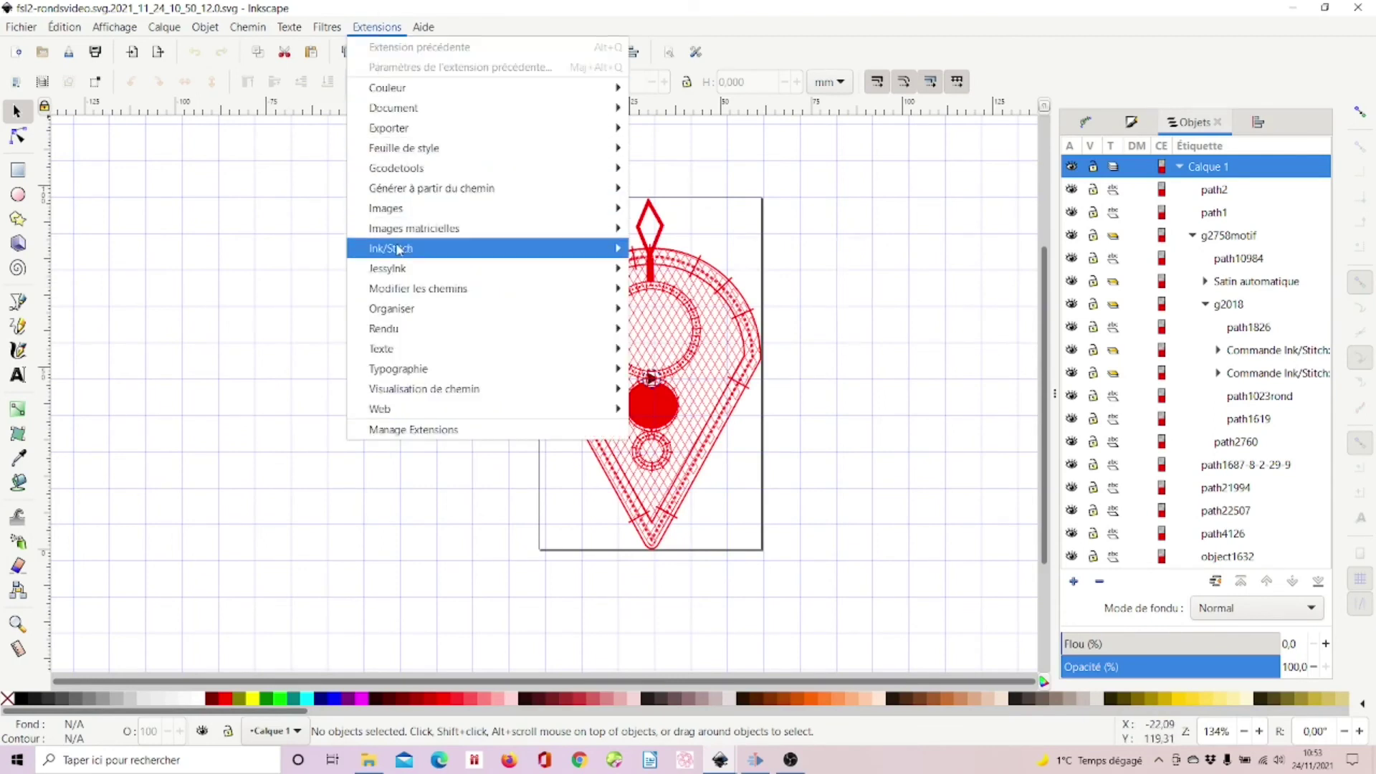
pyautogui.moveTo(400, 248)
pyautogui.click(731, 349)
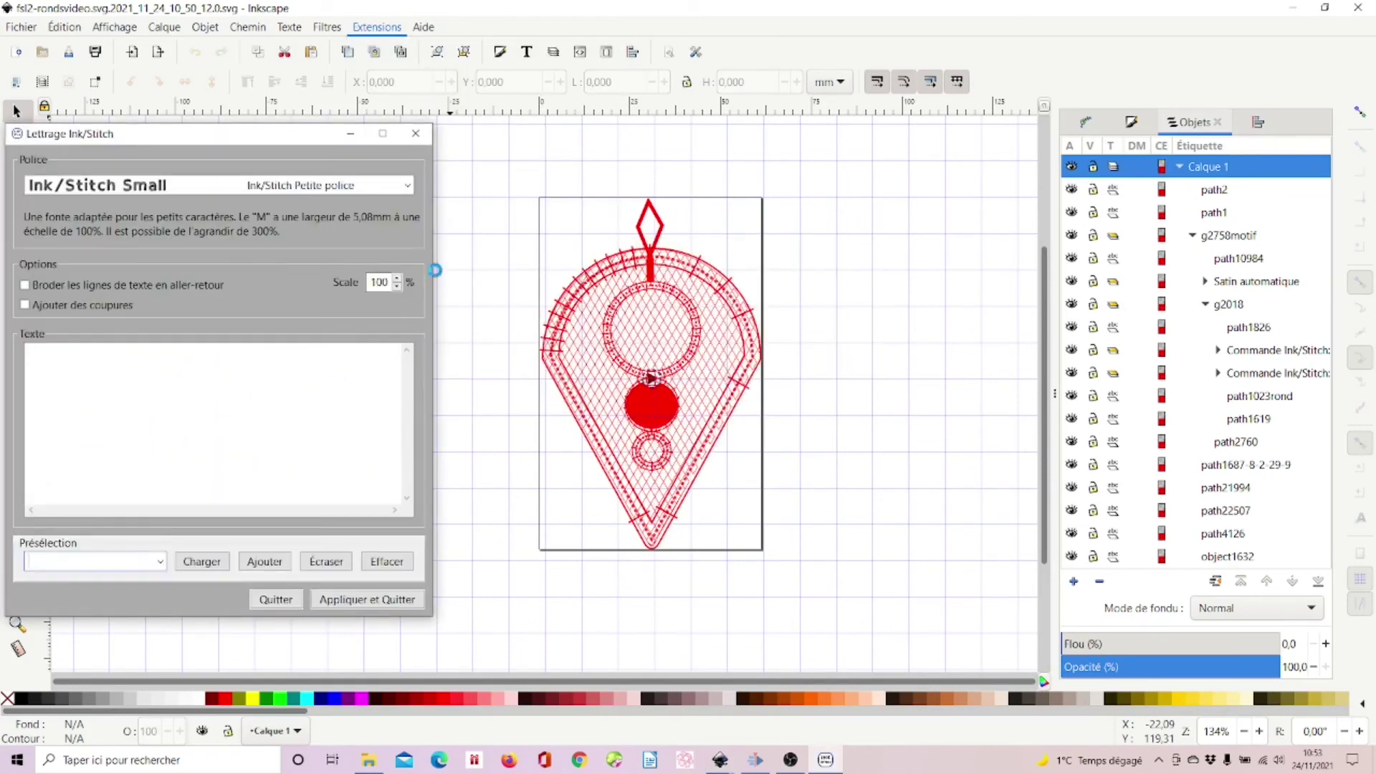
pyautogui.click(407, 185)
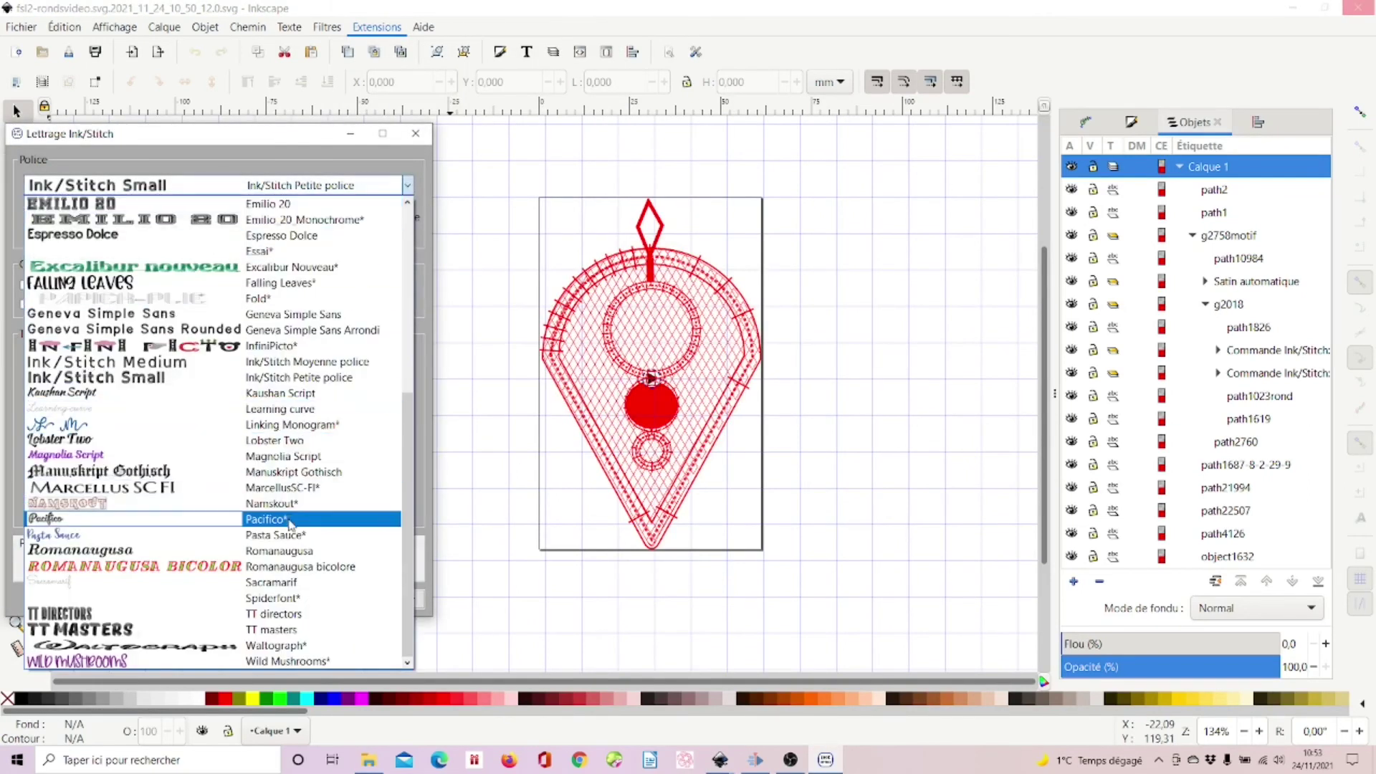
pyautogui.click(289, 522)
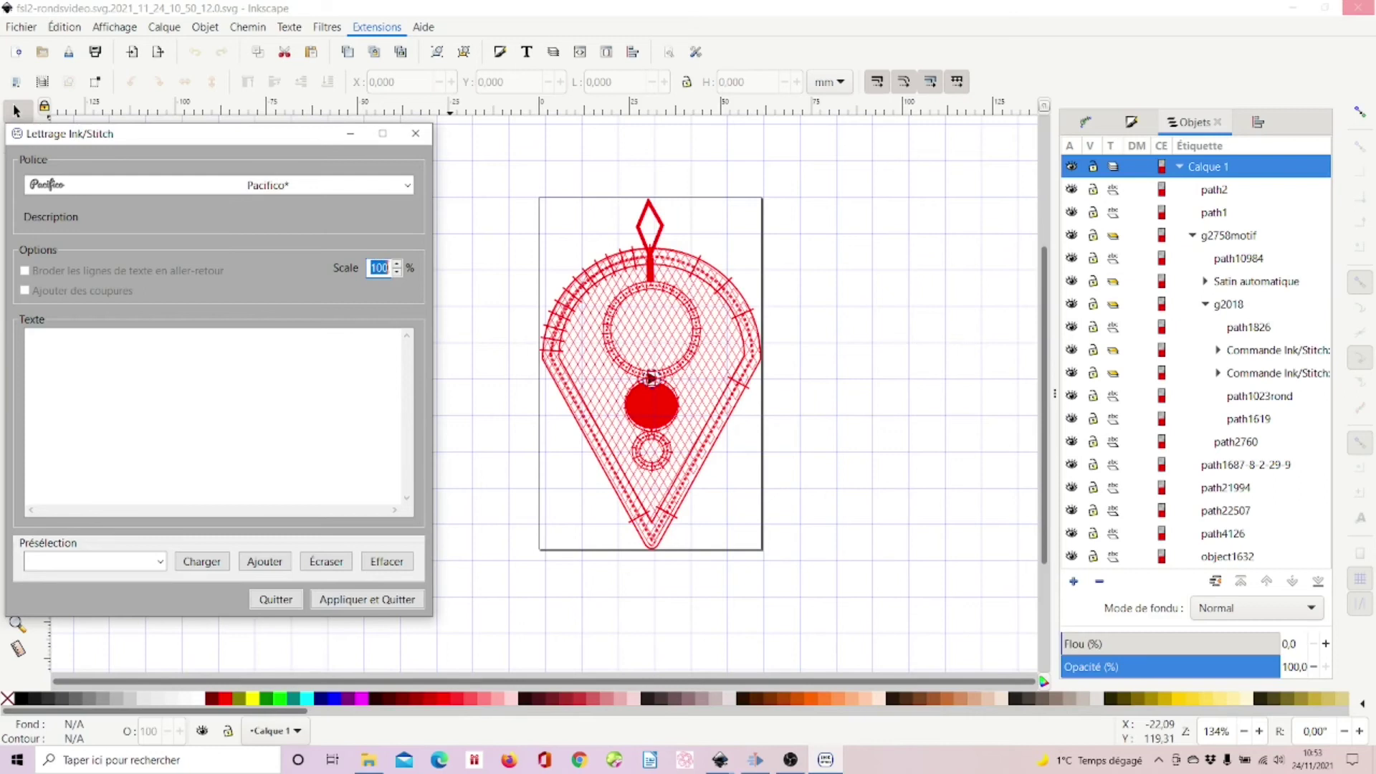
pyautogui.write('70')
pyautogui.click(276, 358)
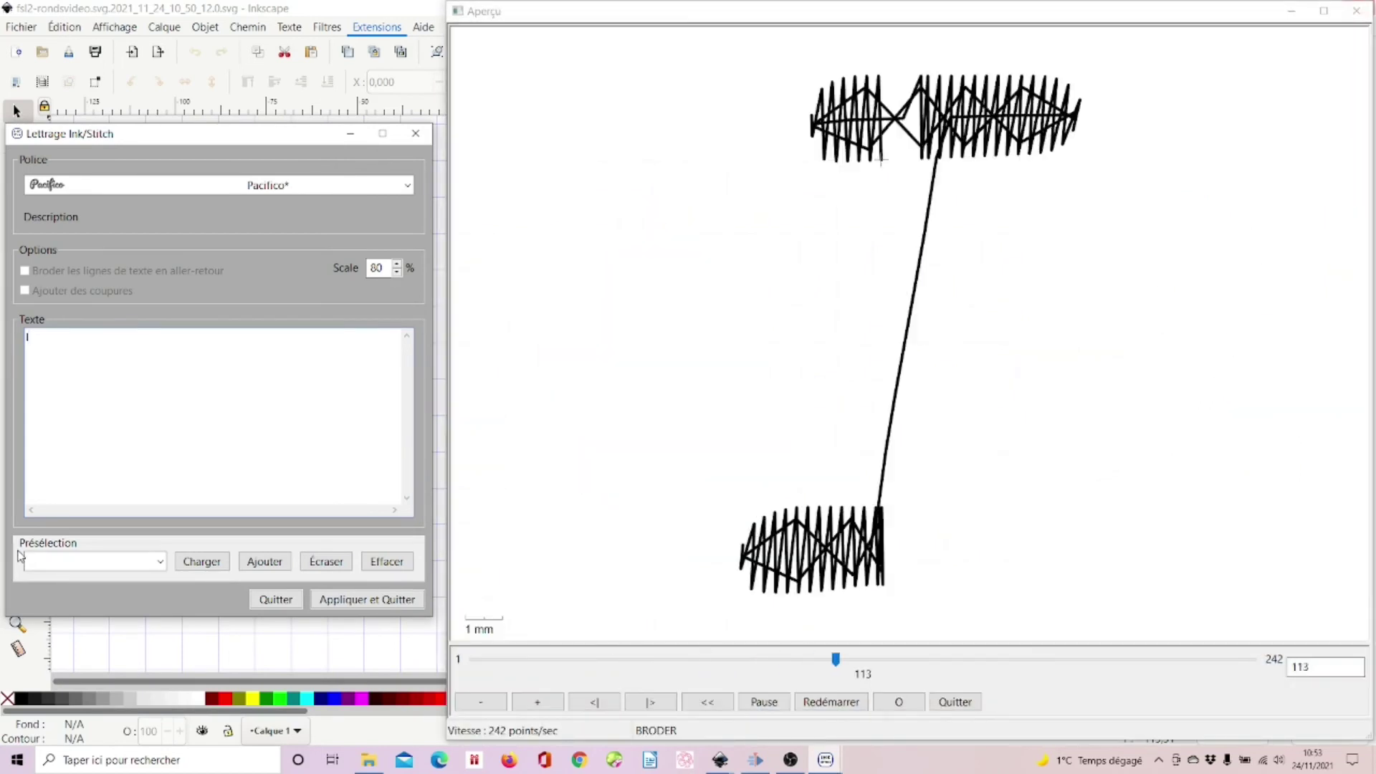
pyautogui.click(353, 604)
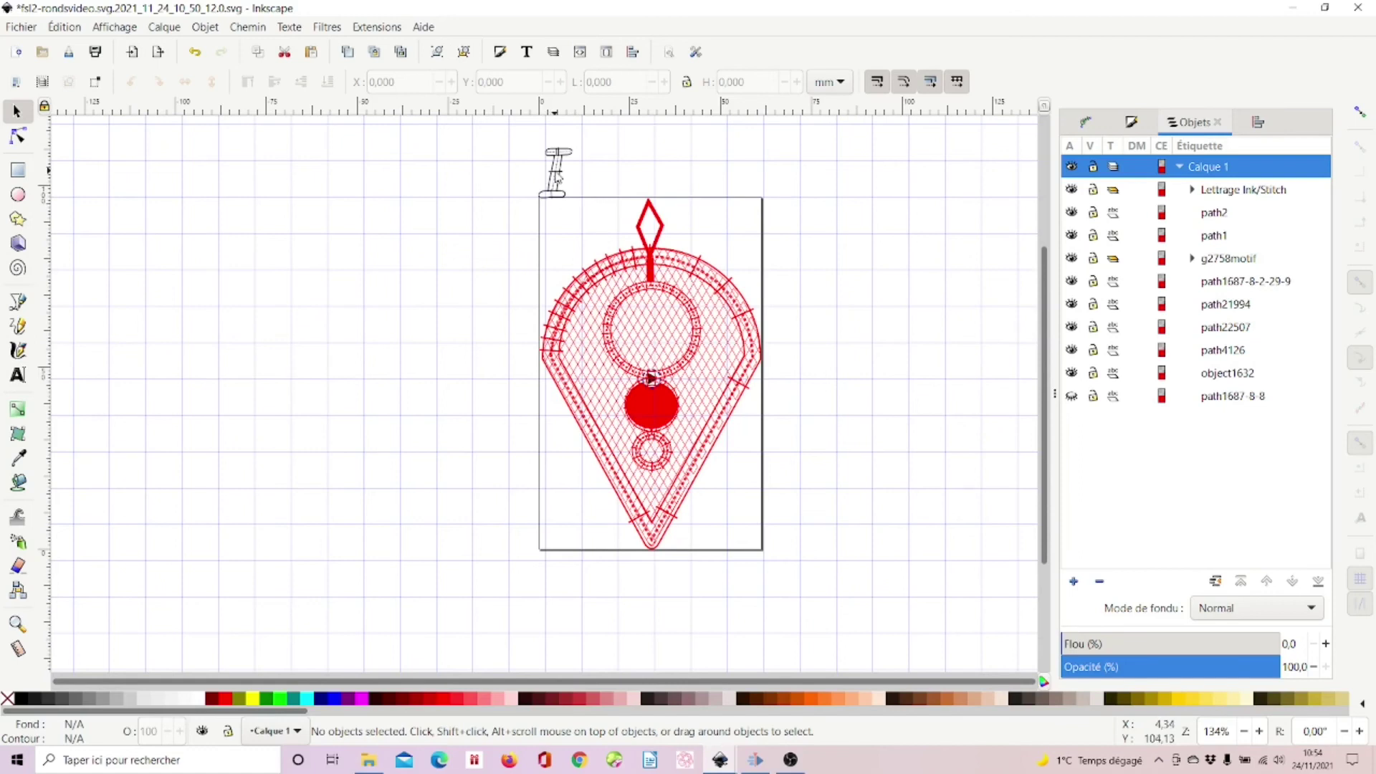
pyautogui.moveTo(558, 176)
pyautogui.mouseDown()
pyautogui.moveTo(606, 280)
pyautogui.moveTo(652, 337)
pyautogui.mouseUp()
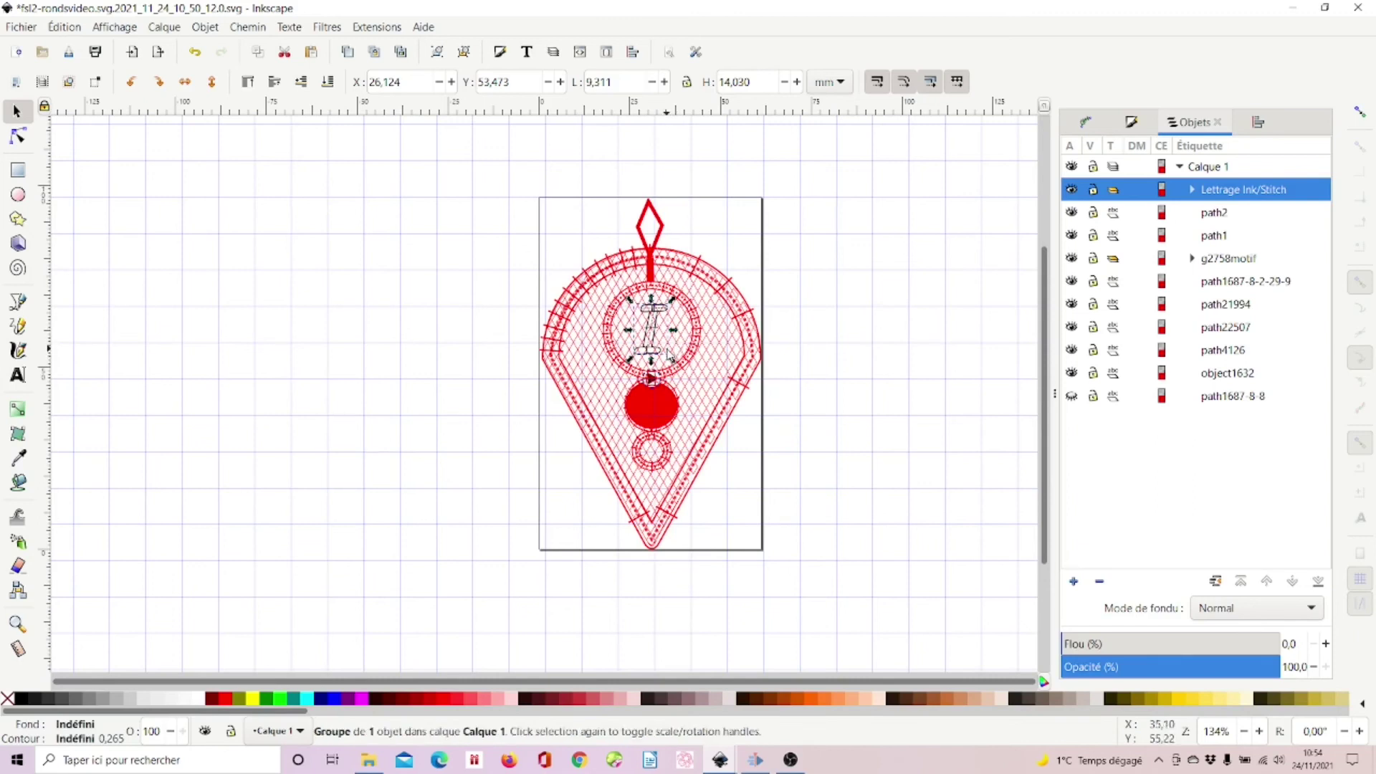
# Draw a closed path with the Pen tool just inside the contour of the letter I, following both serifs and the stem.
pyautogui.scroll(3, 664, 361)
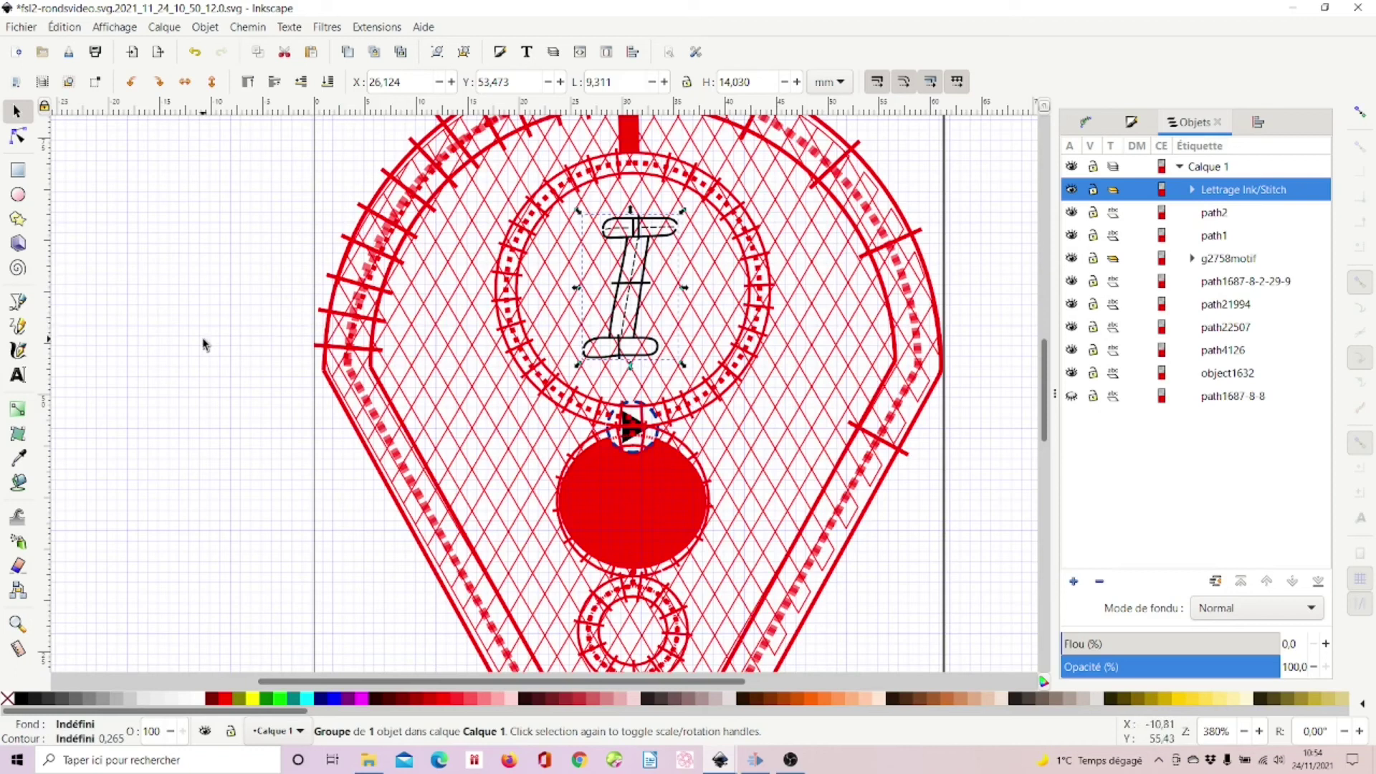
pyautogui.click(19, 305)
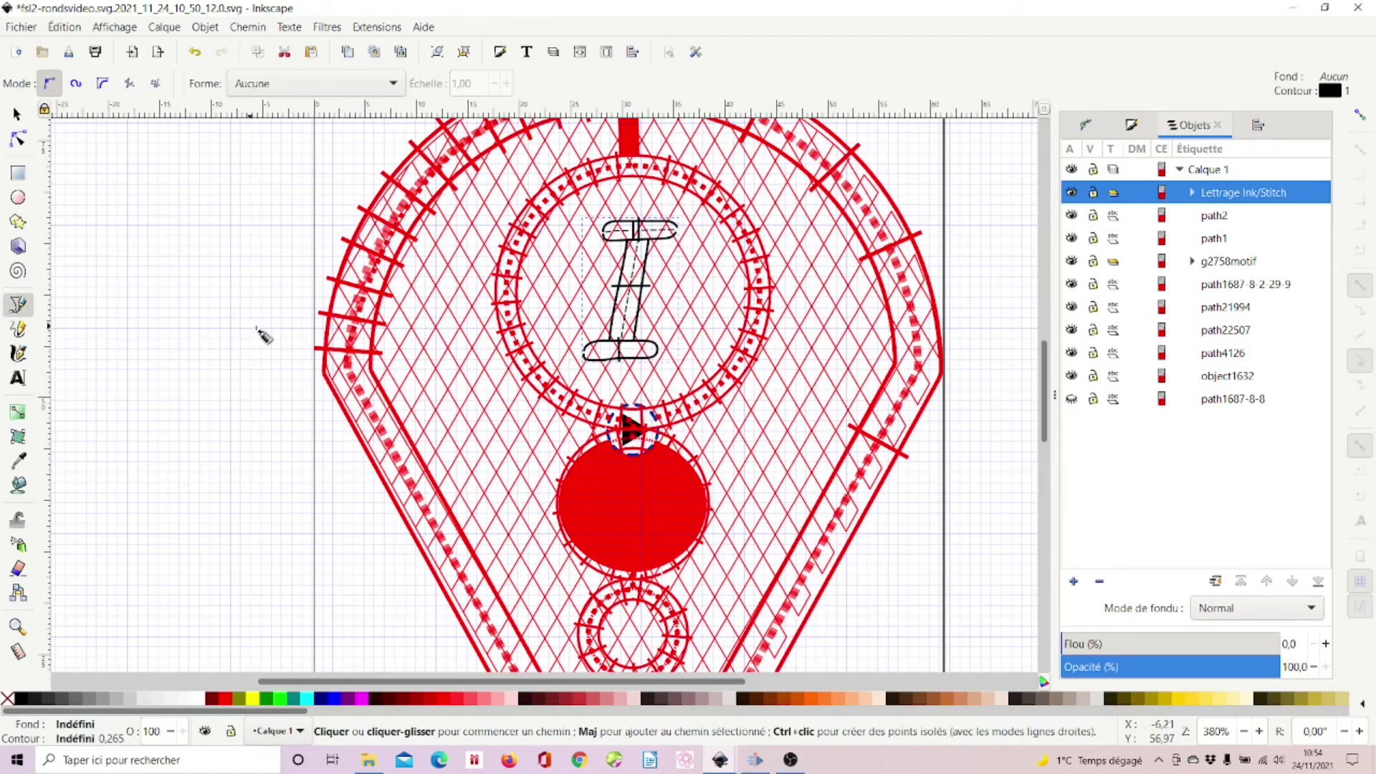
pyautogui.click(587, 353)
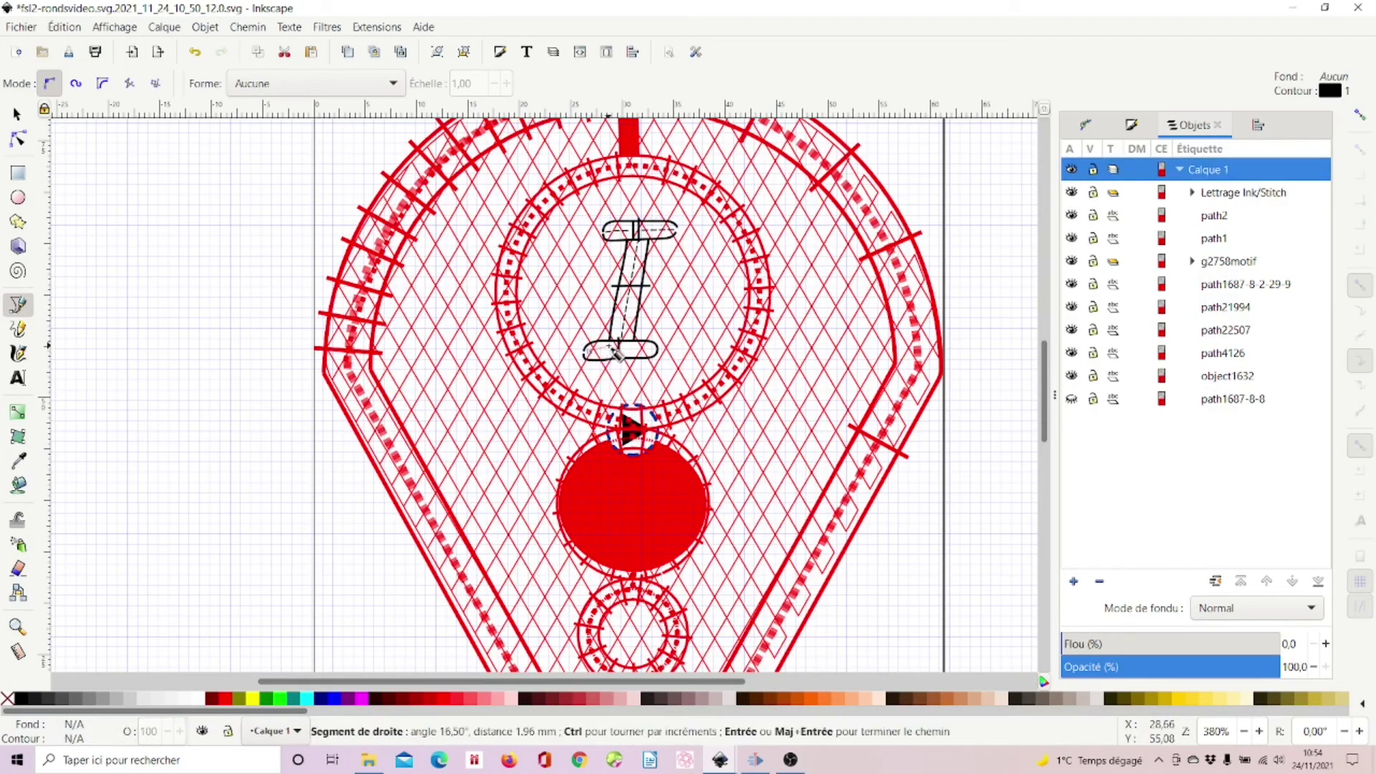
pyautogui.moveTo(615, 353); pyautogui.dragTo(622, 351)
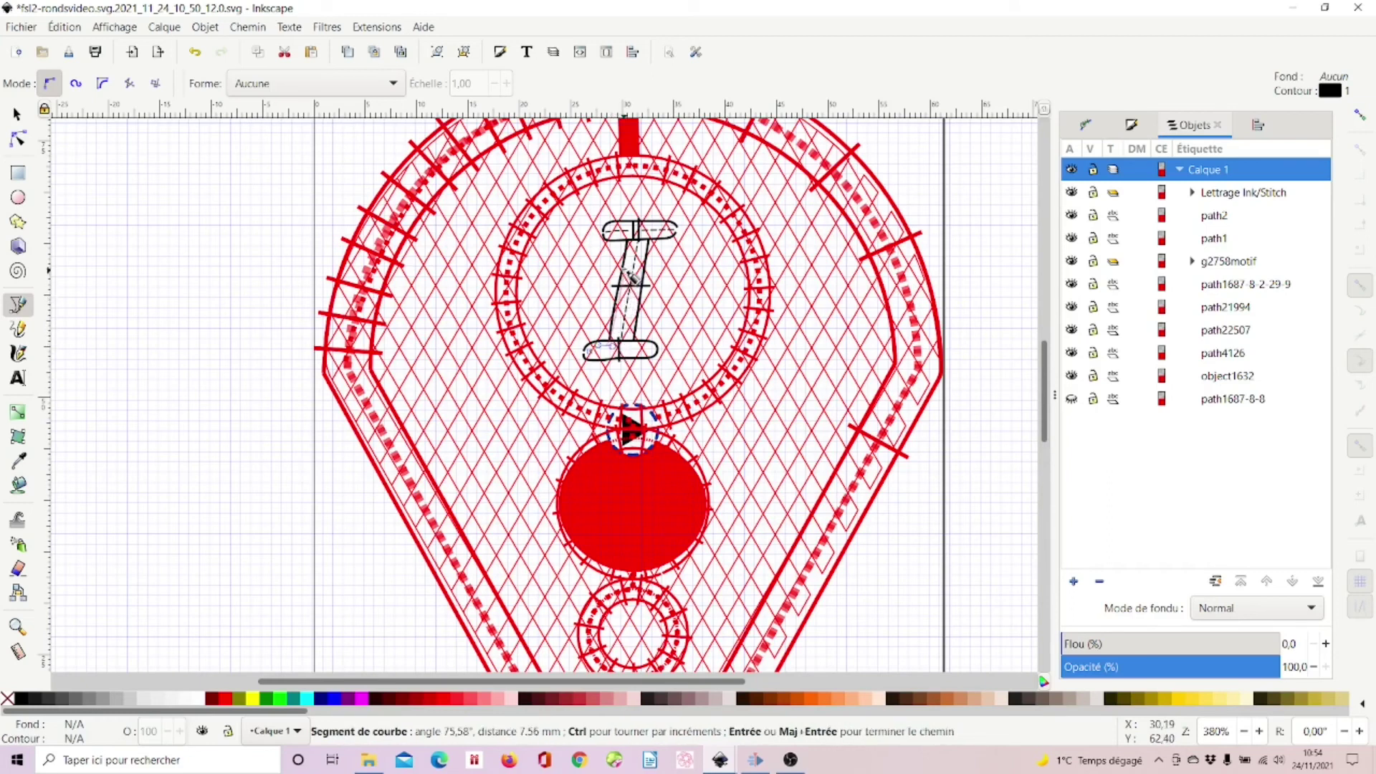
pyautogui.click(634, 237)
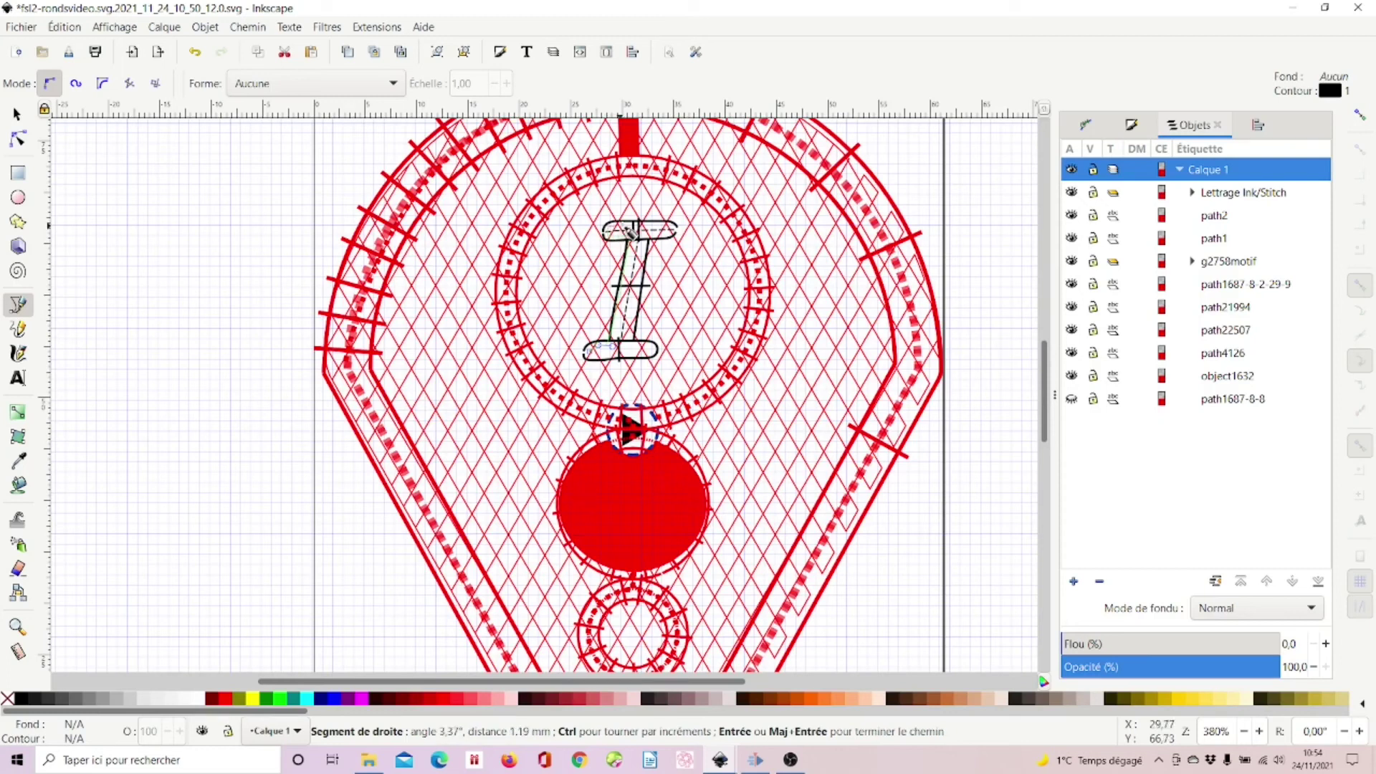
pyautogui.click(675, 229)
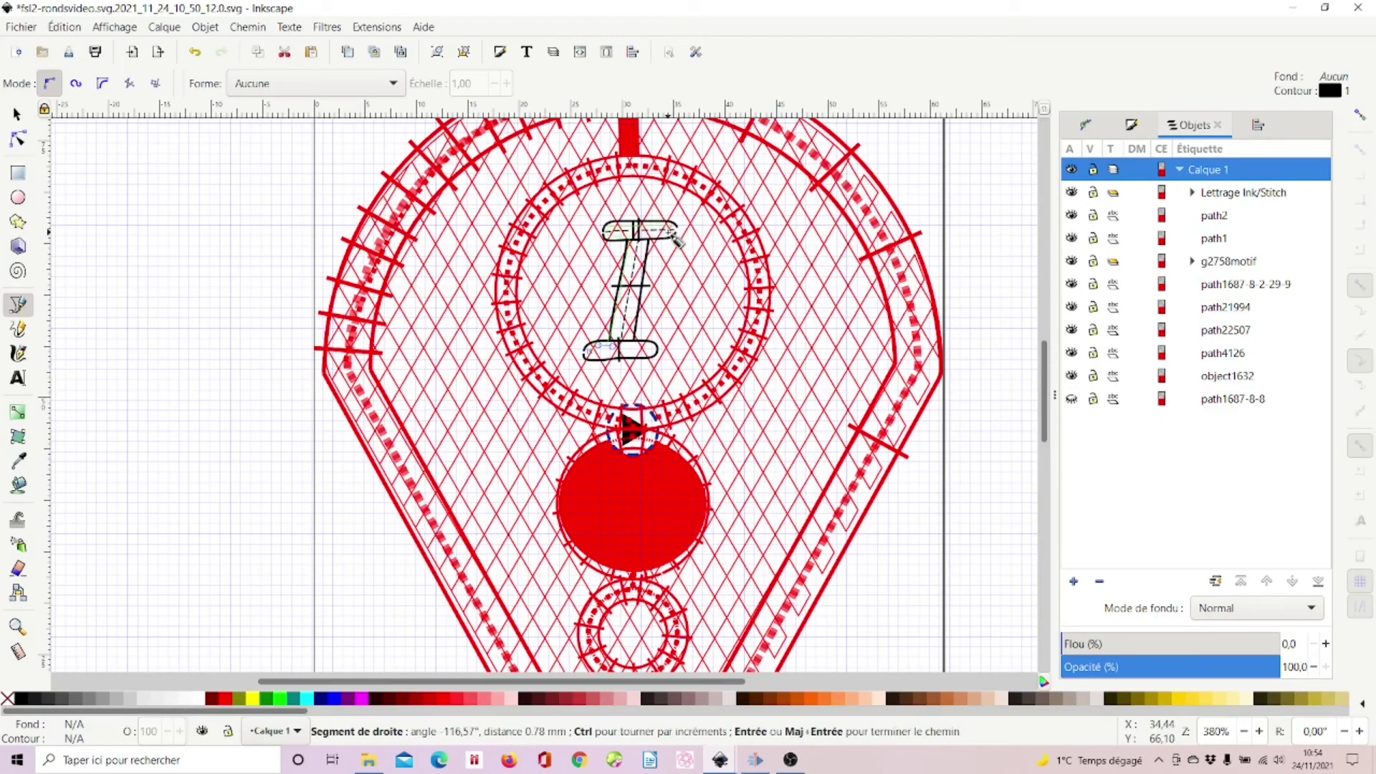
pyautogui.click(629, 239)
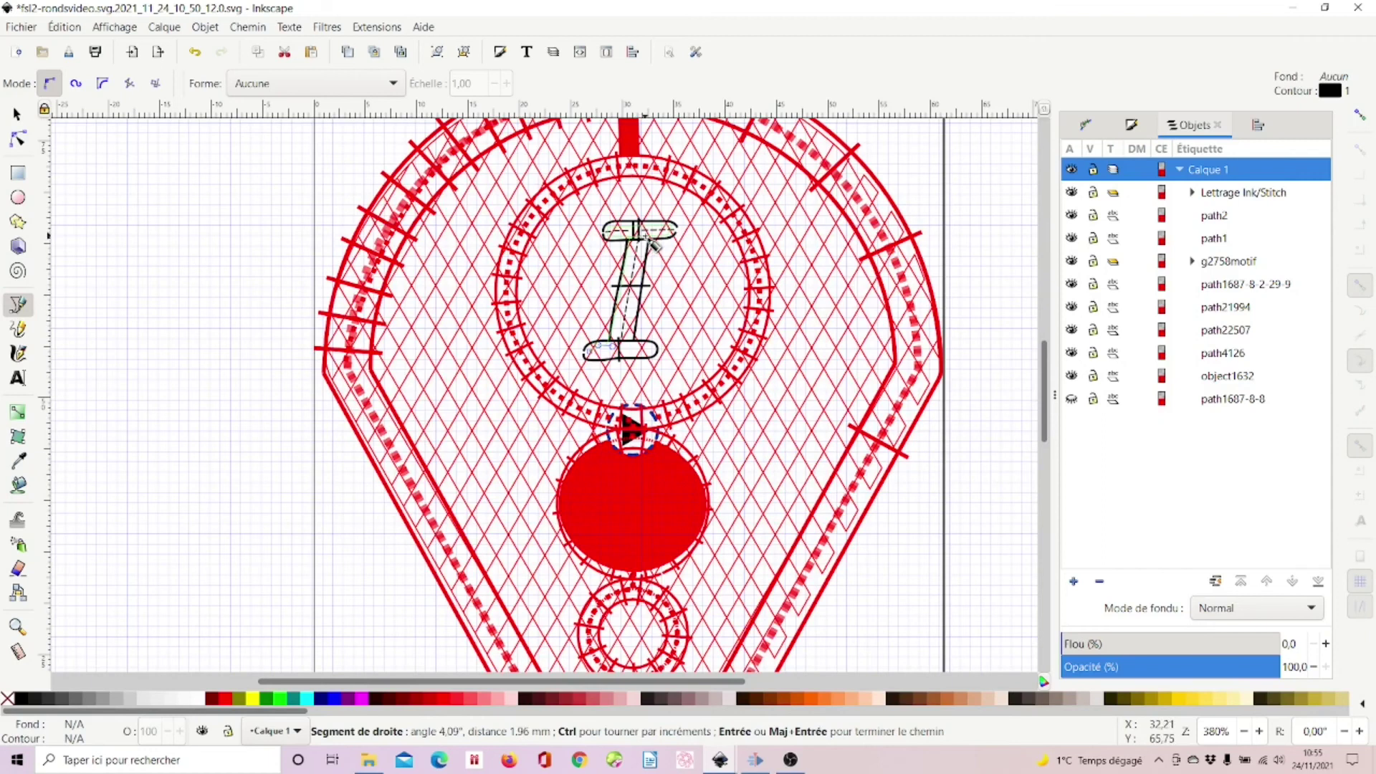
pyautogui.click(648, 241)
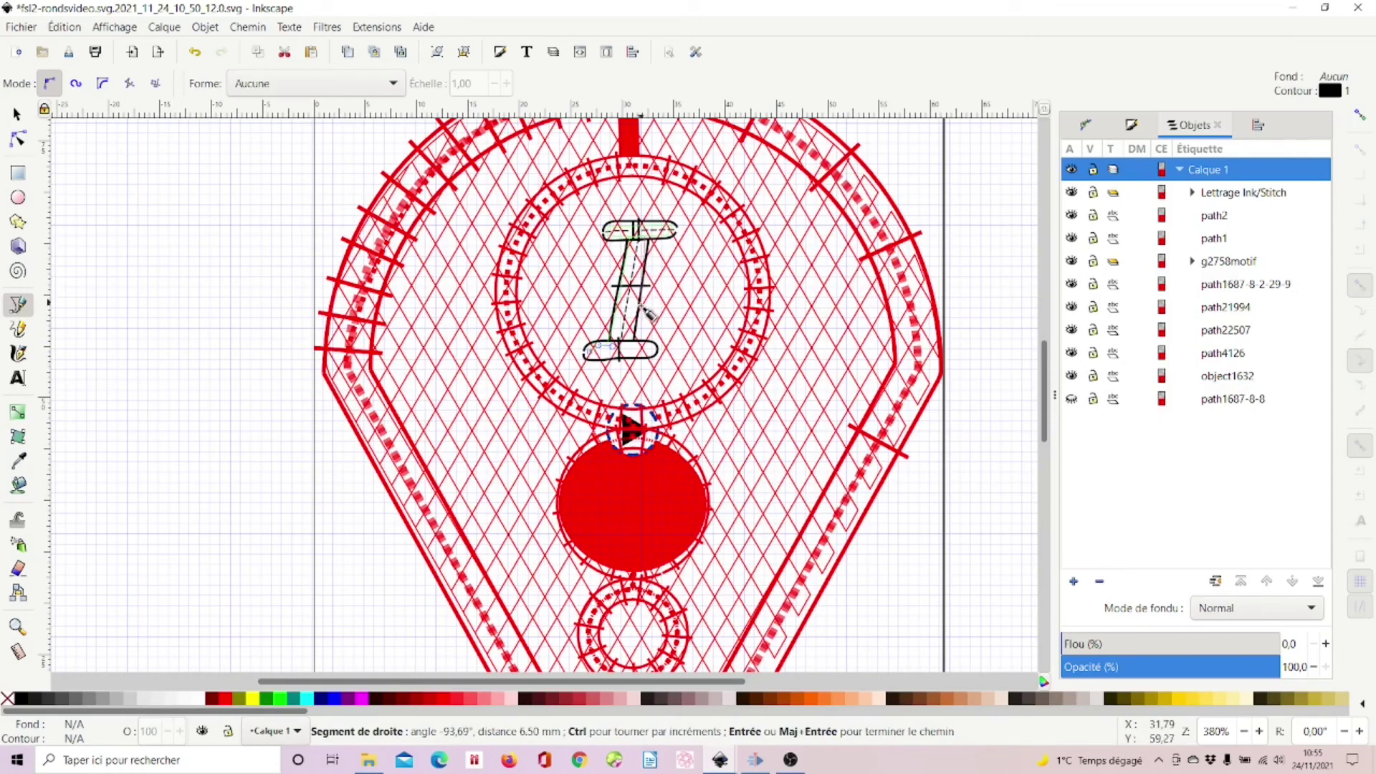
pyautogui.click(636, 351)
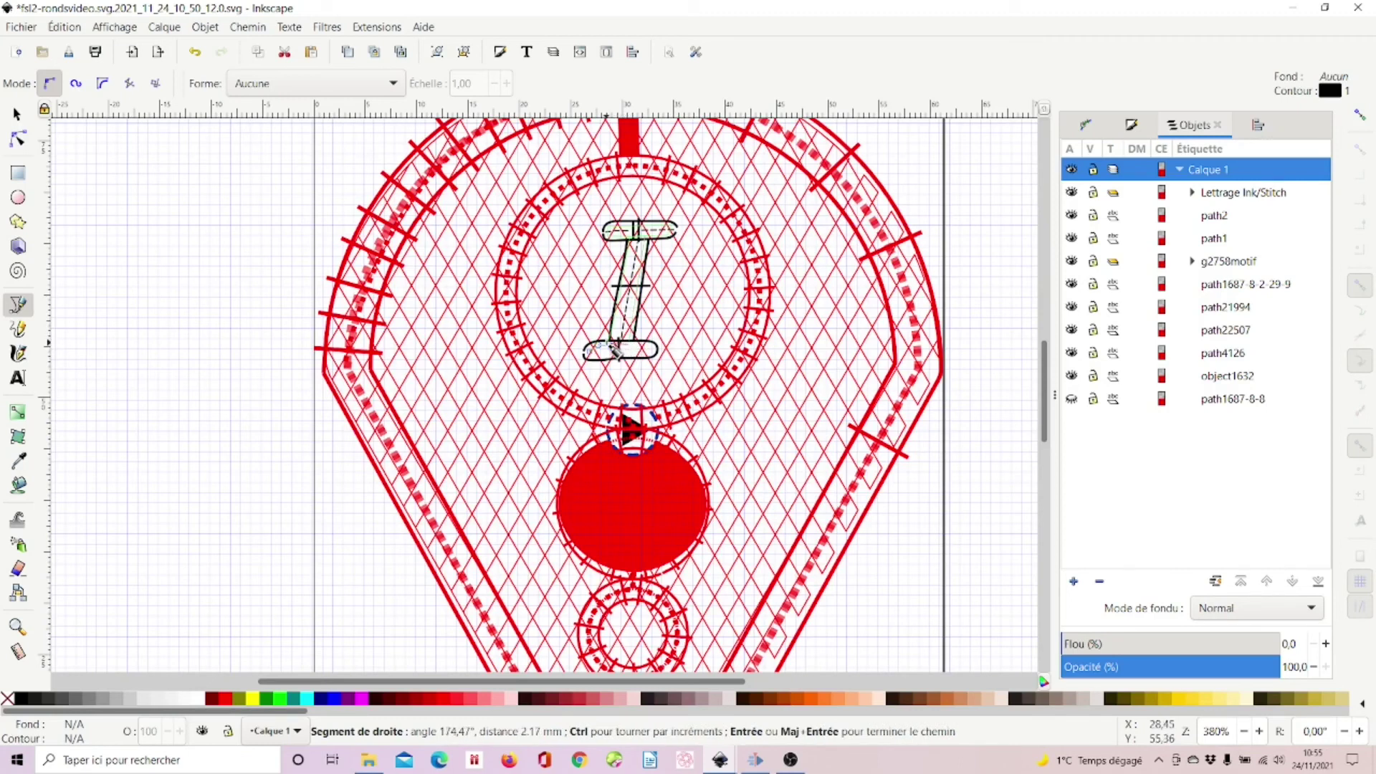
pyautogui.click(615, 351)
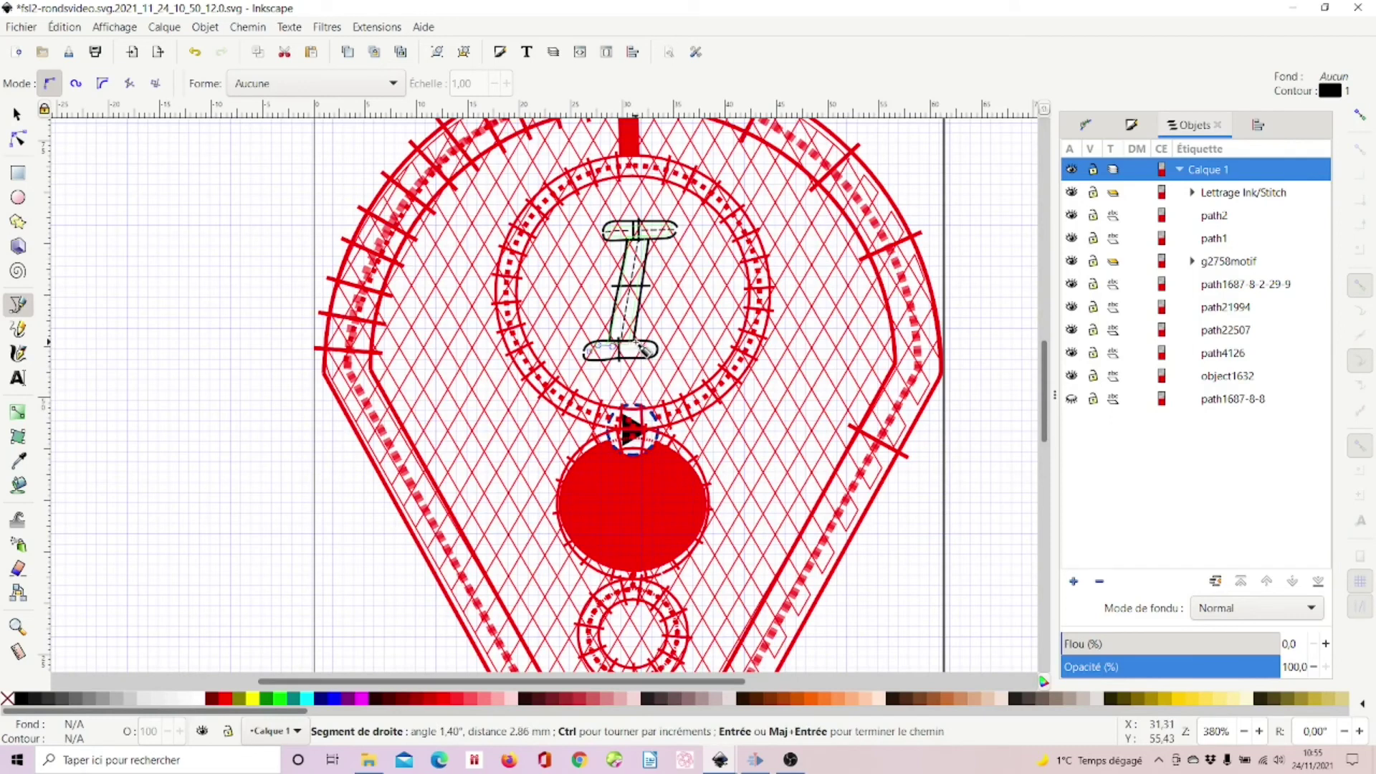
pyautogui.click(646, 349)
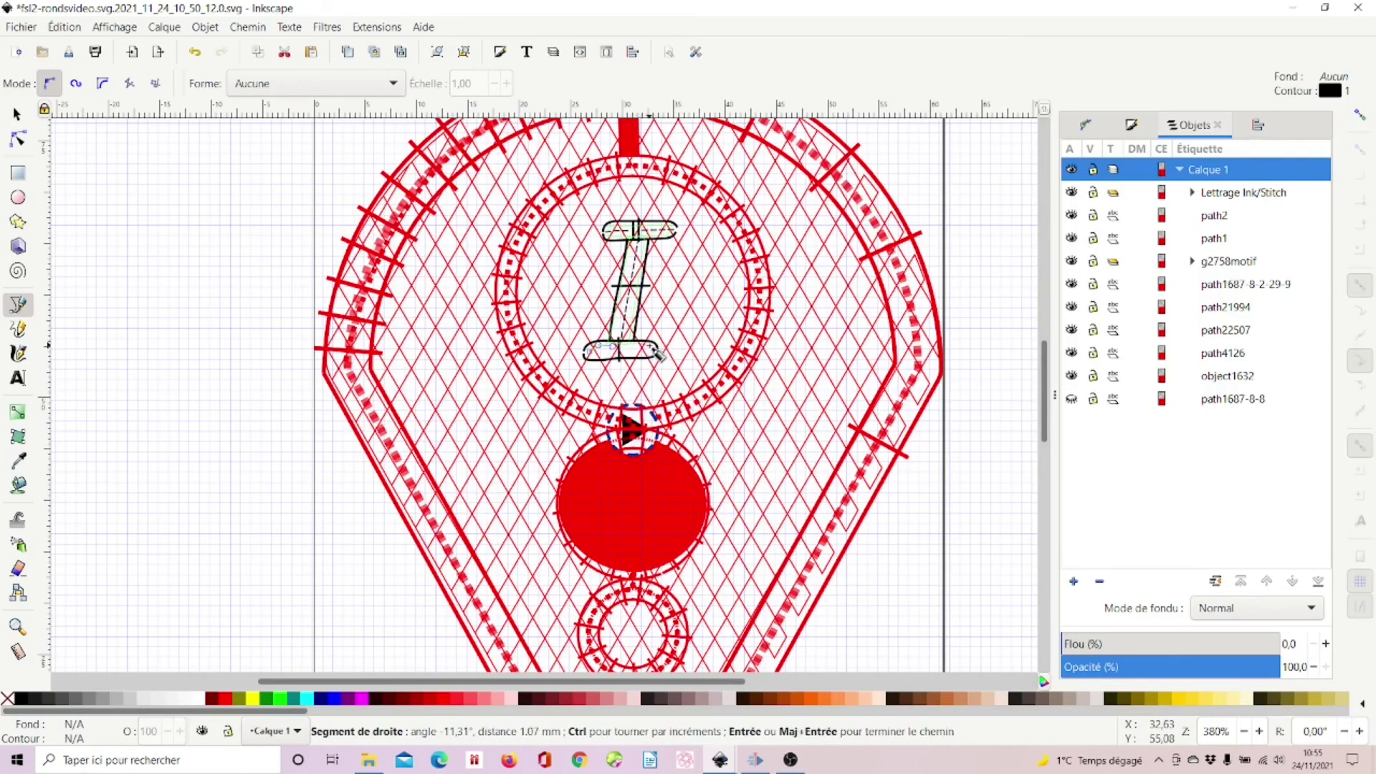
pyautogui.click(658, 355)
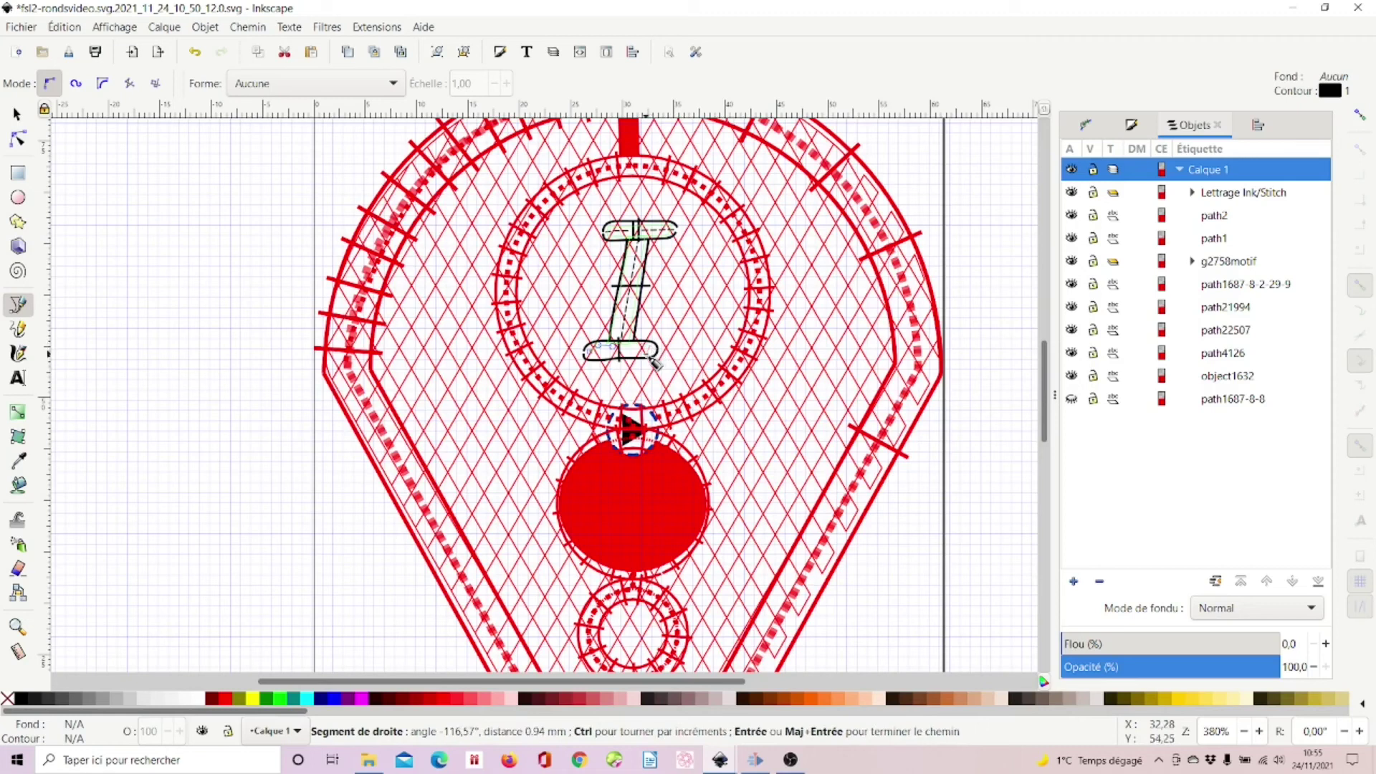
pyautogui.click(649, 358)
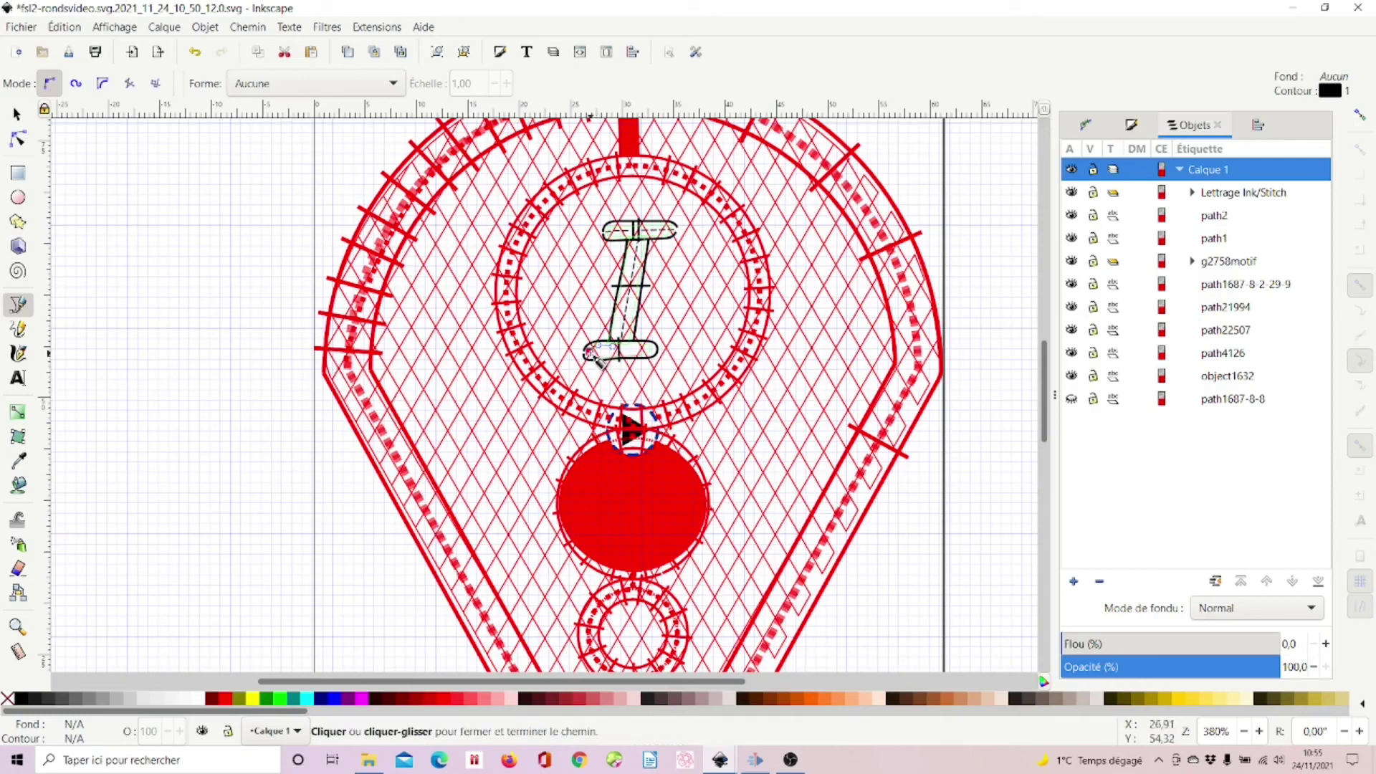
pyautogui.click(595, 355)
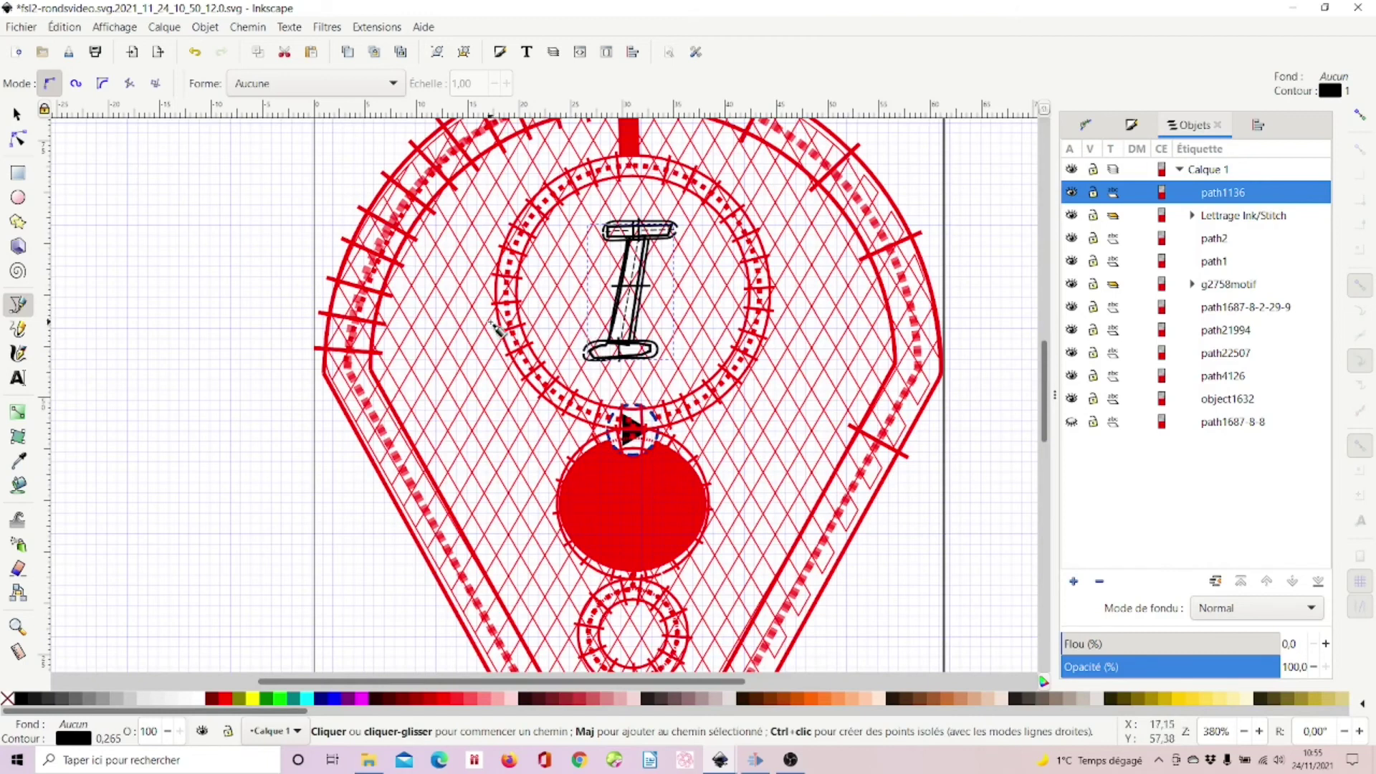
# Refine path1136 in the lower serif by moving one node to about X 27.164, Y 54.049 mm and another to X 32.873, Y 55.083 mm.
pyautogui.press('n')
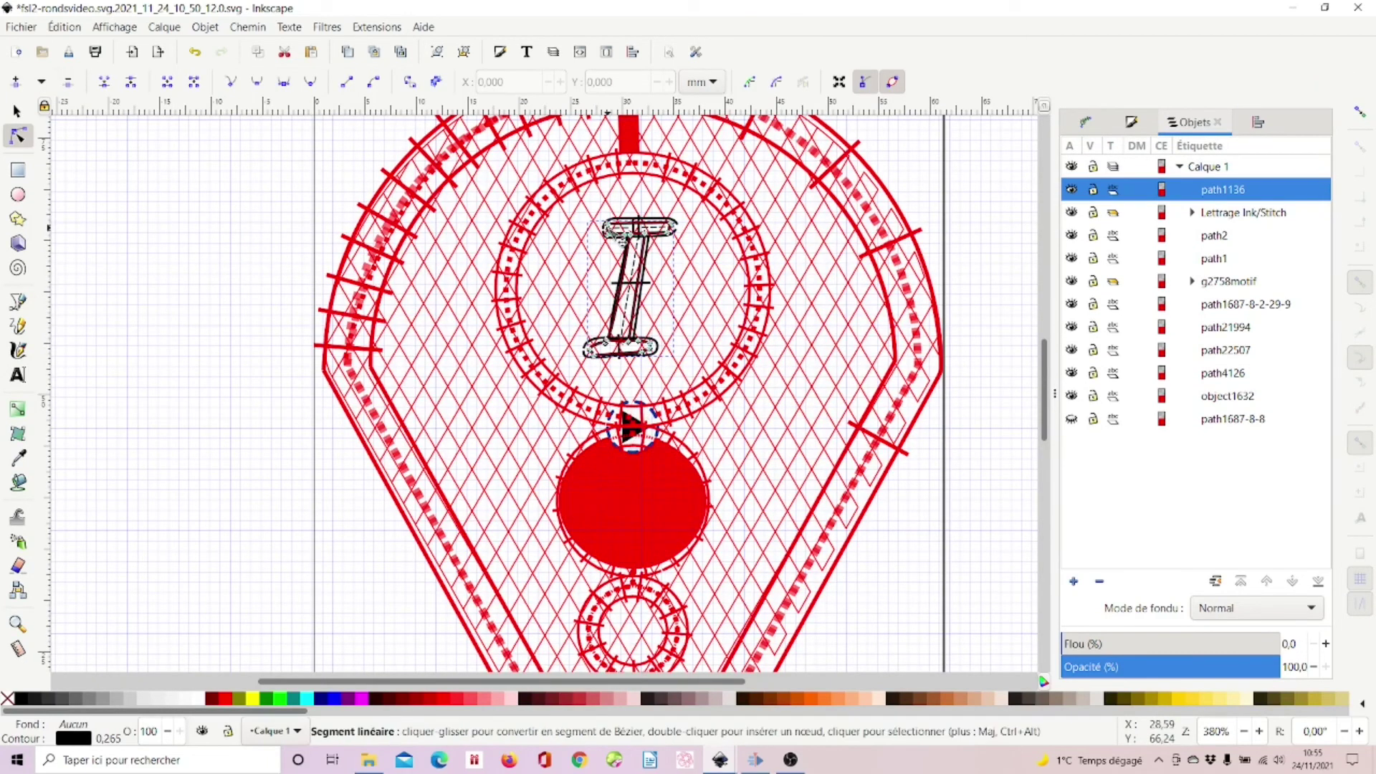
pyautogui.scroll(3, 613, 235)
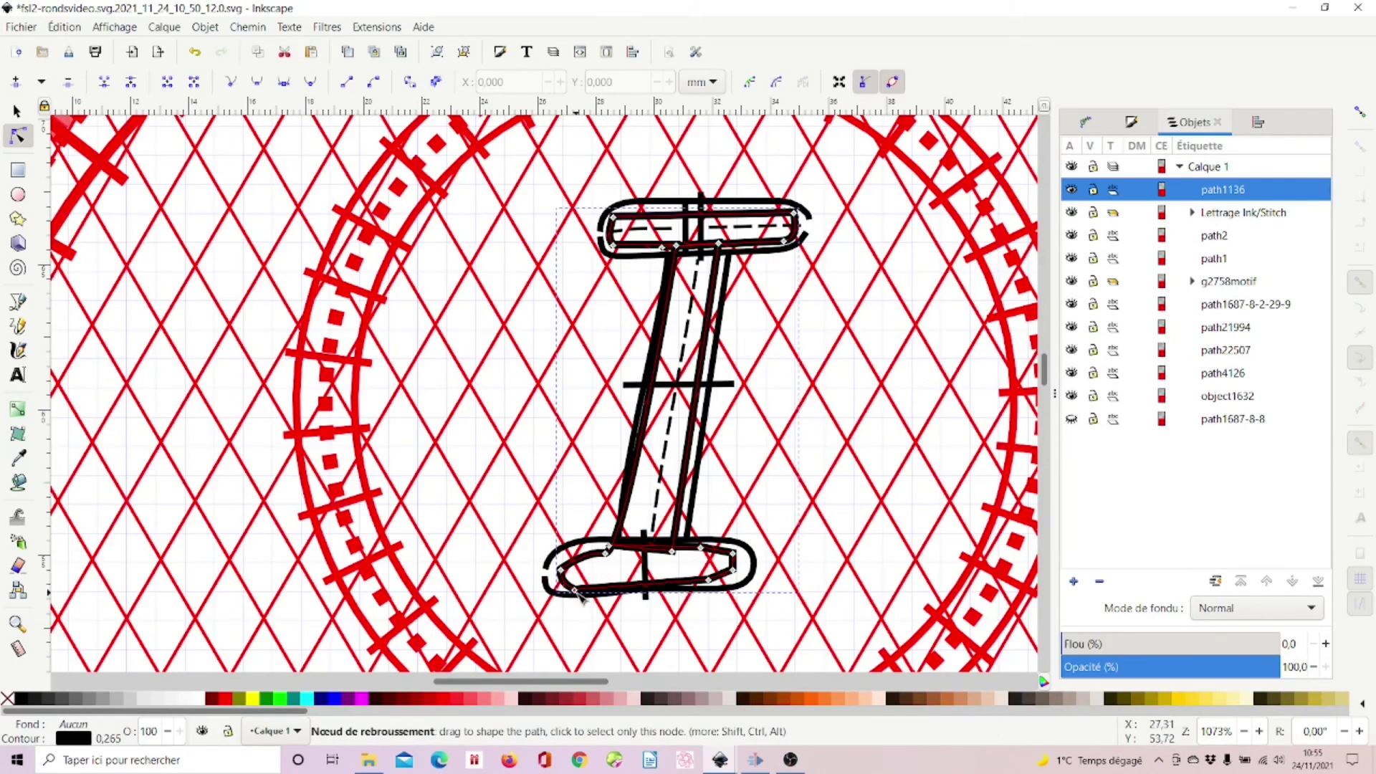
pyautogui.moveTo(577, 590); pyautogui.dragTo(574, 582)
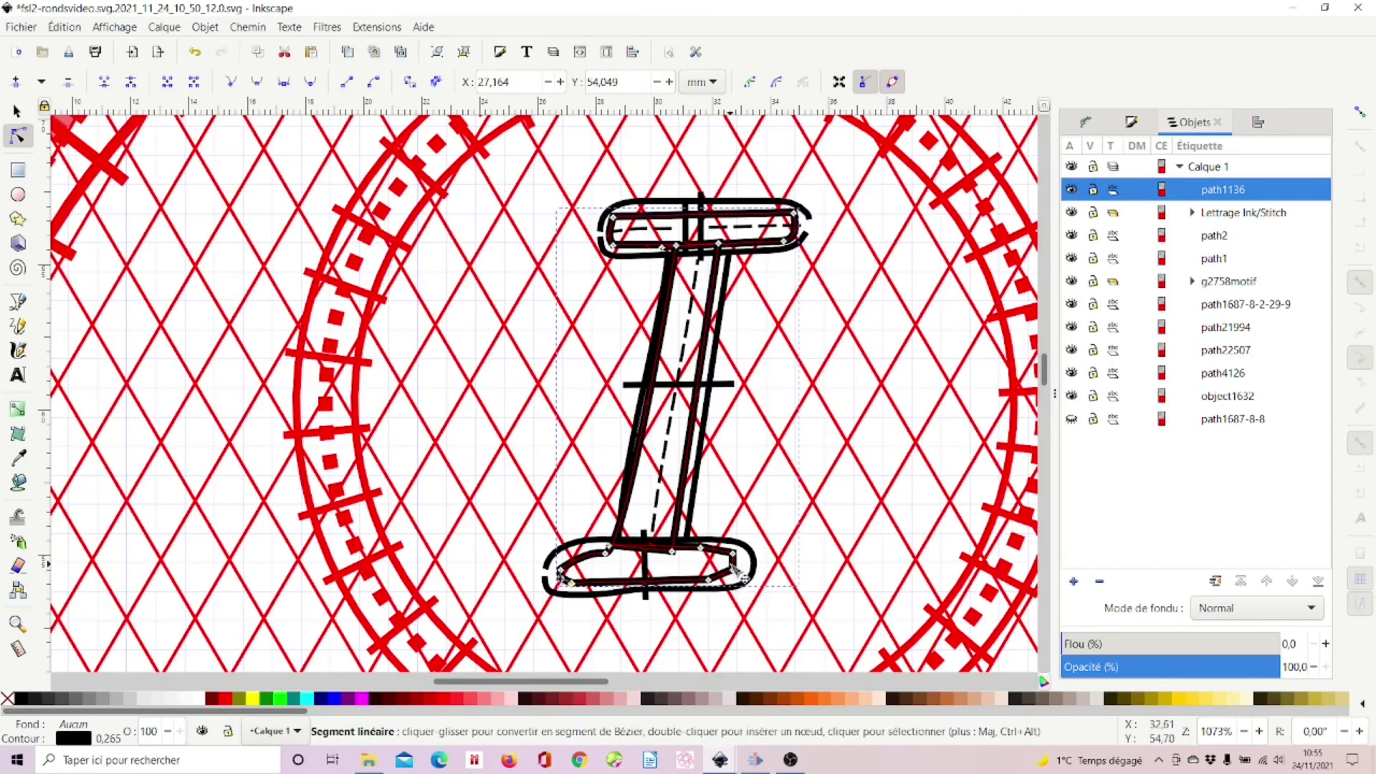
pyautogui.moveTo(735, 571); pyautogui.dragTo(742, 566)
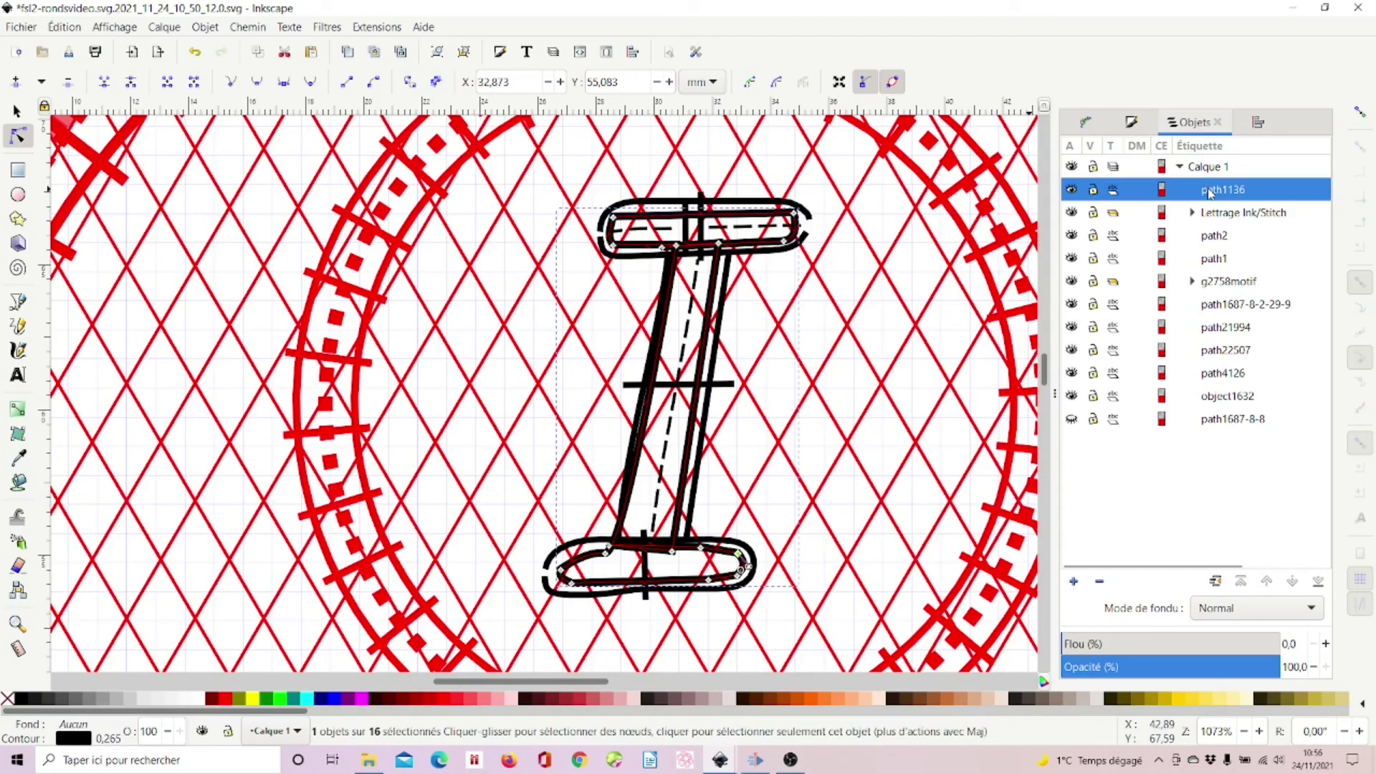
# Lower path1136 beneath the Lettrage Ink/Stitch group and give its outline a fine dotted dash pattern.
pyautogui.click(1295, 582)
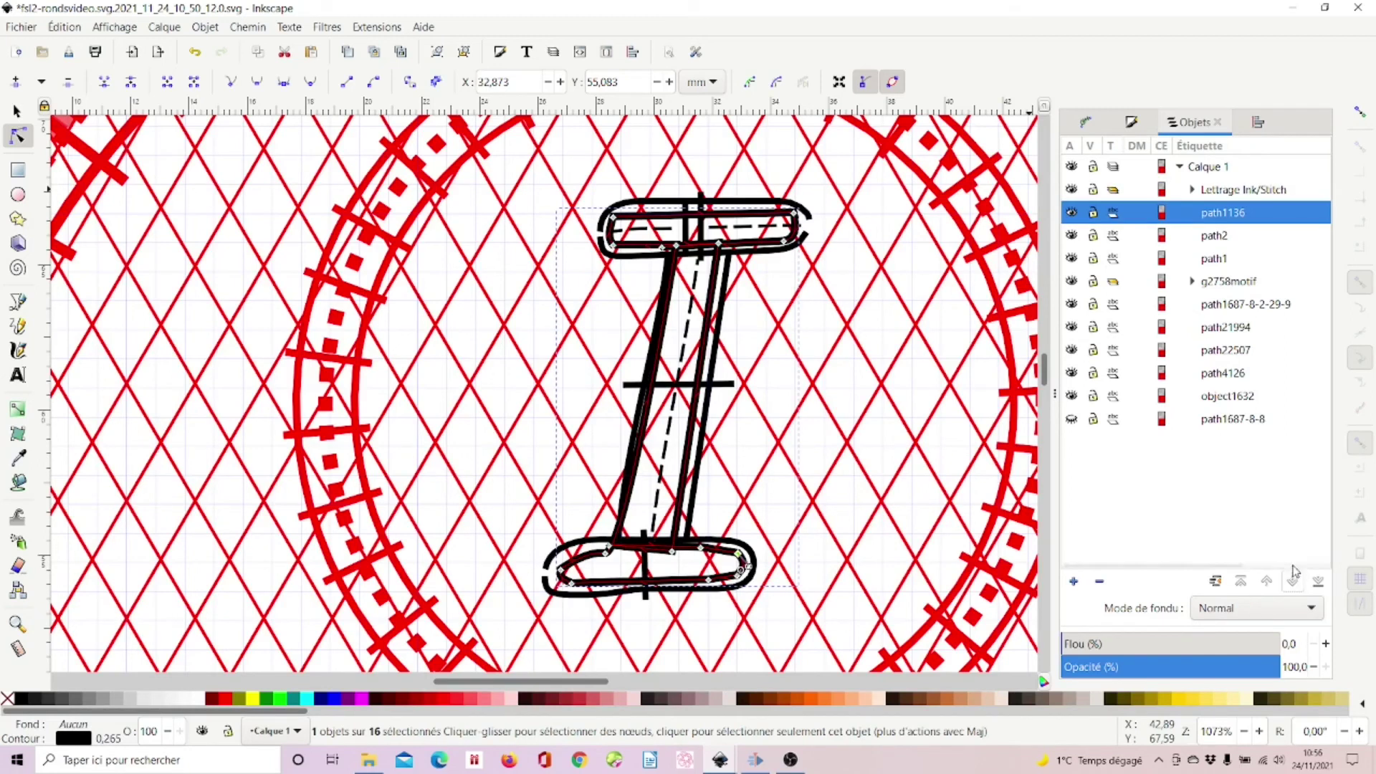
pyautogui.click(1224, 212)
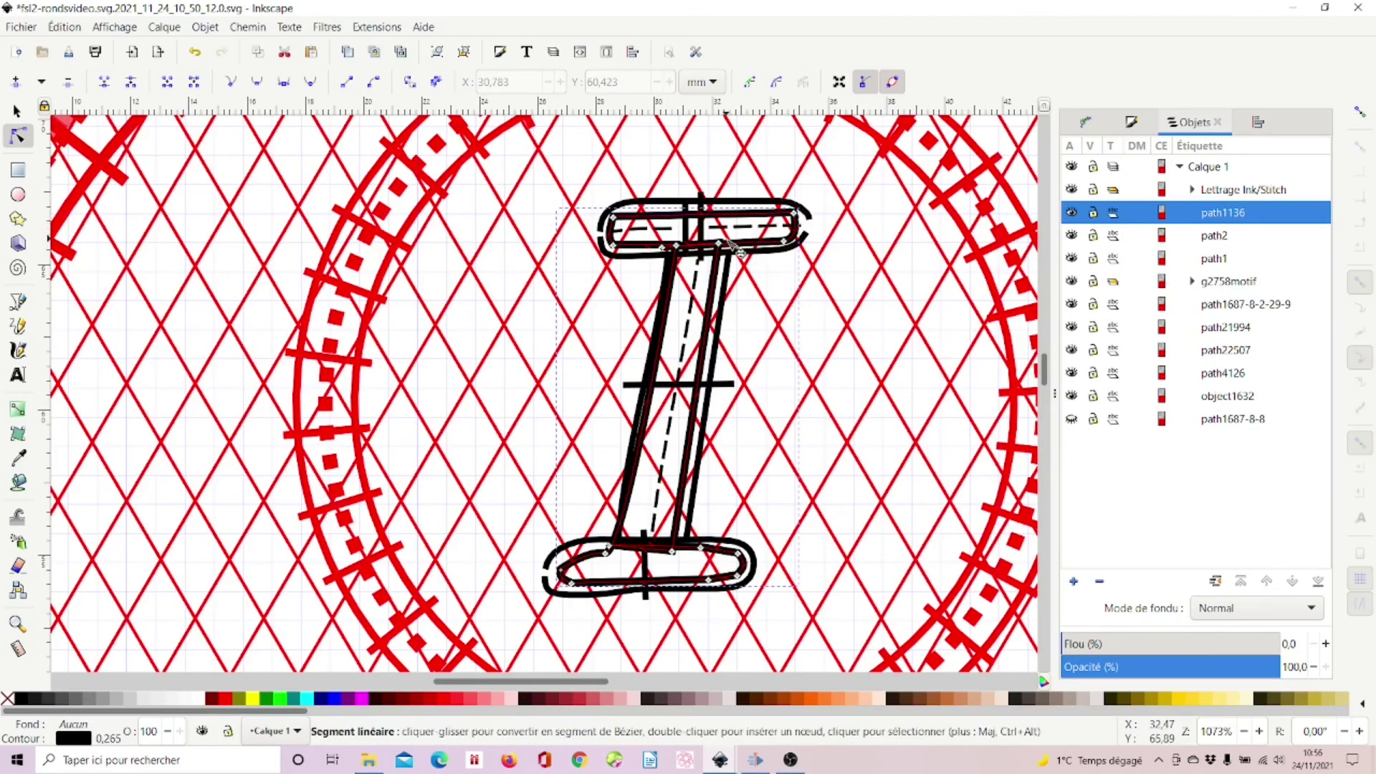
pyautogui.click(1132, 122)
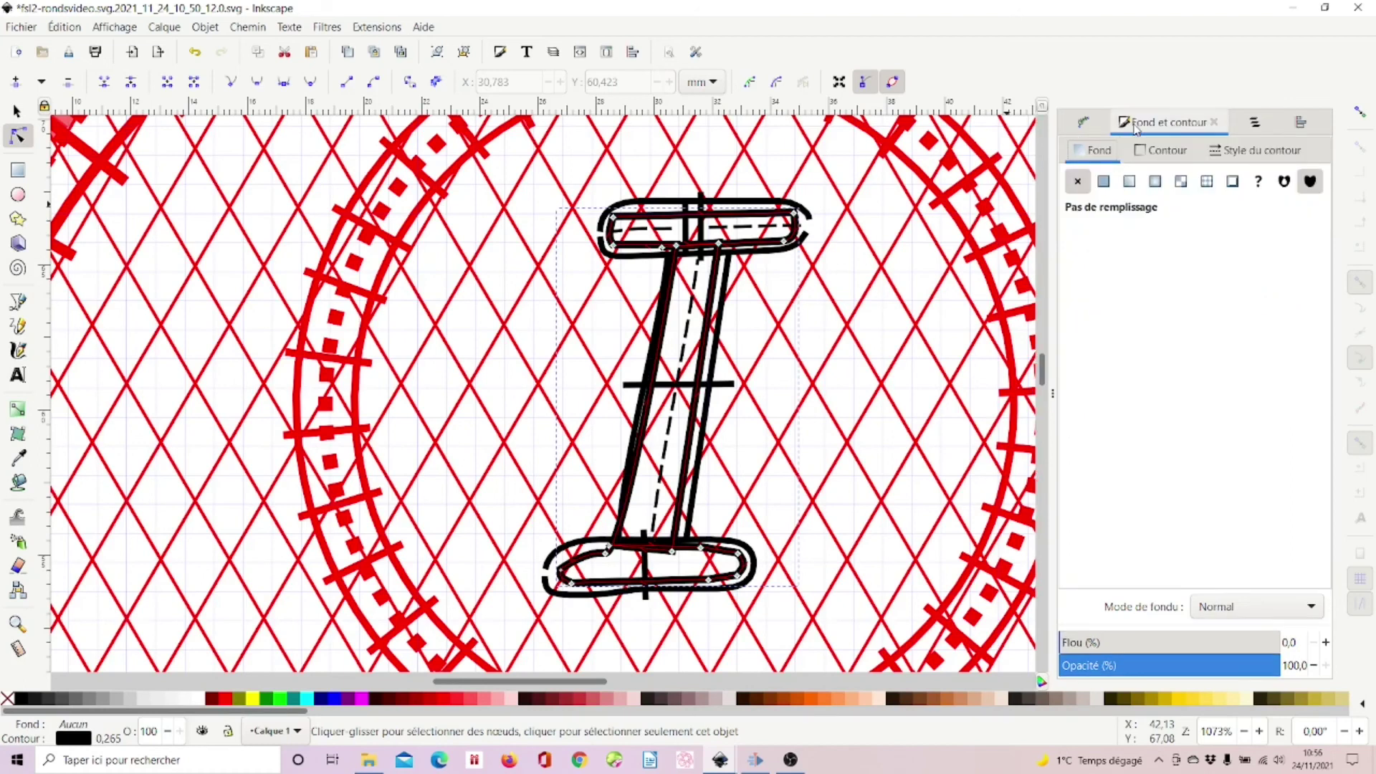
pyautogui.click(1257, 152)
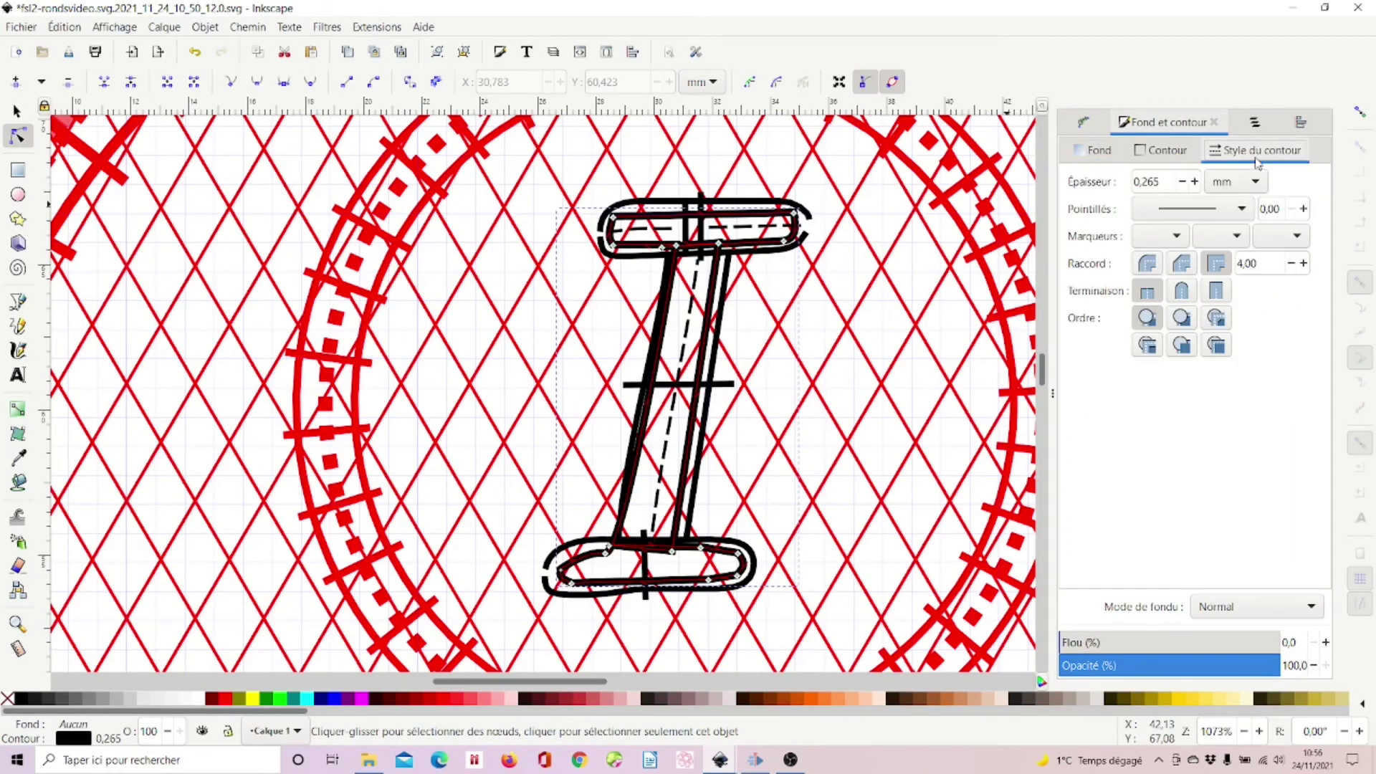
pyautogui.click(1240, 210)
pyautogui.click(1214, 231)
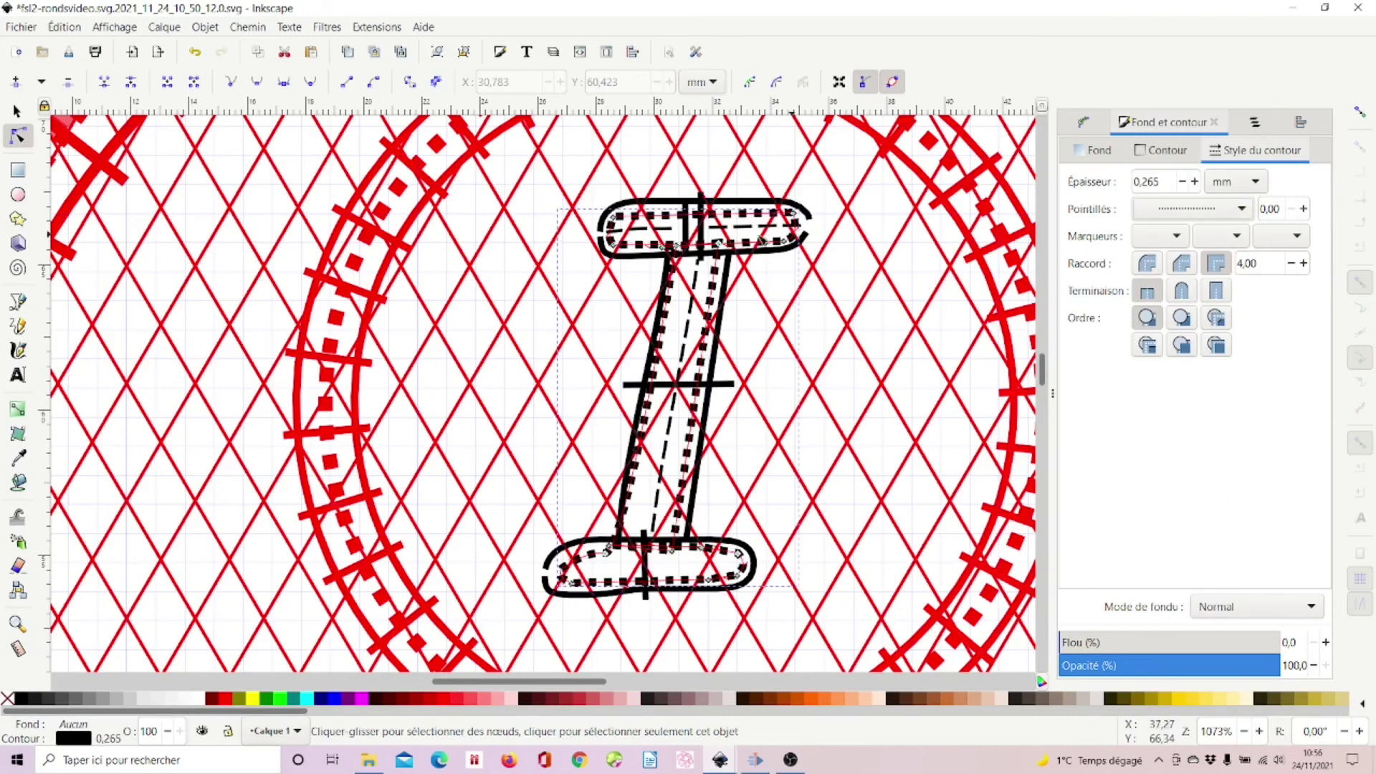
# Simulate the stitching of path1136 together with the Lettrage Ink/Stitch group, stepping back to the underlay stitches and forward to the end.
pyautogui.click(666, 255)
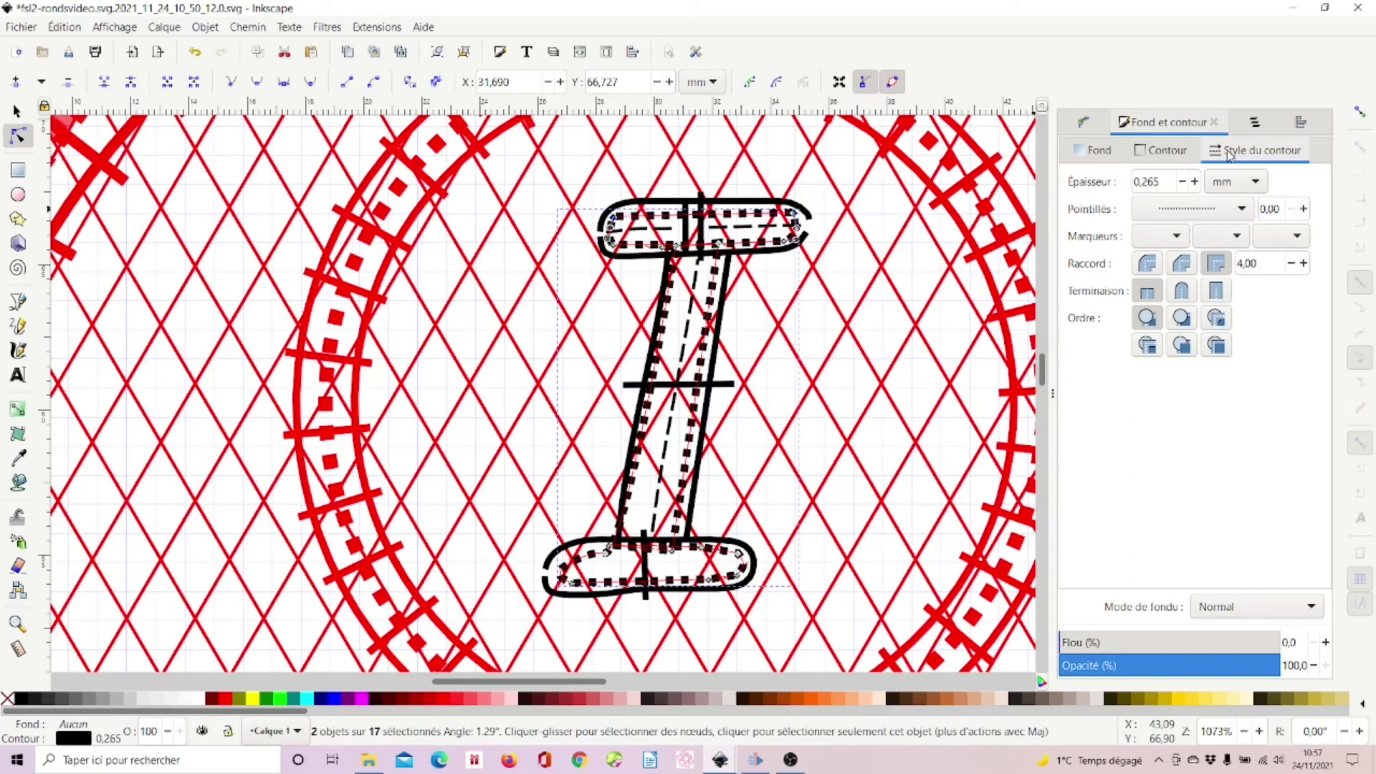
pyautogui.click(1253, 124)
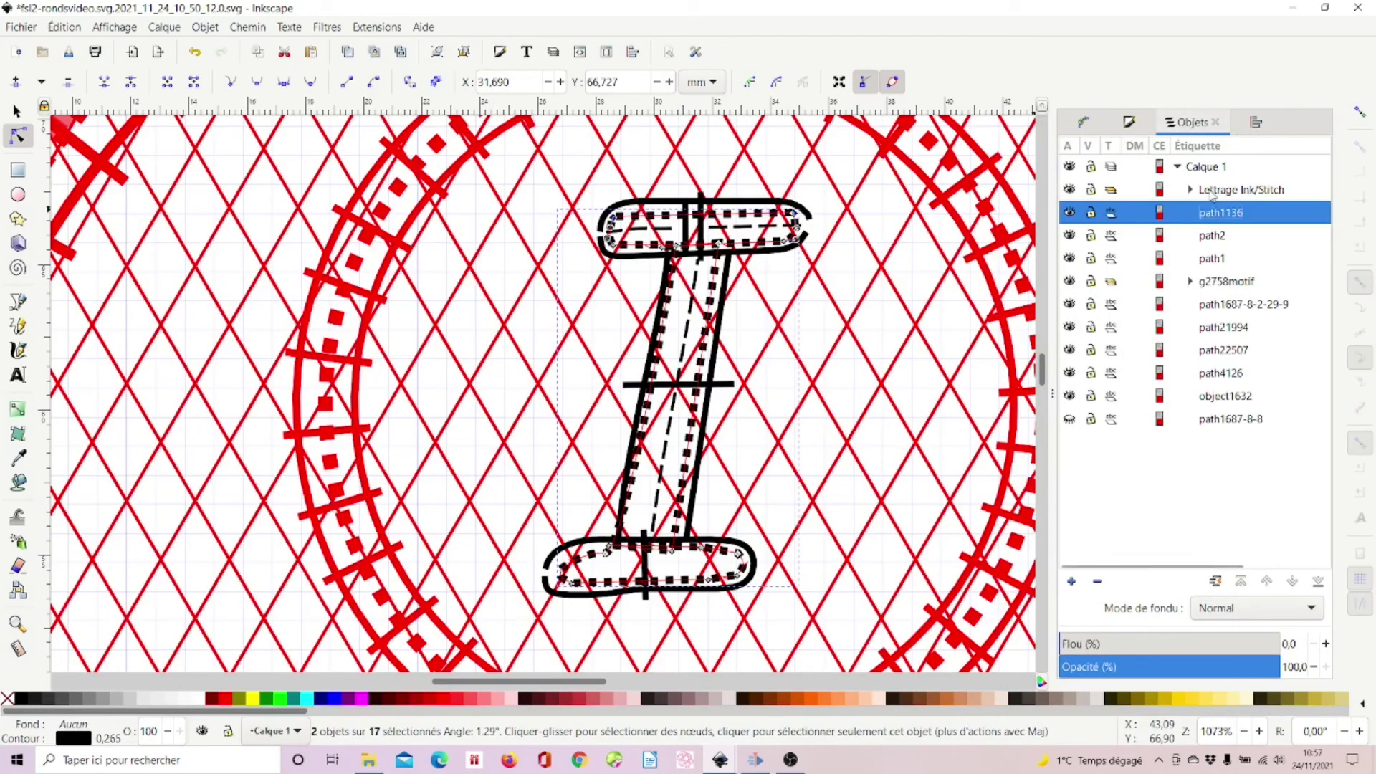
pyautogui.keyDown('shift'); pyautogui.click(1210, 192); pyautogui.keyUp('shift')
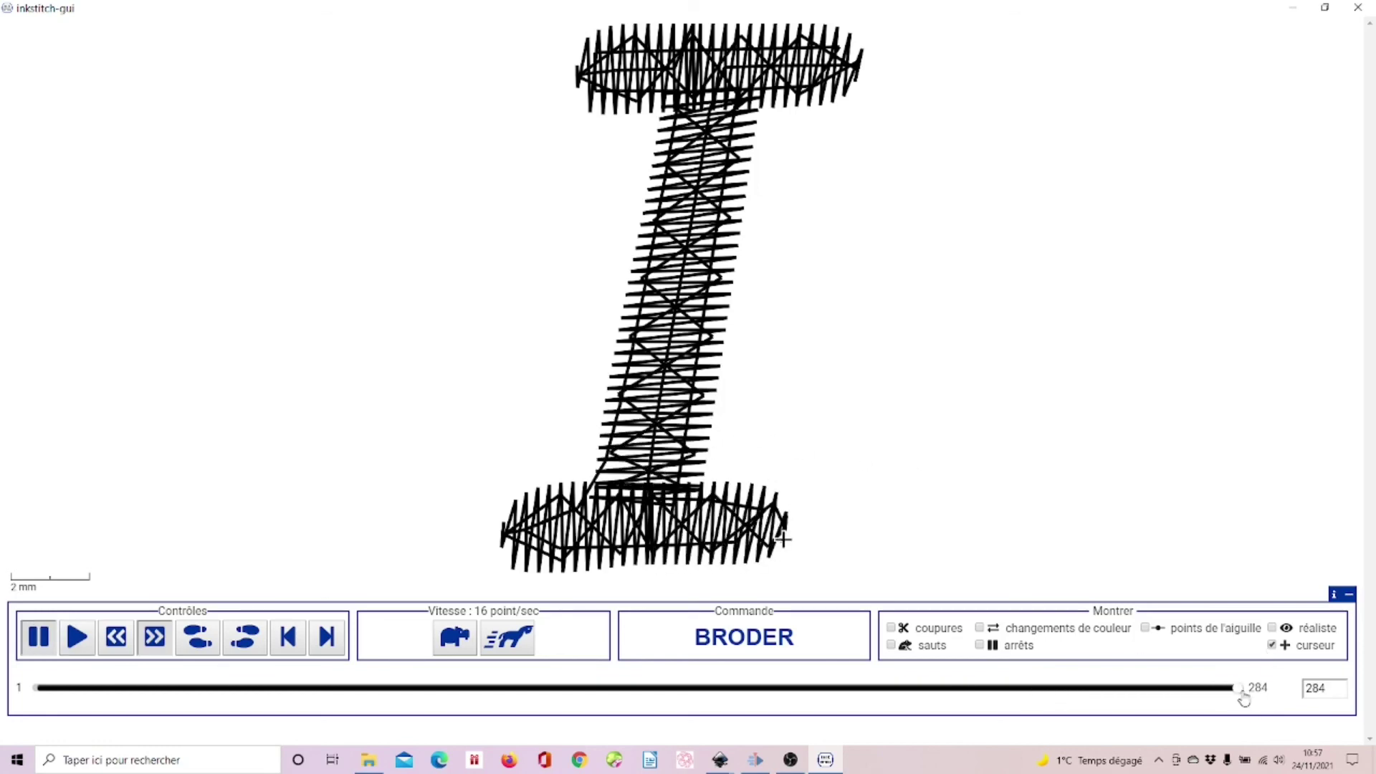
pyautogui.moveTo(1242, 696); pyautogui.dragTo(217, 740)
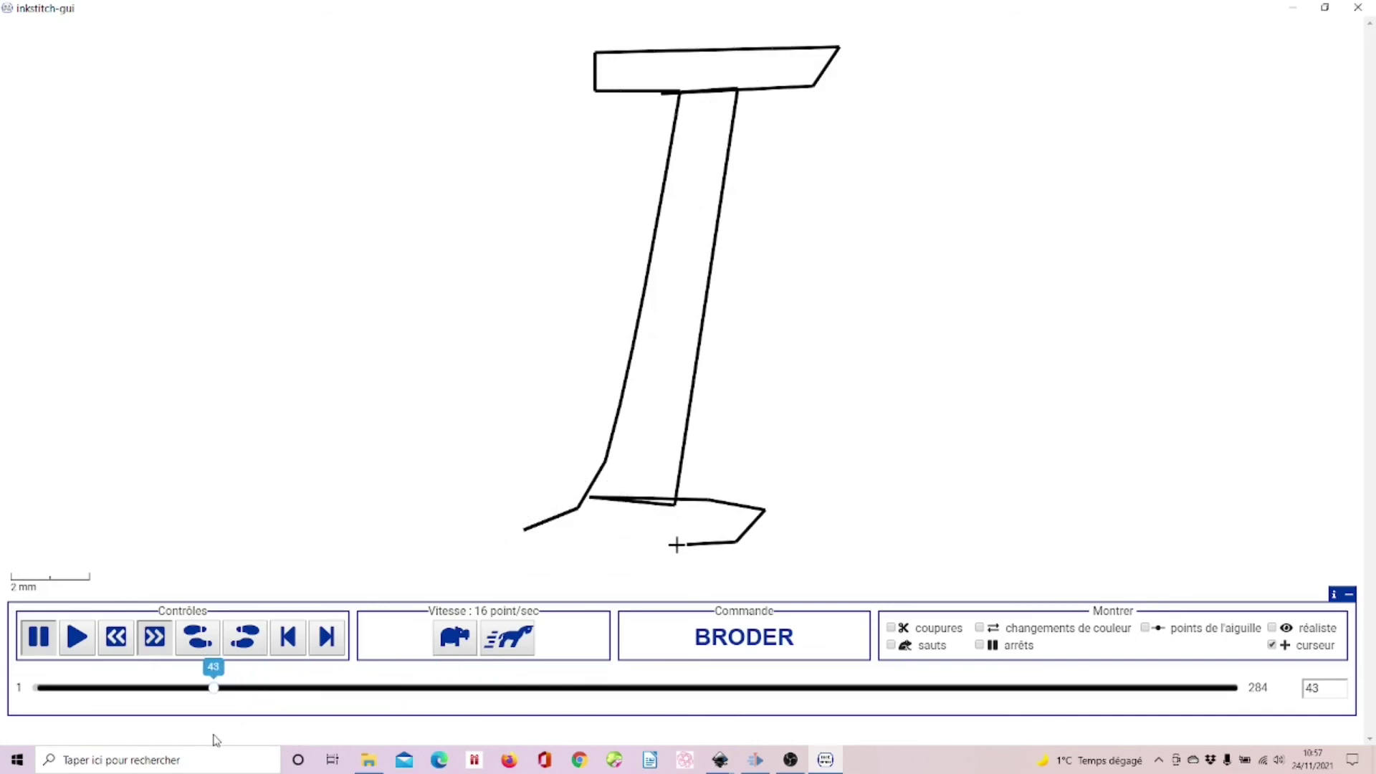
pyautogui.moveTo(217, 741); pyautogui.dragTo(219, 738)
pyautogui.moveTo(217, 694)
pyautogui.moveTo(217, 693); pyautogui.dragTo(1301, 710)
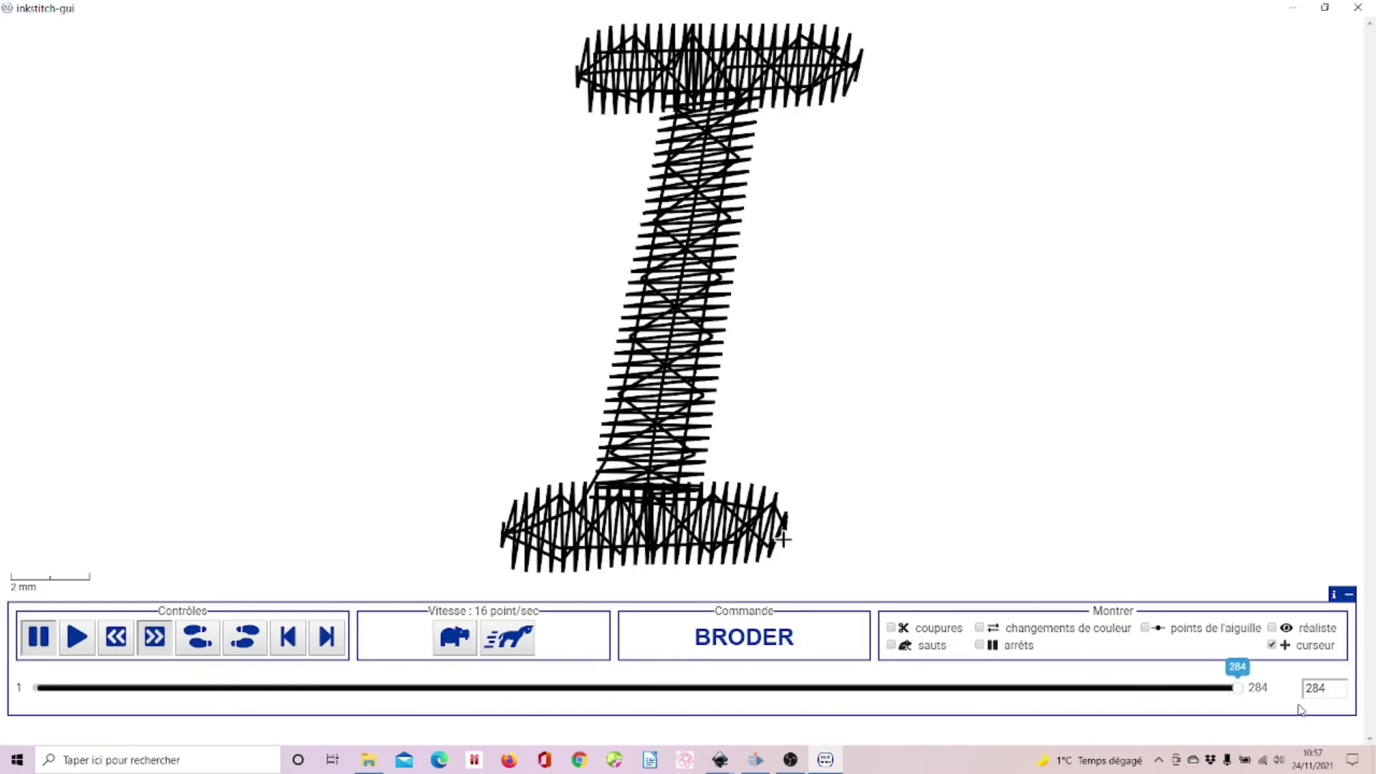
pyautogui.click(1358, 8)
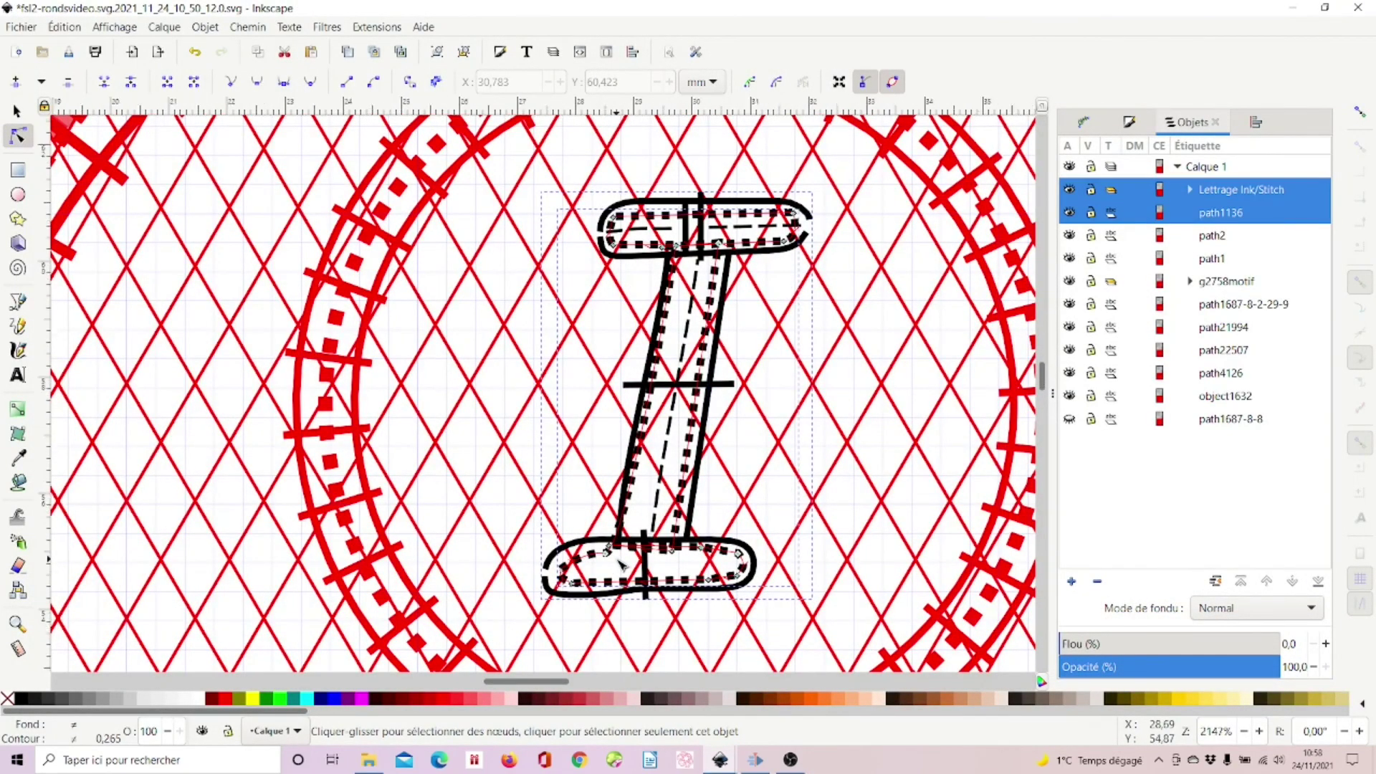
# Move the path1136 node where the stem meets the lower serif to about X 27.838, Y 55.213 mm.
pyautogui.scroll(8, 621, 564)
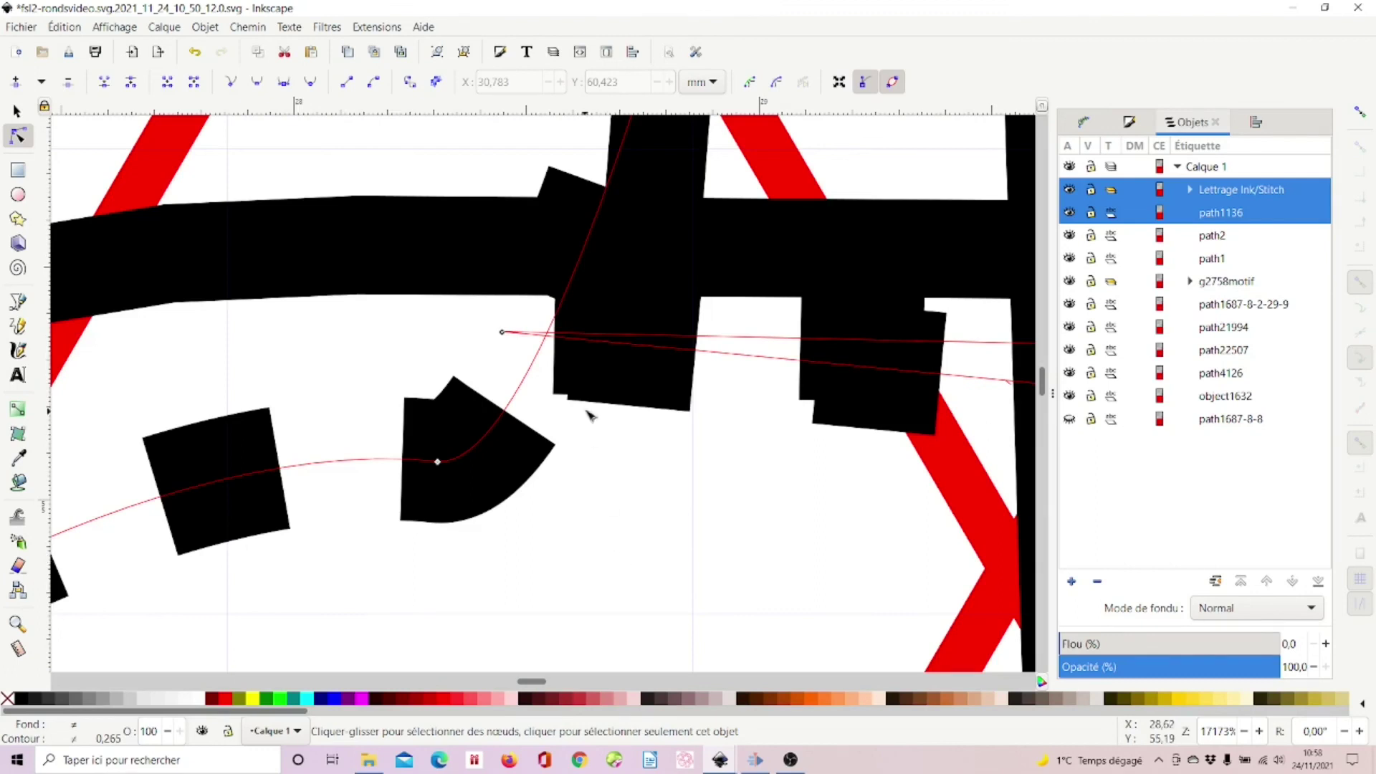
pyautogui.moveTo(502, 332); pyautogui.dragTo(220, 404)
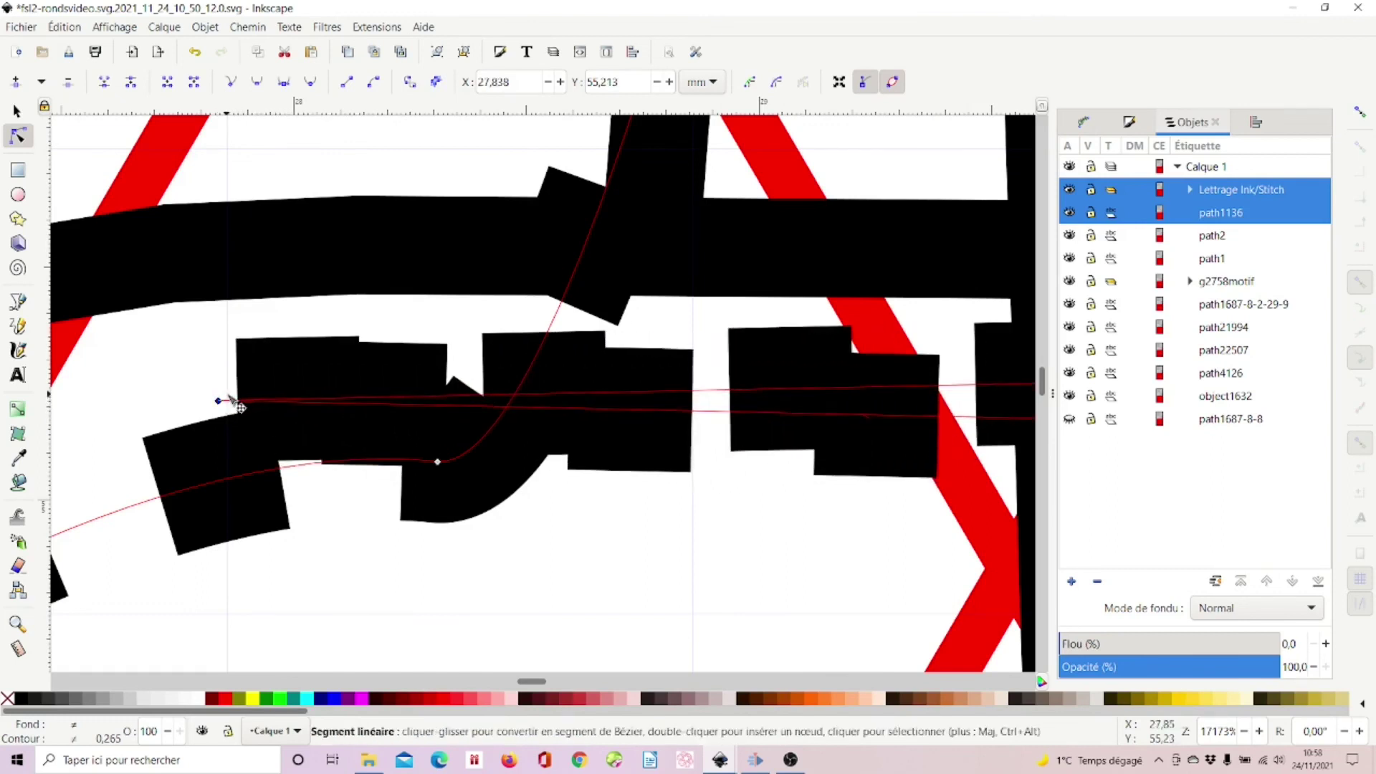
pyautogui.scroll(-2, 275, 378)
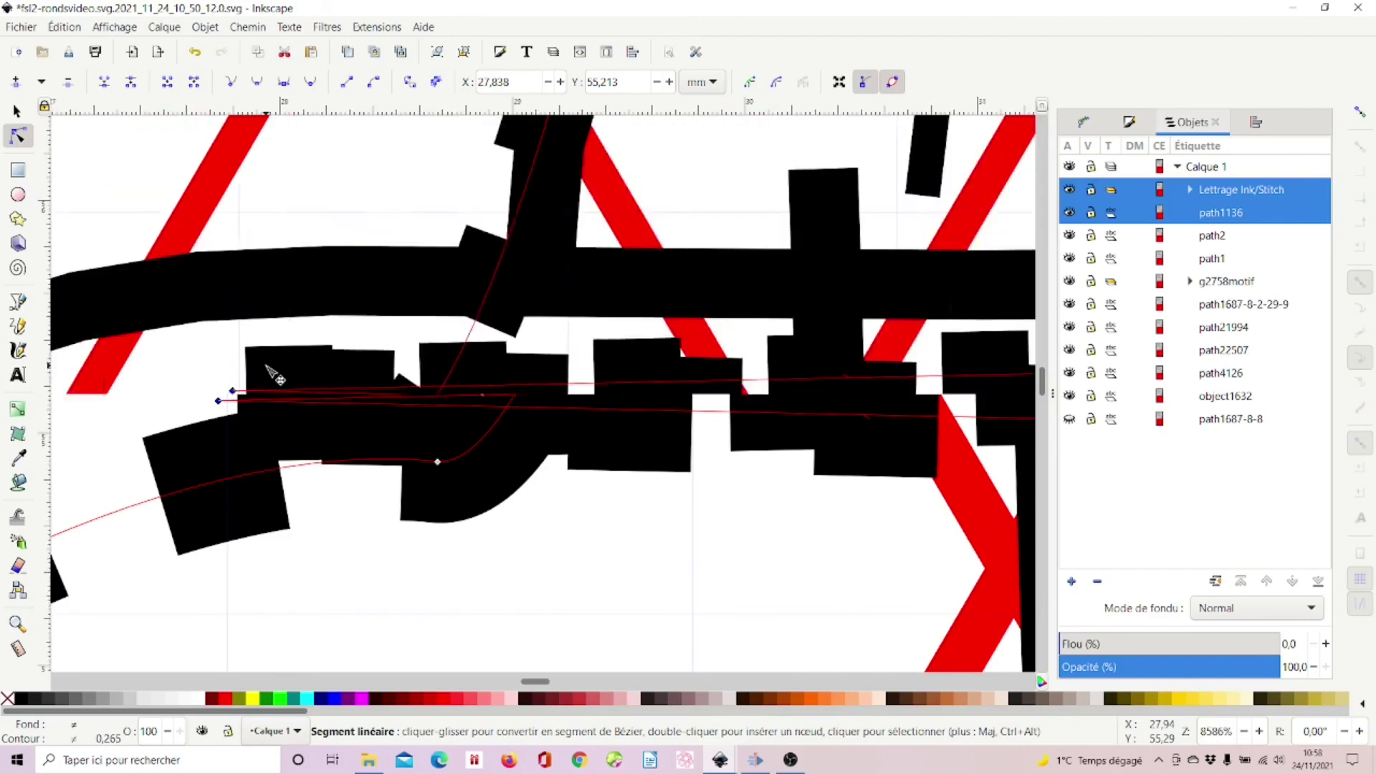
pyautogui.scroll(-3, 411, 373)
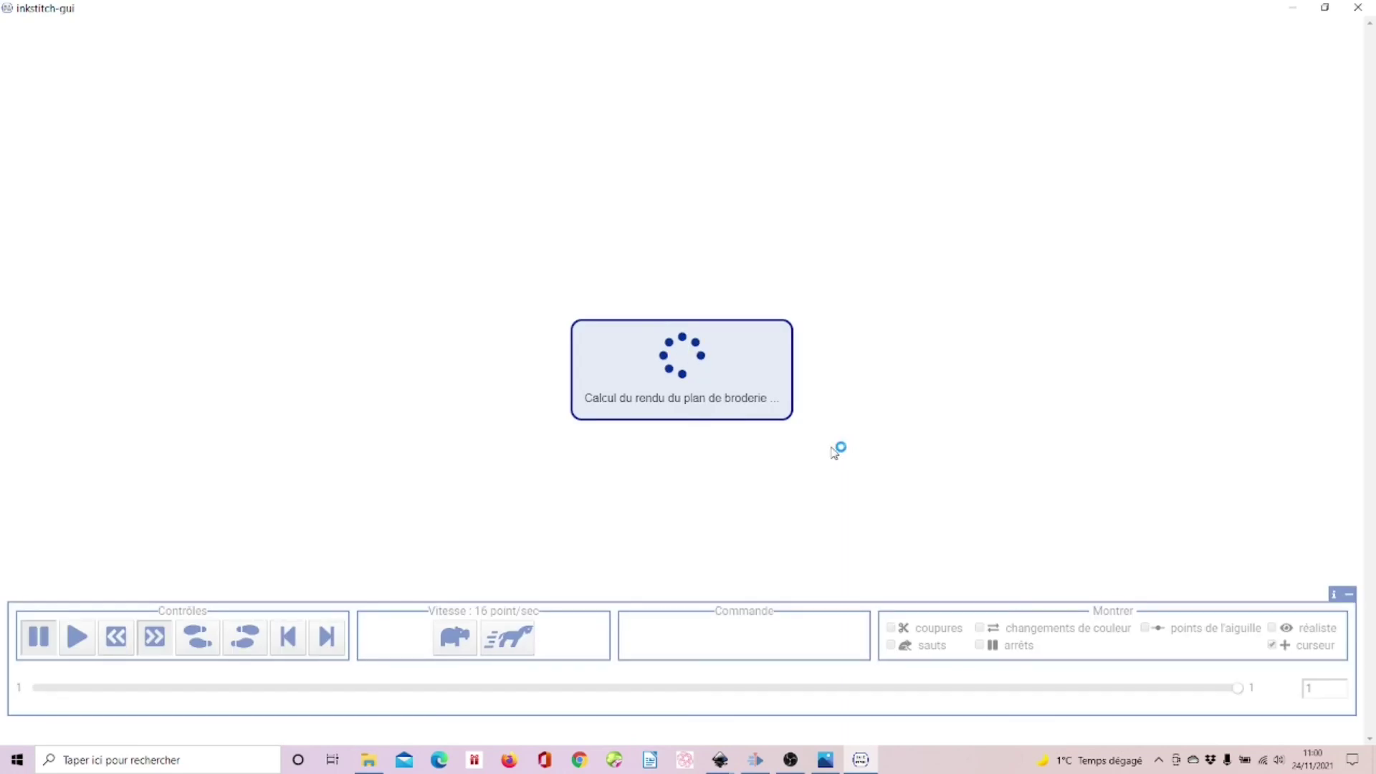
# Run the stitch simulation of the whole teardrop design at 256 stitches per second, closing the simulator and its script notice when finished.
pyautogui.click(513, 643)
pyautogui.click(513, 643)
pyautogui.click(513, 643)
pyautogui.click(514, 643)
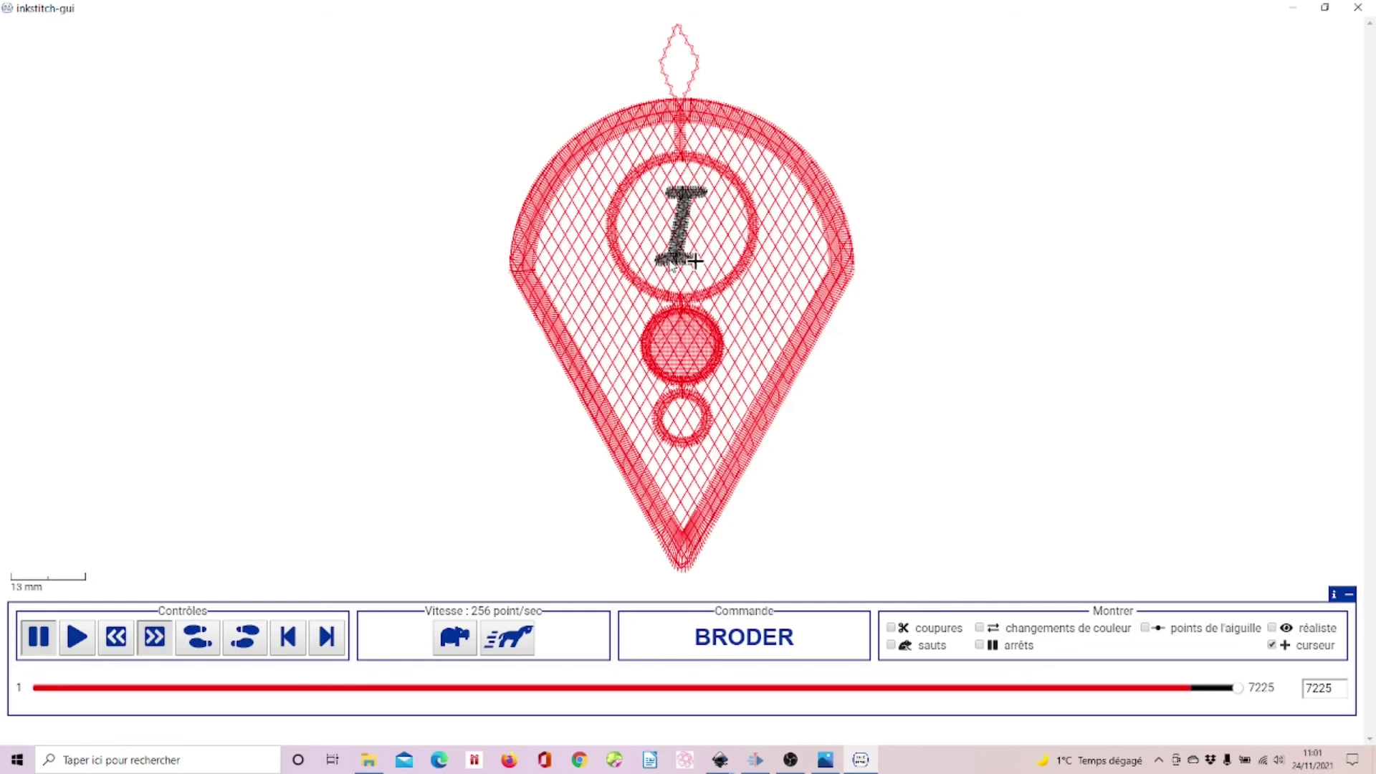
pyautogui.click(1357, 10)
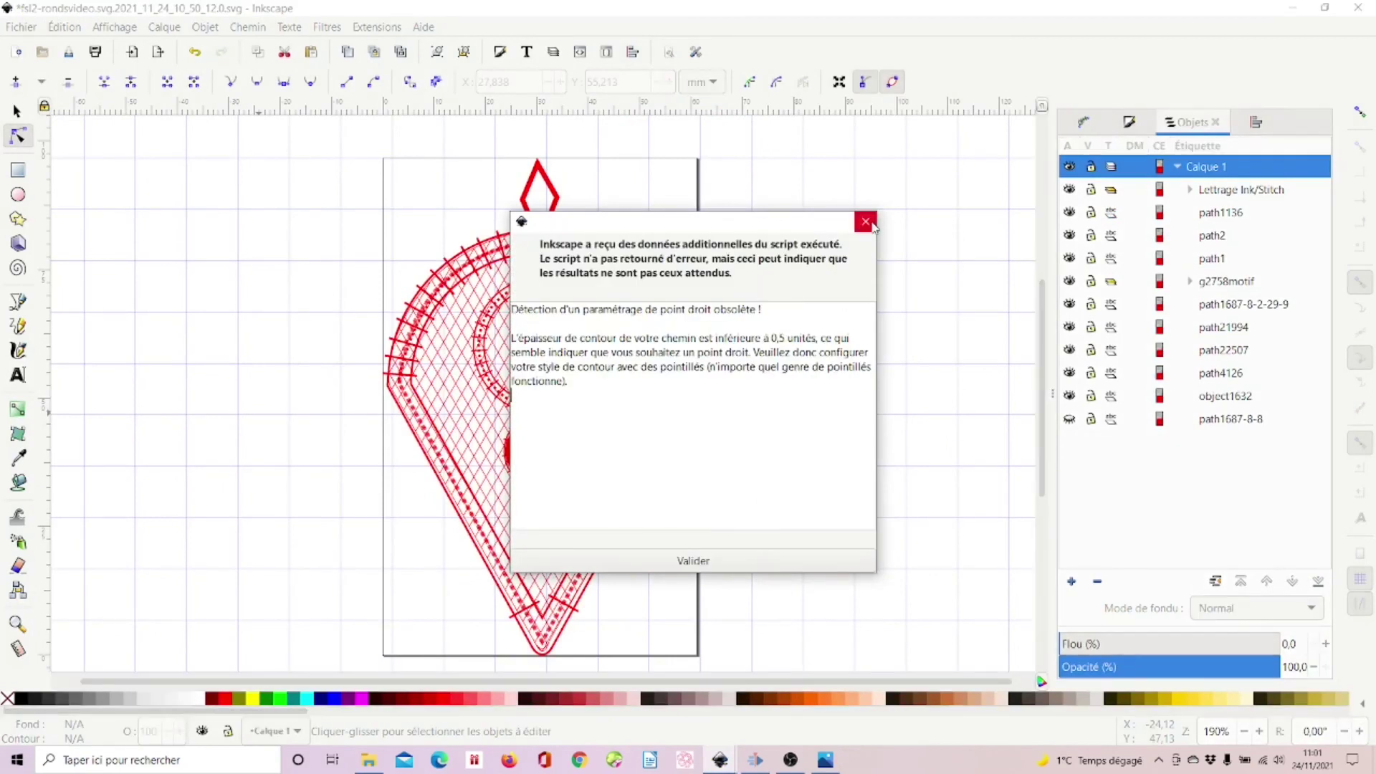
pyautogui.click(866, 221)
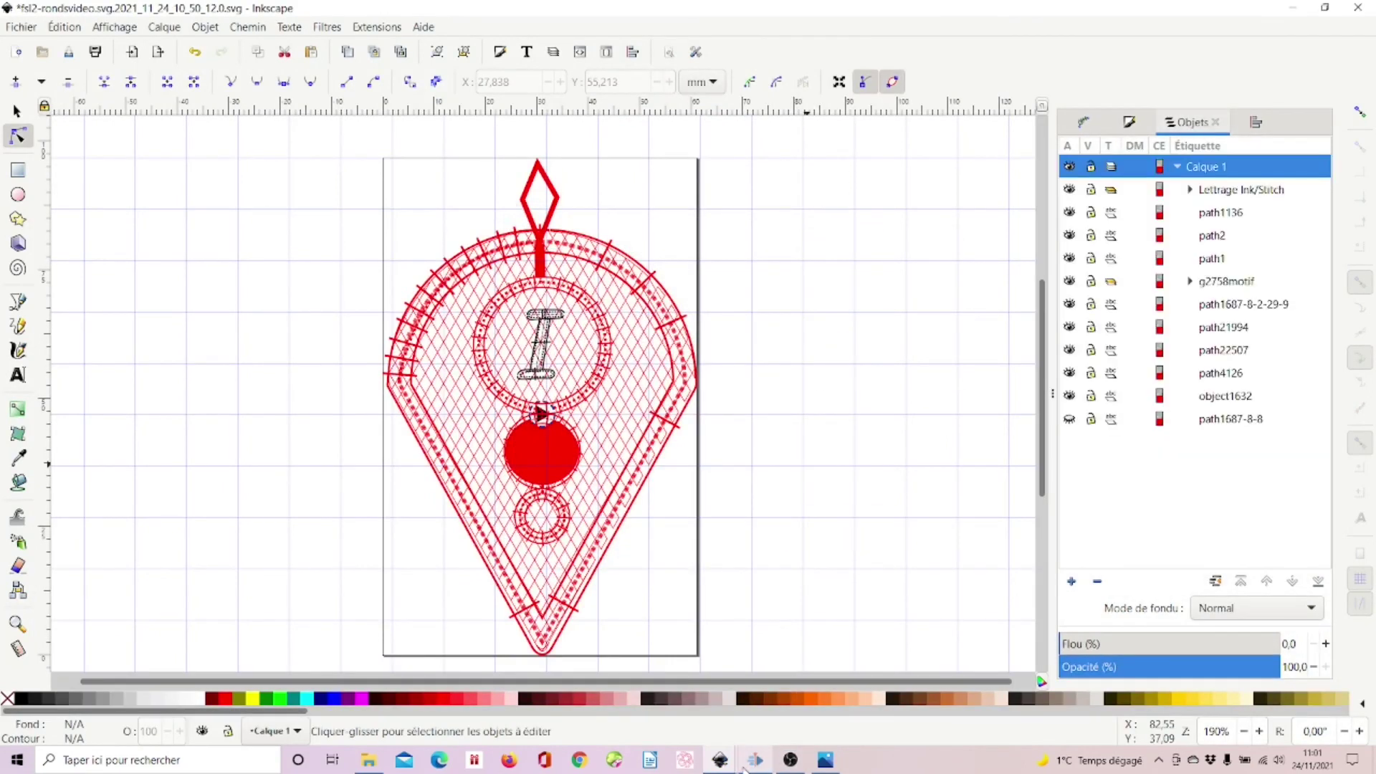
# Switch to the Photos window to view the lace picture 20211122_215954copie.jpg and close it.
pyautogui.click(827, 761)
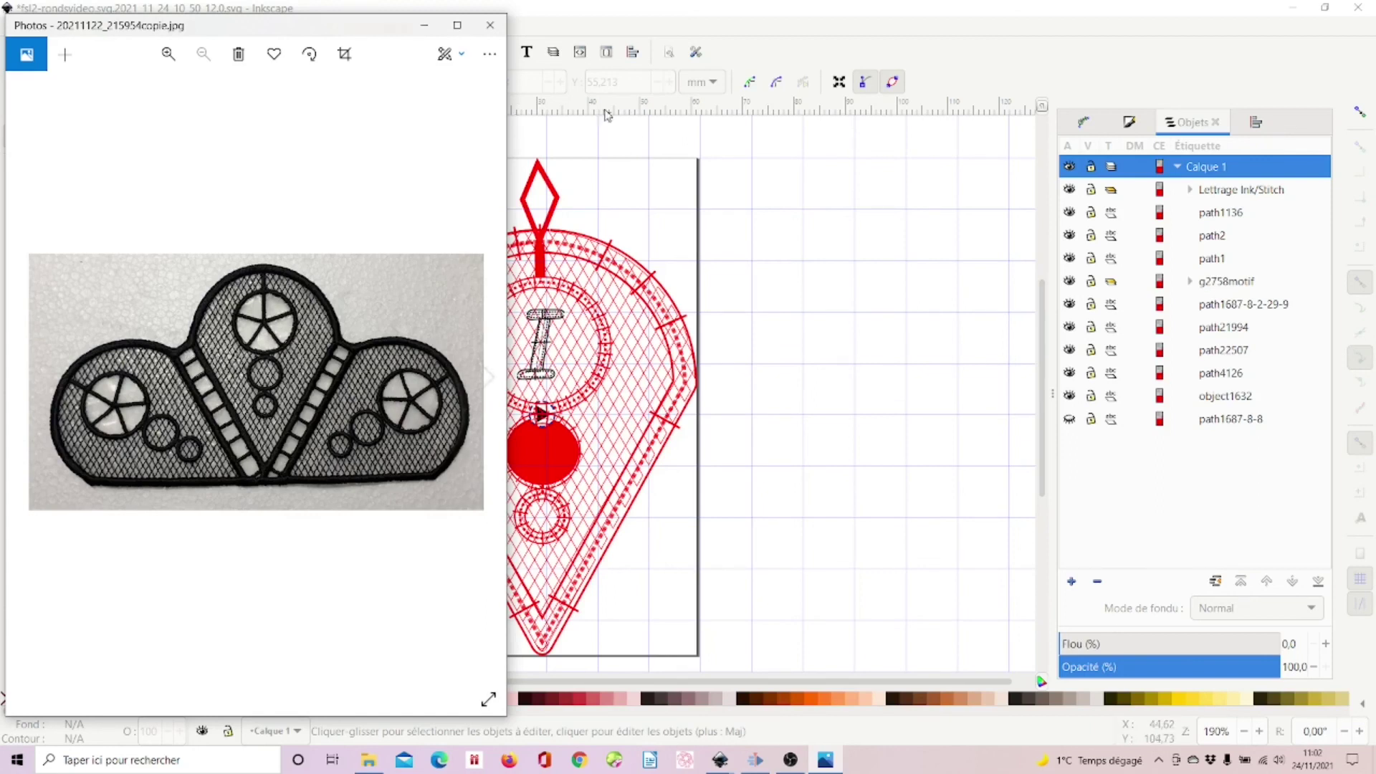
pyautogui.click(487, 34)
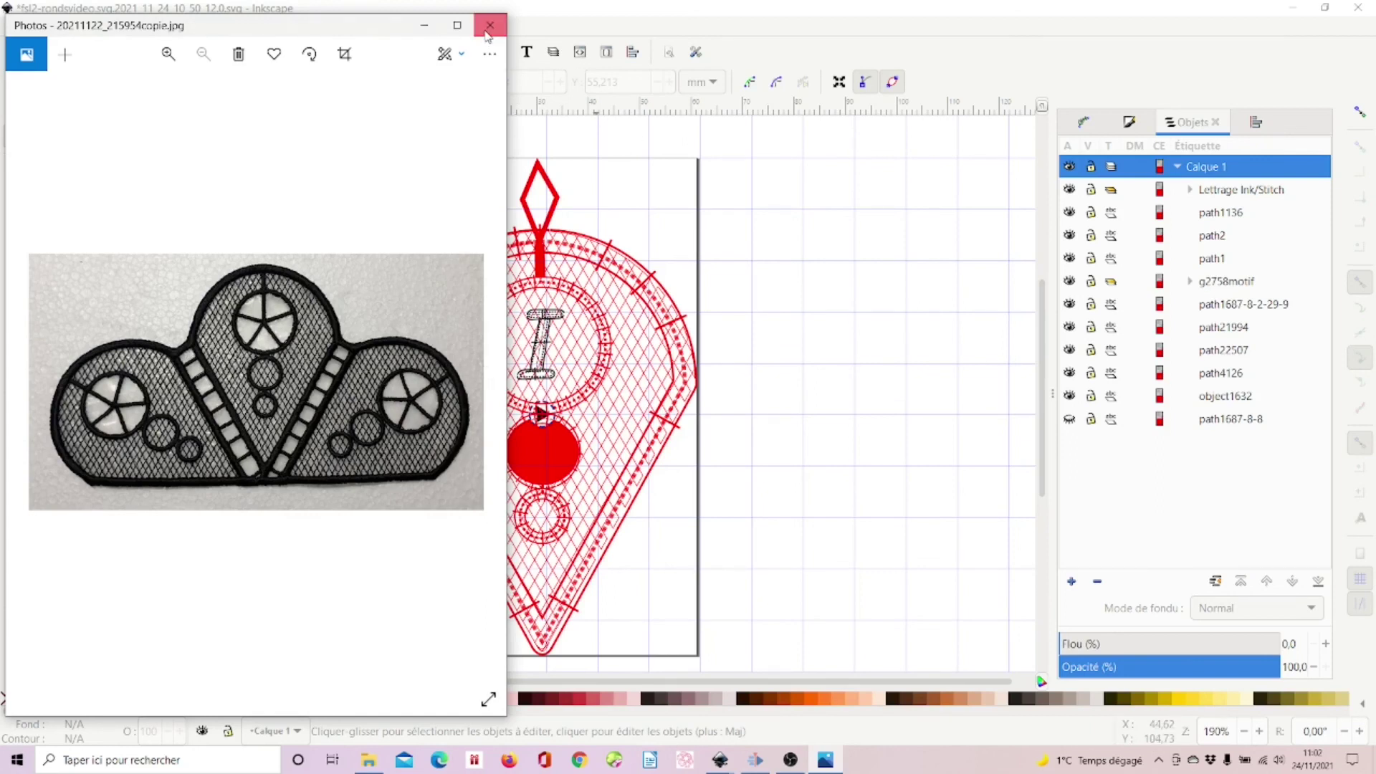